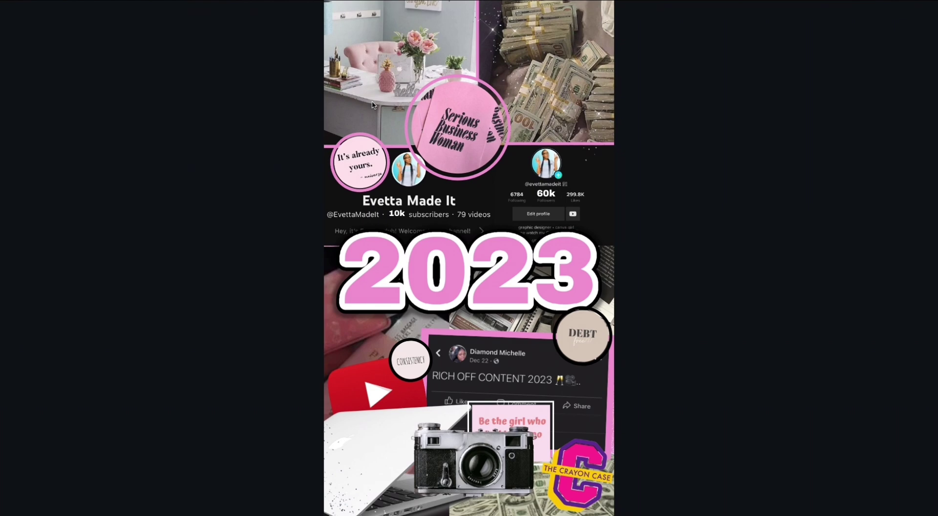
pyautogui.moveTo(321, 72); pyautogui.dragTo(345, 73)
pyautogui.moveTo(386, 78)
pyautogui.mouseDown()
pyautogui.moveTo(626, 97)
pyautogui.moveTo(708, 91)
pyautogui.mouseUp()
pyautogui.click(643, 196)
pyautogui.click(507, 332)
pyautogui.click(606, 285)
pyautogui.click(507, 325)
pyautogui.click(613, 346)
pyautogui.click(600, 382)
pyautogui.moveTo(583, 494)
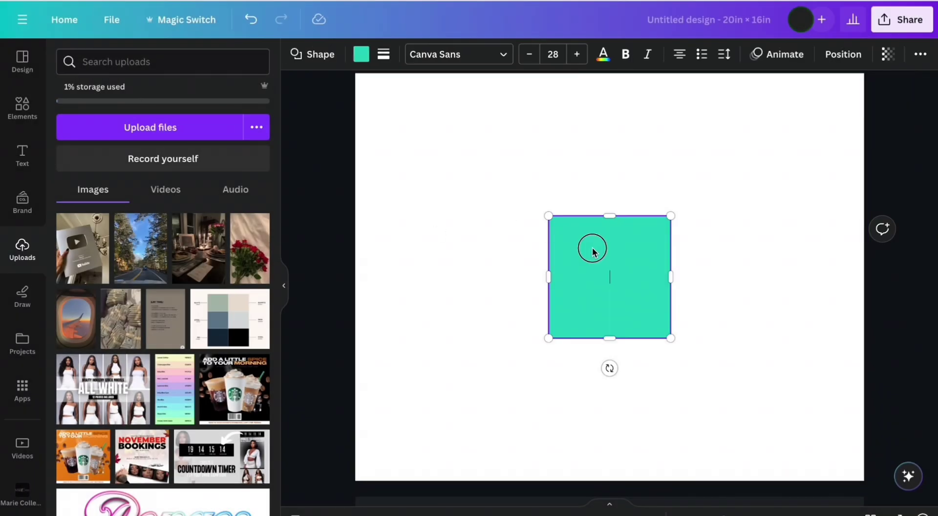
pyautogui.moveTo(590, 247); pyautogui.dragTo(403, 105)
pyautogui.moveTo(477, 137); pyautogui.dragTo(864, 152)
pyautogui.moveTo(609, 195); pyautogui.dragTo(611, 484)
pyautogui.click(361, 54)
pyautogui.click(117, 133)
pyautogui.click(384, 54)
pyautogui.click(443, 93)
pyautogui.click(144, 133)
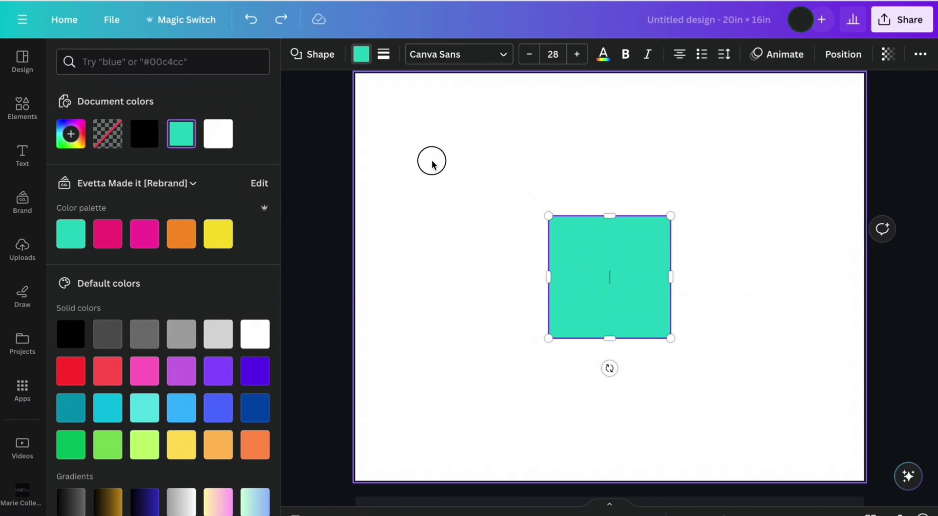
# Turn the teal square into an unfilled, thick black border that covers the whole 20 × 16 in page
pyautogui.moveTo(571, 222); pyautogui.dragTo(411, 101)
pyautogui.moveTo(479, 191); pyautogui.dragTo(864, 481)
pyautogui.click(361, 54)
pyautogui.click(361, 54)
pyautogui.click(121, 139)
pyautogui.click(384, 54)
pyautogui.moveTo(383, 138); pyautogui.dragTo(474, 153)
# Show the rulers and add one vertical and one horizontal guide, each about 1.6 in from the page's upper-left edges
pyautogui.click(113, 21)
pyautogui.click(113, 21)
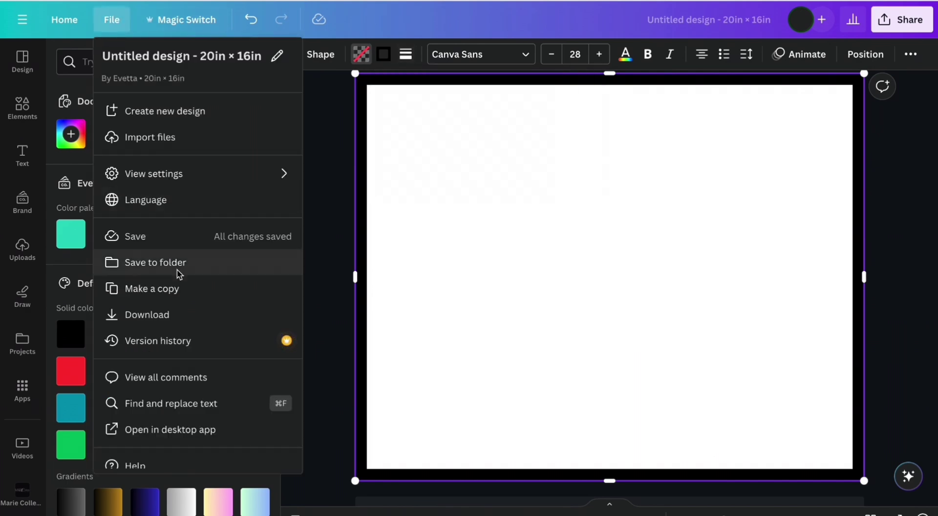
pyautogui.moveTo(184, 186)
pyautogui.click(362, 176)
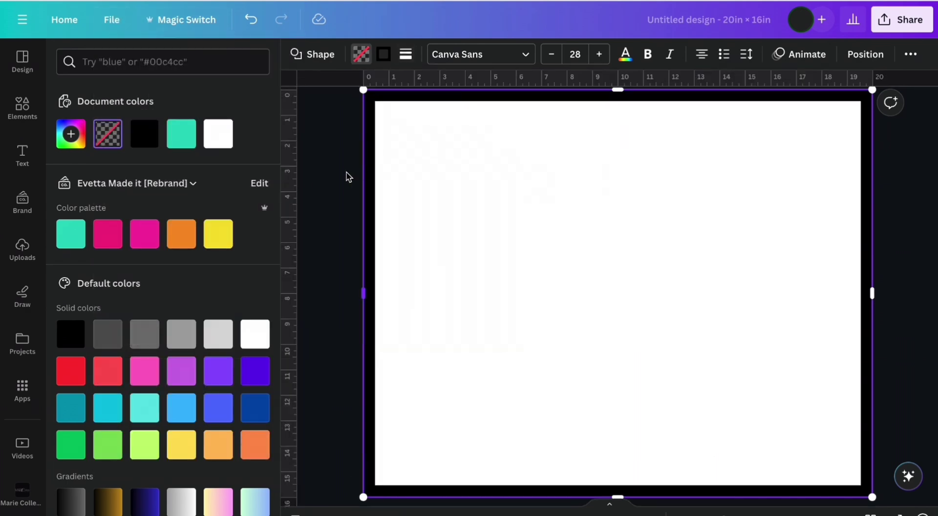
pyautogui.moveTo(324, 178); pyautogui.dragTo(405, 186)
pyautogui.moveTo(482, 86); pyautogui.dragTo(477, 130)
# Add the uploaded photo of cash stacks, scaled down, with its upper-left corner where the two guides cross
pyautogui.click(22, 246)
pyautogui.click(321, 230)
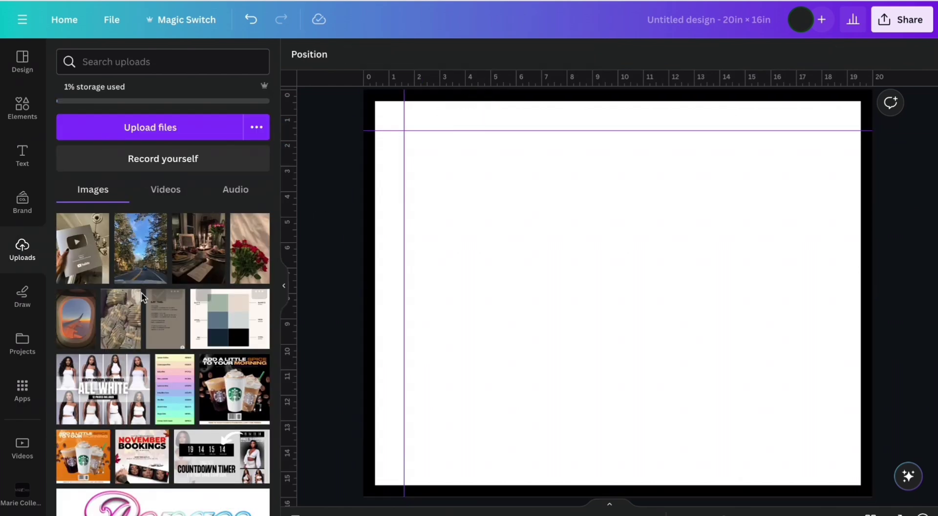
pyautogui.click(126, 327)
pyautogui.moveTo(668, 305); pyautogui.dragTo(536, 268)
pyautogui.moveTo(573, 368); pyautogui.dragTo(496, 268)
# Add the uploaded YouTube plaque photo beside the cash photo and enlarge it
pyautogui.click(83, 249)
pyautogui.moveTo(655, 338); pyautogui.dragTo(633, 338)
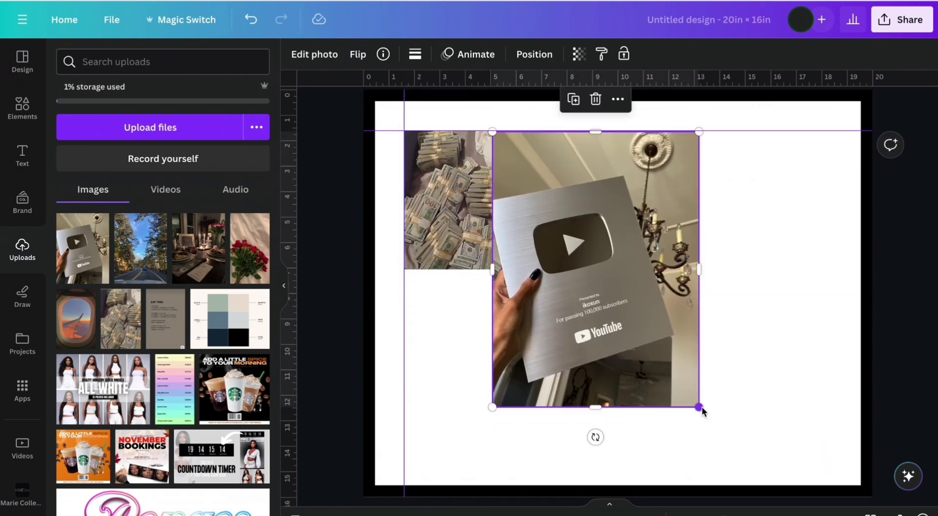
pyautogui.moveTo(702, 412); pyautogui.dragTo(735, 446)
# Erase the recipient's name from the plaque photo with Magic Eraser at brush size 10
pyautogui.scroll(2, 630, 351)
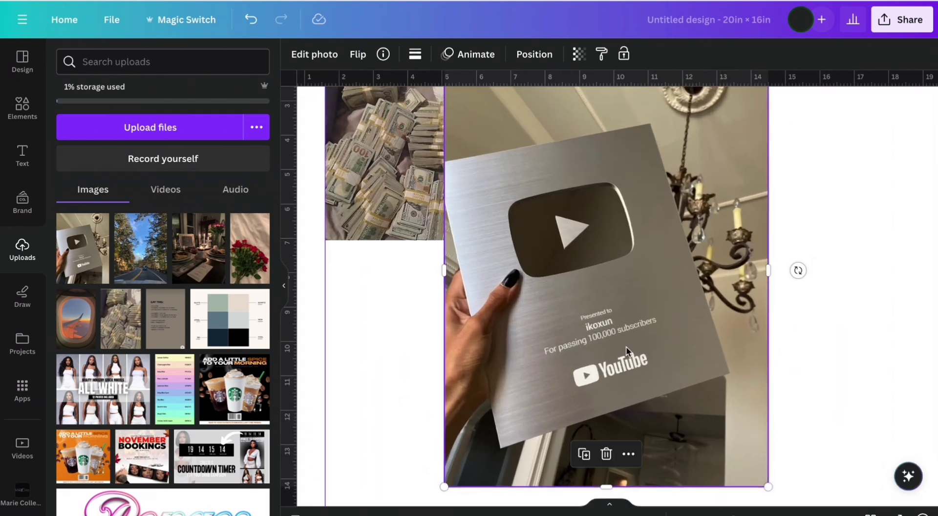
pyautogui.scroll(2, 627, 350)
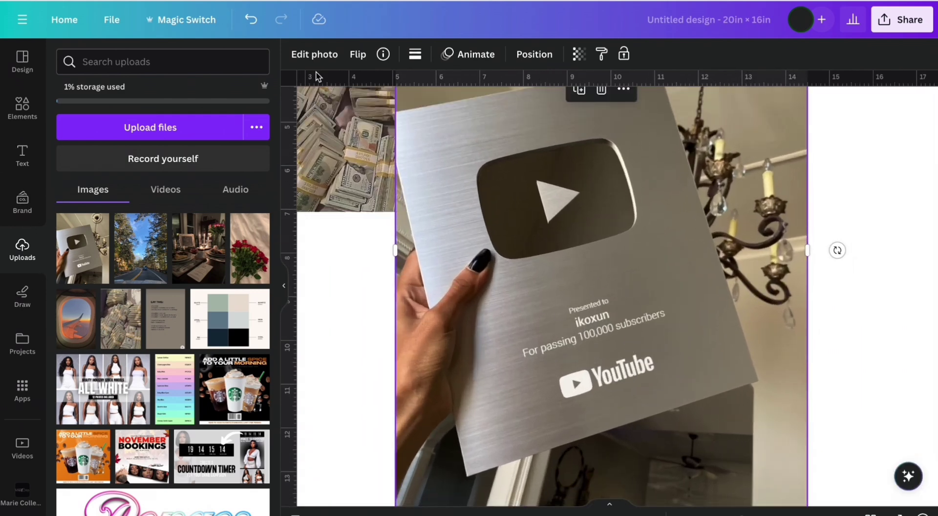
pyautogui.click(314, 54)
pyautogui.click(161, 153)
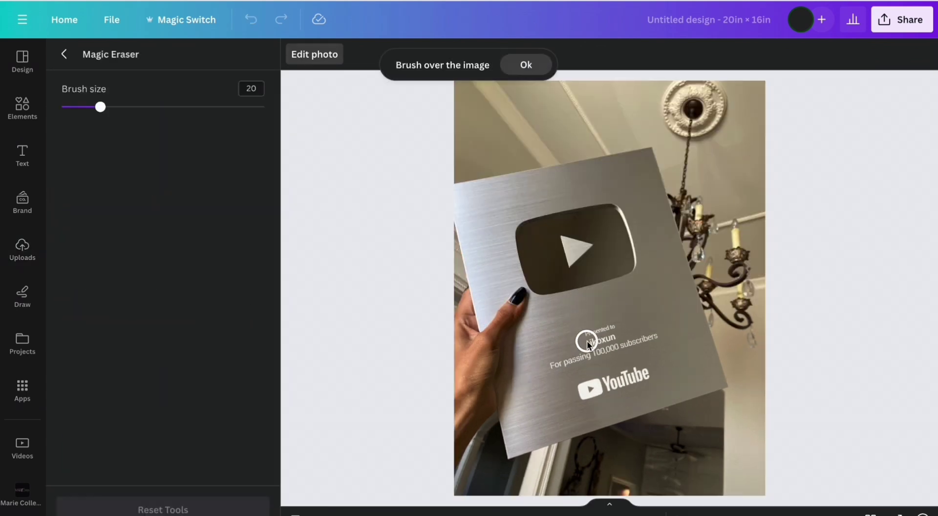
pyautogui.click(81, 108)
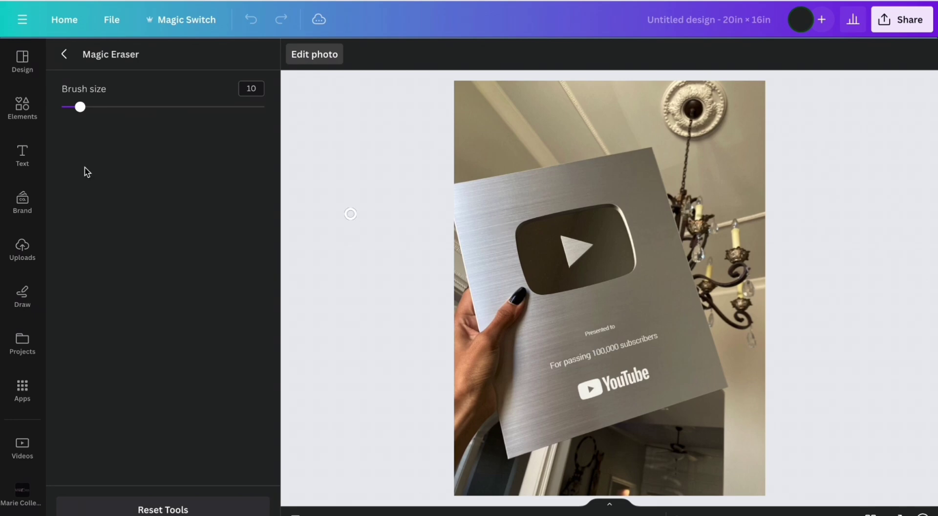
pyautogui.click(65, 55)
# Add the channel handle as text at size 22.1, tilted to match the plaque and placed under "Presented to"
pyautogui.write('evettama')
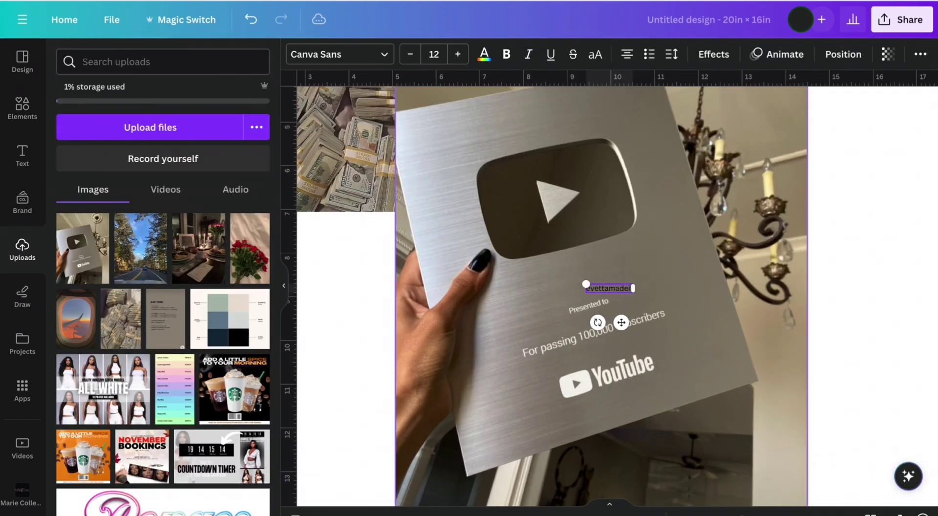
pyautogui.moveTo(596, 324); pyautogui.dragTo(615, 348)
pyautogui.moveTo(569, 322); pyautogui.dragTo(530, 324)
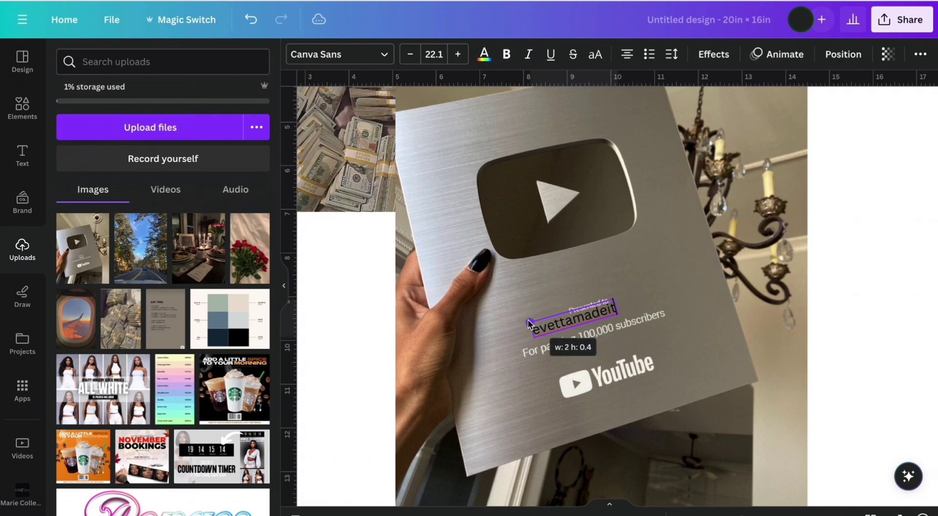
pyautogui.moveTo(597, 351); pyautogui.dragTo(609, 351)
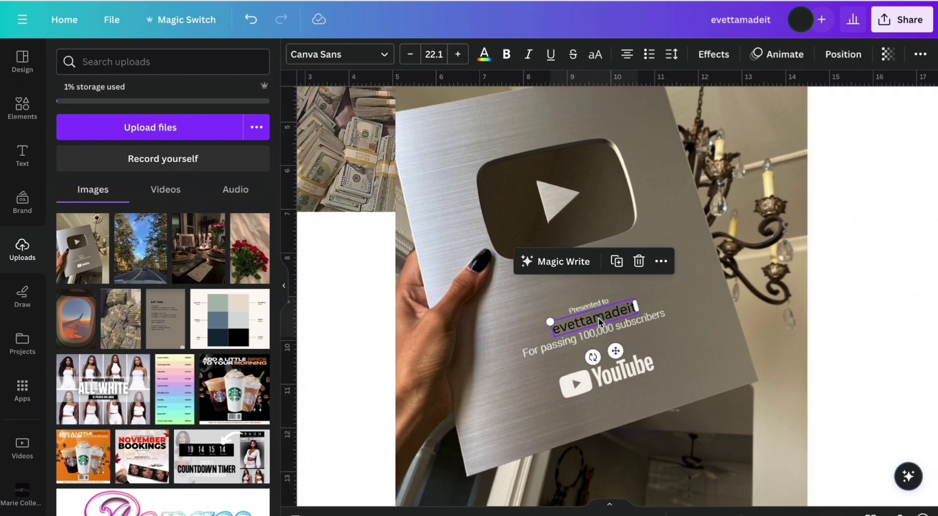
# Recolour the channel handle text on the plaque white
pyautogui.click(484, 54)
pyautogui.click(155, 139)
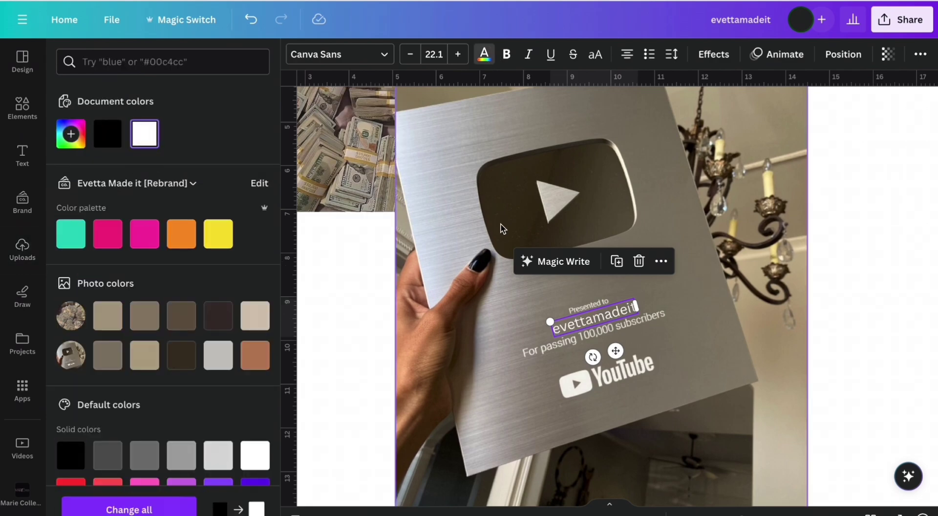
pyautogui.click(595, 54)
pyautogui.click(595, 54)
# Shrink the plaque photo together with its handle text and move both below the cash photo
pyautogui.click(445, 217)
pyautogui.click(573, 261)
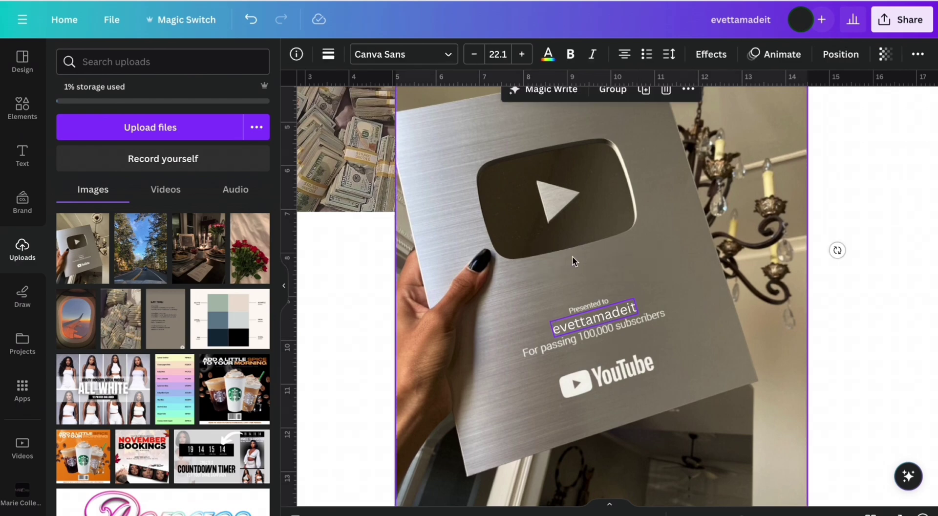
pyautogui.scroll(-5, 799, 275)
pyautogui.moveTo(742, 430); pyautogui.dragTo(628, 281)
pyautogui.moveTo(609, 156); pyautogui.dragTo(512, 303)
# Shift the cash photo and the plaque photo slightly closer to the page's left border
pyautogui.scroll(2, 598, 203)
pyautogui.moveTo(453, 164); pyautogui.dragTo(442, 165)
pyautogui.moveTo(506, 293); pyautogui.dragTo(489, 295)
pyautogui.click(570, 228)
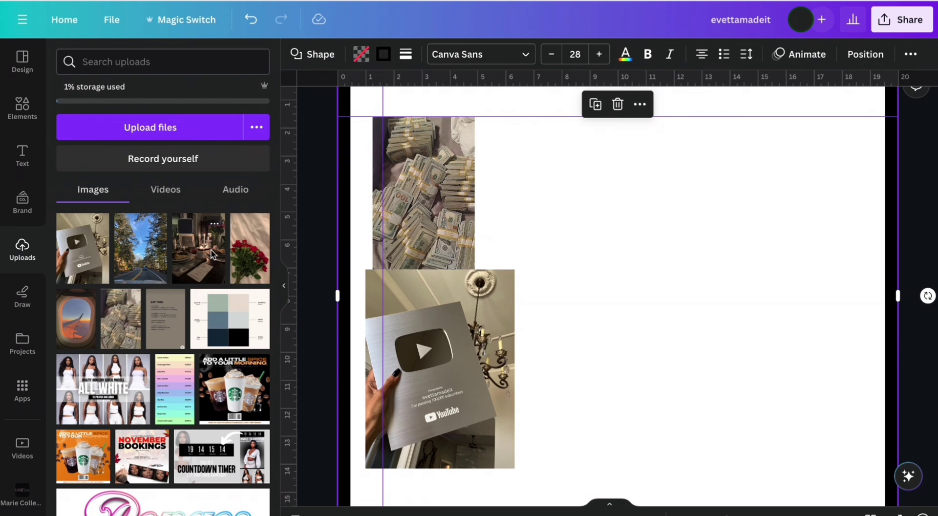
# Look through the available shapes and search the elements library for "text bubble"
pyautogui.click(33, 119)
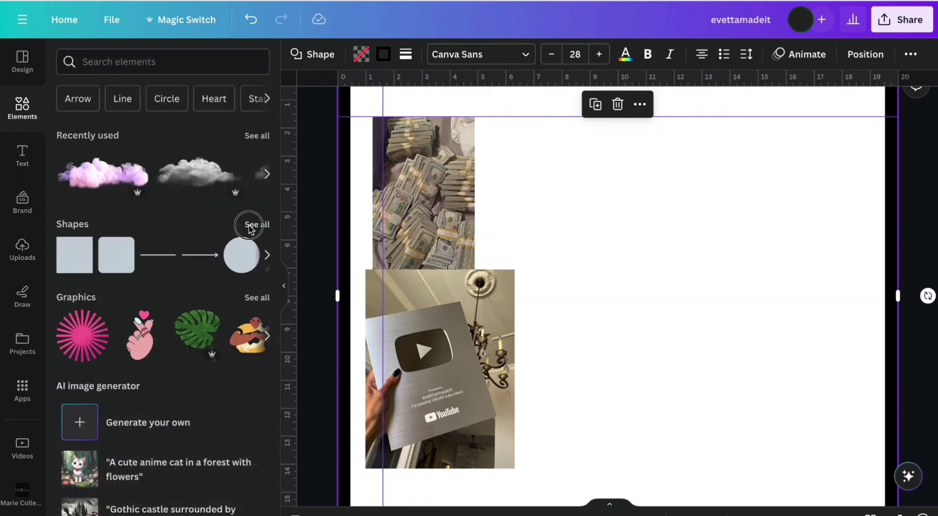
pyautogui.click(250, 226)
pyautogui.scroll(-3, 137, 424)
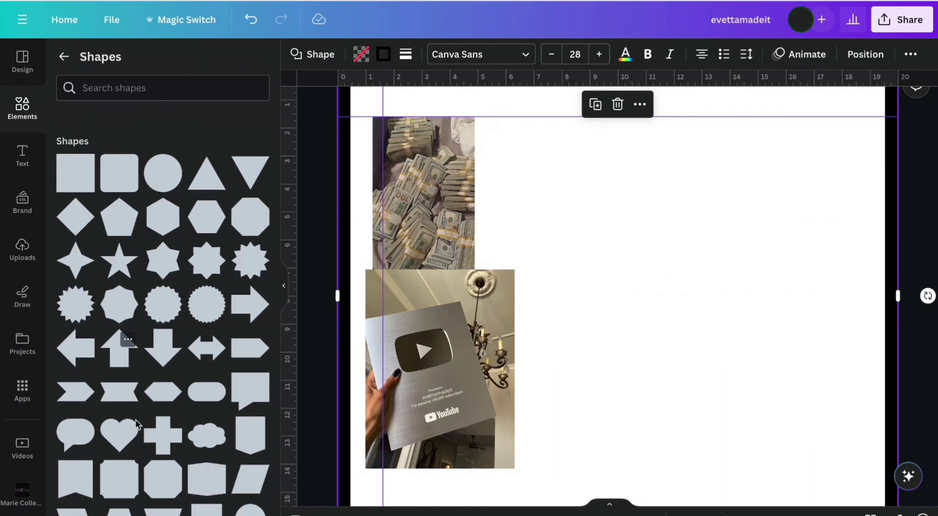
pyautogui.scroll(-1, 207, 436)
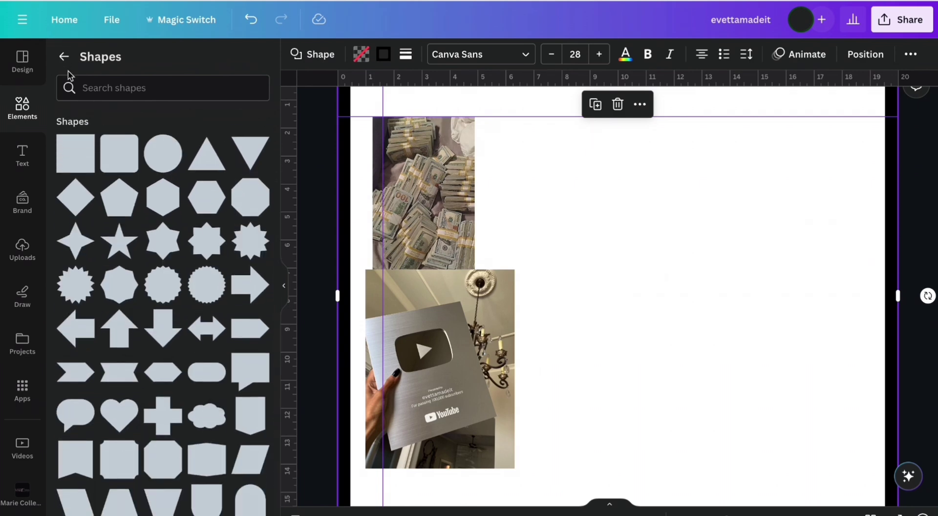
pyautogui.click(64, 57)
pyautogui.click(169, 70)
pyautogui.write('text bubble')
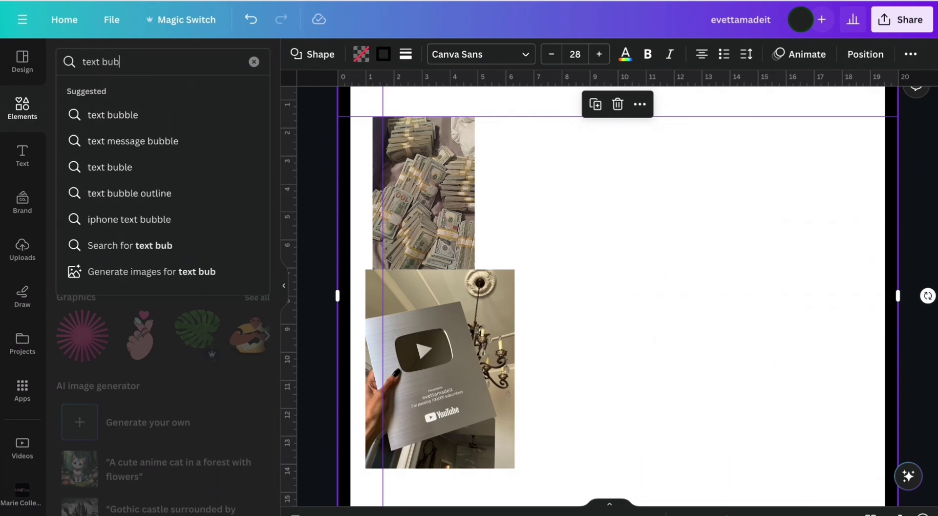
pyautogui.press('Return')
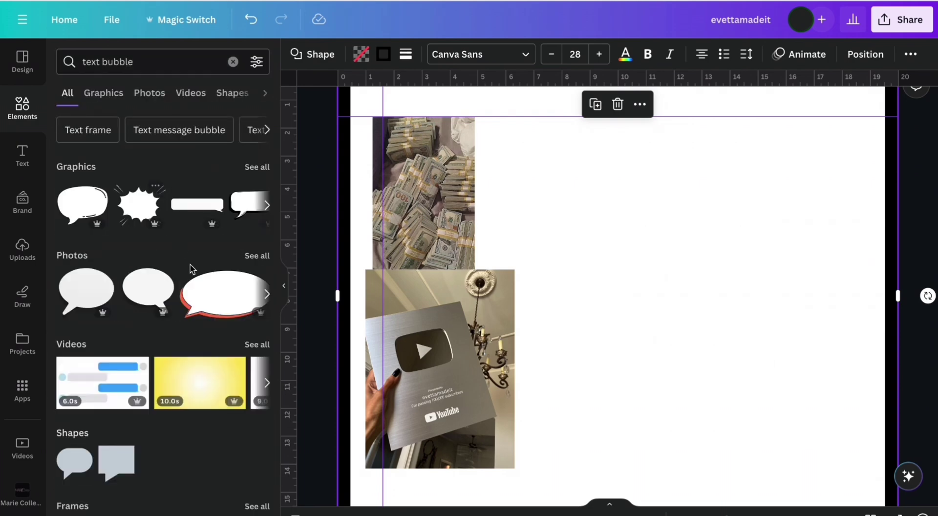
pyautogui.click(103, 278)
pyautogui.click(148, 289)
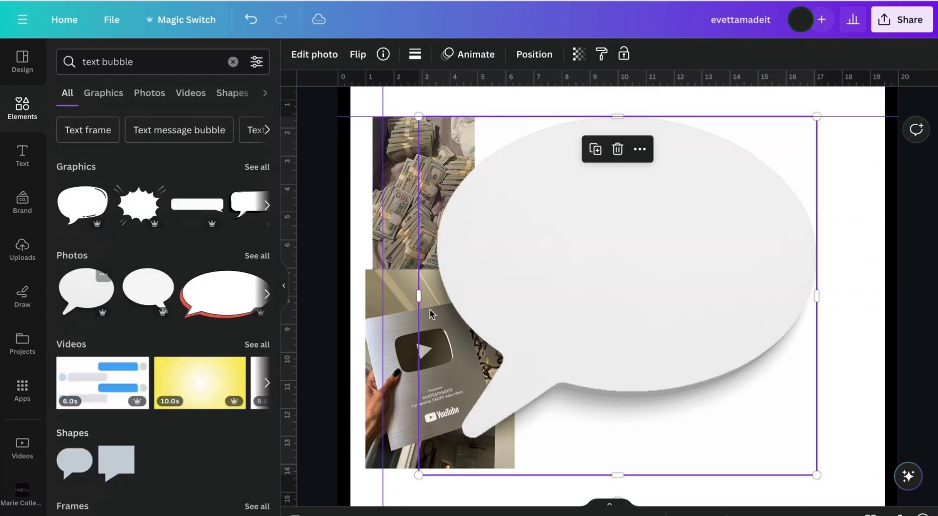
pyautogui.click(638, 294)
pyautogui.press('Delete')
# Add the comic-style speech bubble graphic with the heavy black shadow, scaled down and partly overlapping the two photos
pyautogui.click(240, 219)
pyautogui.moveTo(610, 289); pyautogui.dragTo(544, 234)
pyautogui.moveTo(544, 347)
pyautogui.mouseDown()
pyautogui.moveTo(568, 350)
pyautogui.moveTo(547, 353)
pyautogui.mouseUp()
# Add the rounded rectangular speech bubble with a black outline and place it below and right of the comic-style bubble
pyautogui.click(267, 205)
pyautogui.click(266, 205)
pyautogui.click(267, 205)
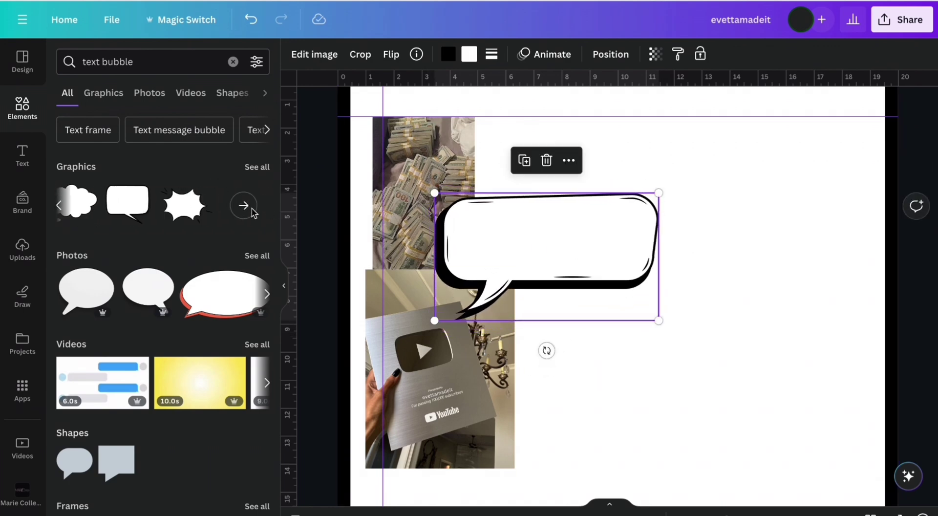
pyautogui.click(127, 201)
pyautogui.click(490, 237)
pyautogui.click(549, 262)
pyautogui.moveTo(549, 261); pyautogui.dragTo(636, 376)
pyautogui.click(513, 254)
# Switch to Pinterest, search for "content creator affirmations" and examine the pins for wording ideas
pyautogui.moveTo(322, 5)
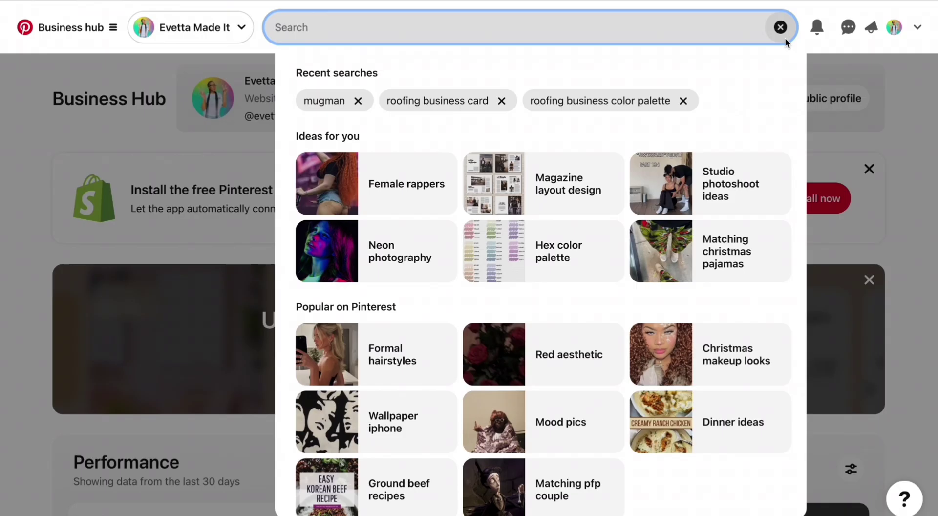
pyautogui.write('content affir')
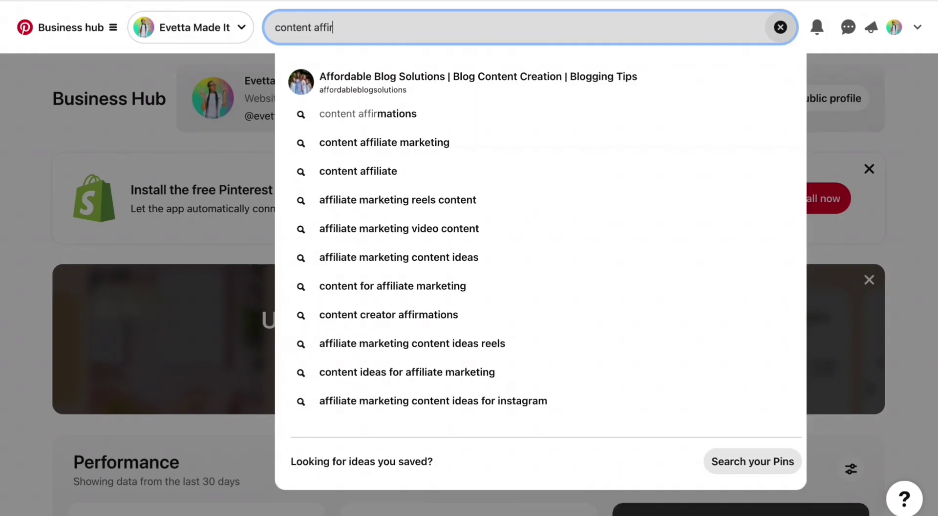
pyautogui.click(551, 108)
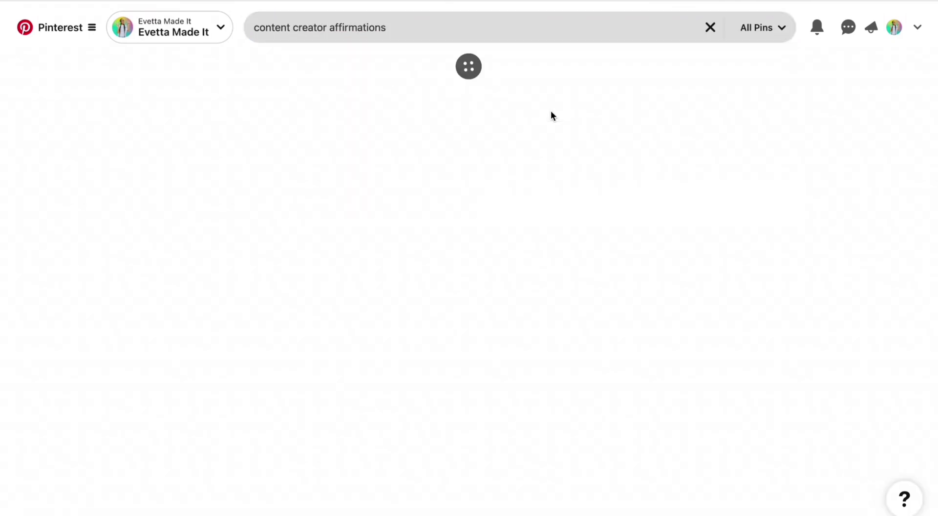
pyautogui.scroll(-5, 453, 259)
pyautogui.scroll(-8, 453, 259)
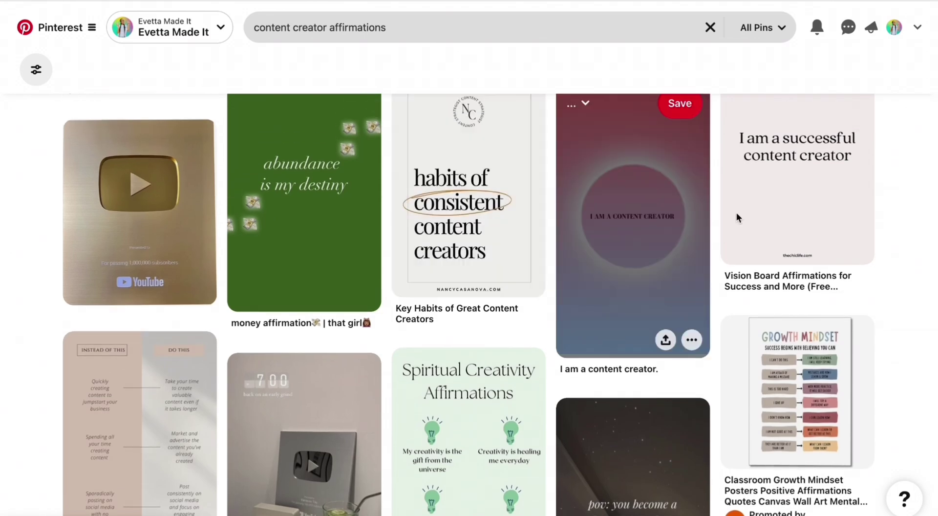
pyautogui.scroll(-4, 889, 282)
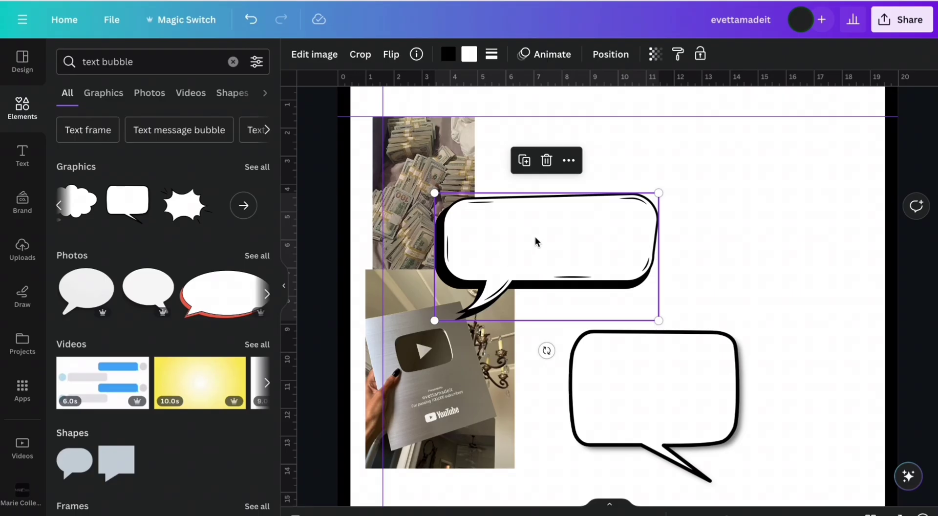
# Back in Canva, add the text "I AM A SUCCESSFUL" inside the comic-style speech bubble
pyautogui.press('t')
pyautogui.moveTo(559, 360); pyautogui.dragTo(546, 257)
pyautogui.write('I AM A SUCCESSFUL')
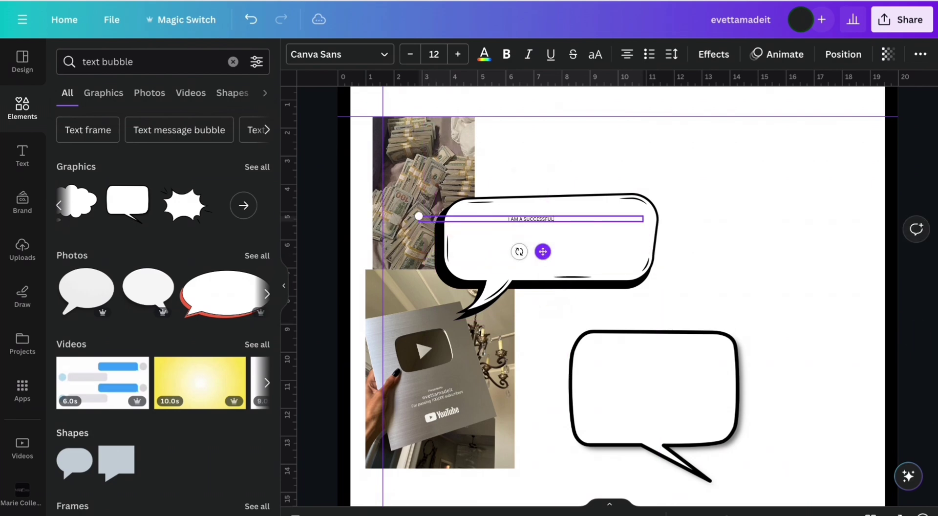
pyautogui.click(586, 264)
# Duplicate the text line just below itself and change the copy to "CONTENT CREATOR" on two lines in uppercase
pyautogui.click(532, 219)
pyautogui.click(551, 183)
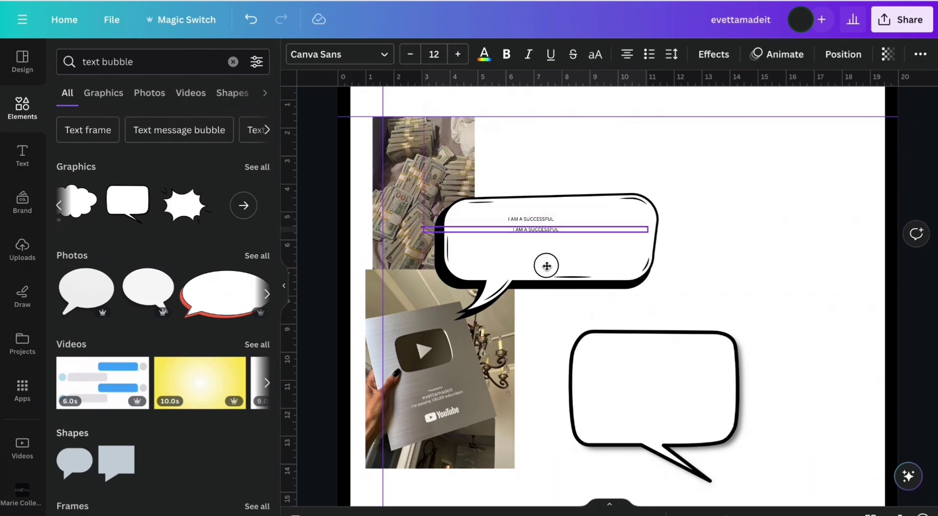
pyautogui.doubleClick(562, 230)
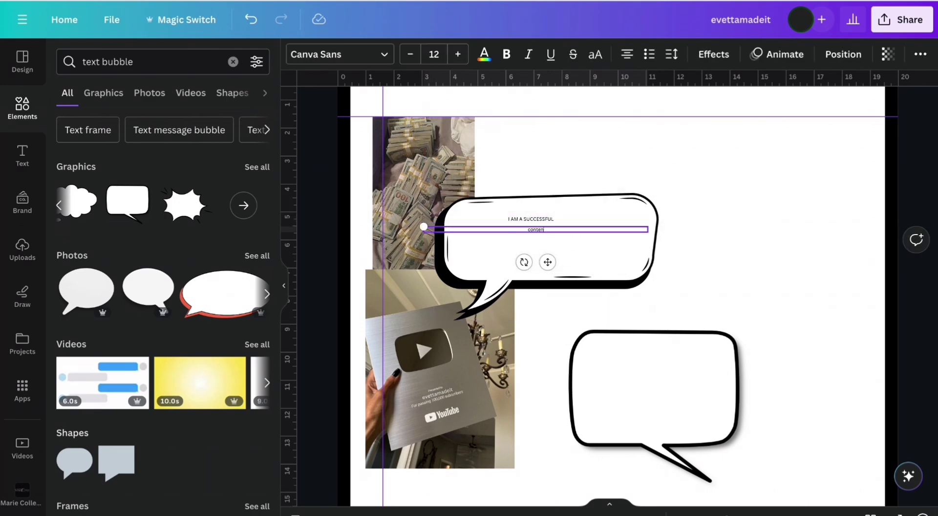
pyautogui.write('content')
pyautogui.press('Return')
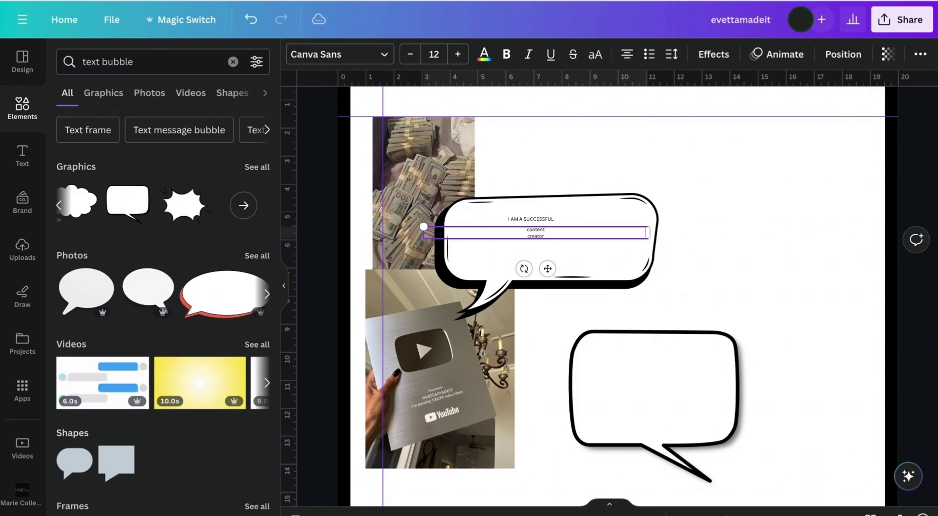
pyautogui.click(582, 262)
pyautogui.click(577, 233)
pyautogui.click(595, 54)
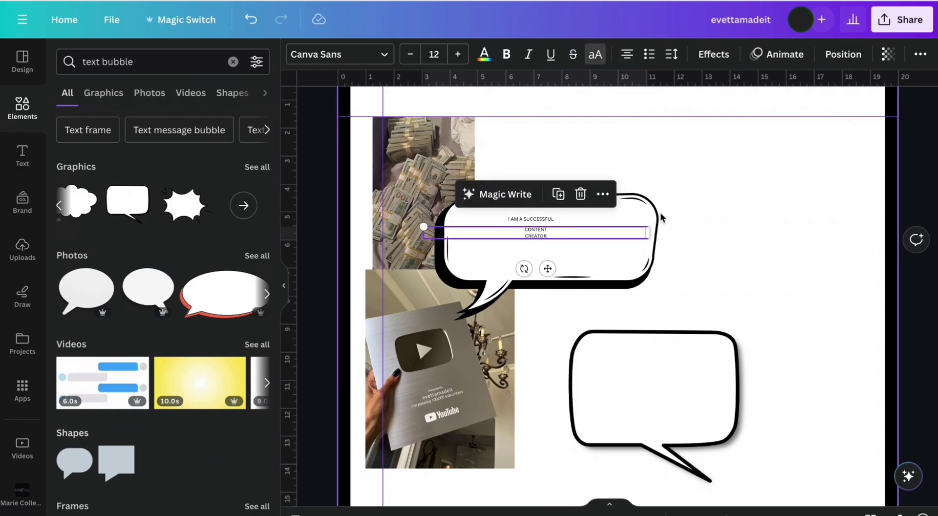
# Enlarge the "CONTENT CREATOR" text to size 56 in bold and fit it within the comic-style speech bubble
pyautogui.moveTo(648, 234); pyautogui.dragTo(461, 233)
pyautogui.moveTo(455, 269); pyautogui.dragTo(622, 292)
pyautogui.moveTo(593, 251); pyautogui.dragTo(465, 206)
pyautogui.click(506, 56)
# Tighten the line spacing of the bold Canva Sans "CONTENT CREATOR" text and enlarge it to about size 63.3
pyautogui.click(383, 54)
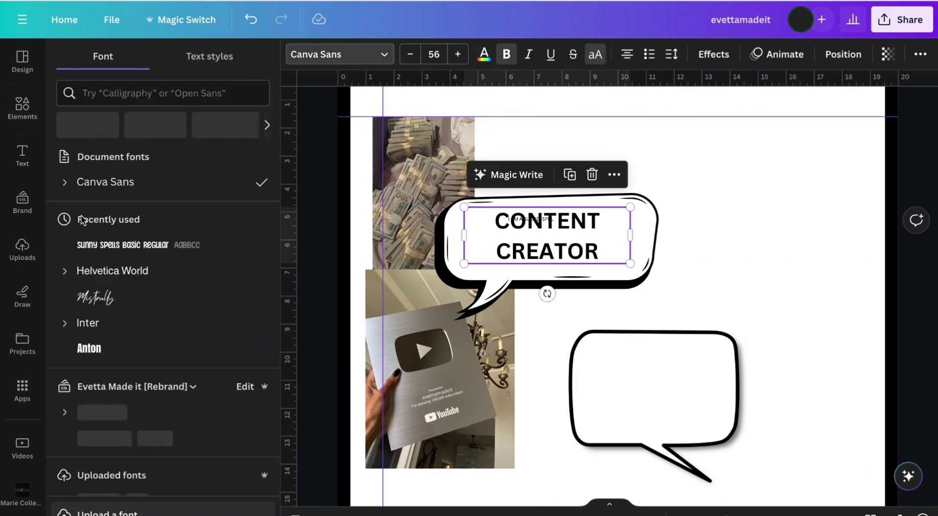
pyautogui.click(66, 185)
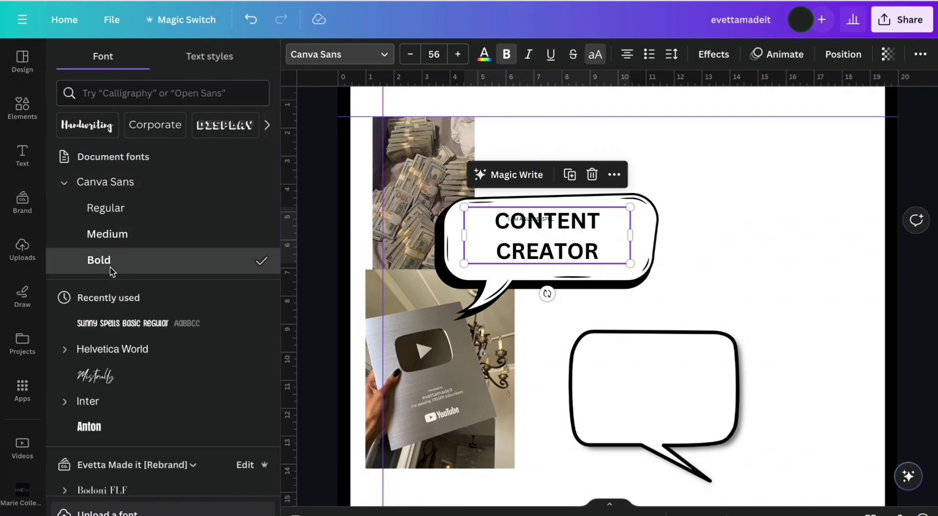
pyautogui.click(672, 54)
pyautogui.moveTo(741, 142); pyautogui.dragTo(697, 142)
pyautogui.click(630, 252)
pyautogui.moveTo(629, 251); pyautogui.dragTo(585, 259)
# Enlarge the "I AM A SUCCESSFUL" text, narrow its text box and place it directly above "CONTENT CREATOR" inside the speech bubble
pyautogui.click(541, 208)
pyautogui.click(541, 228)
pyautogui.click(537, 219)
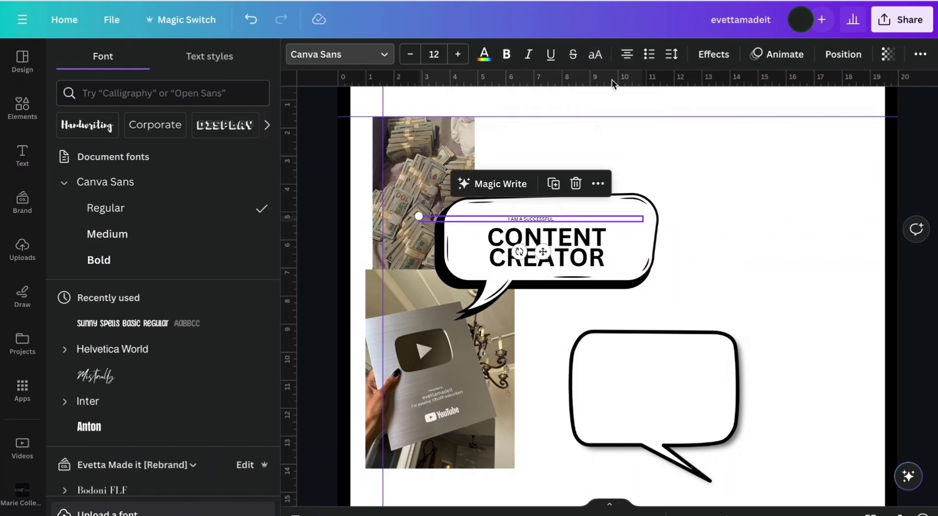
pyautogui.click(434, 54)
pyautogui.click(442, 211)
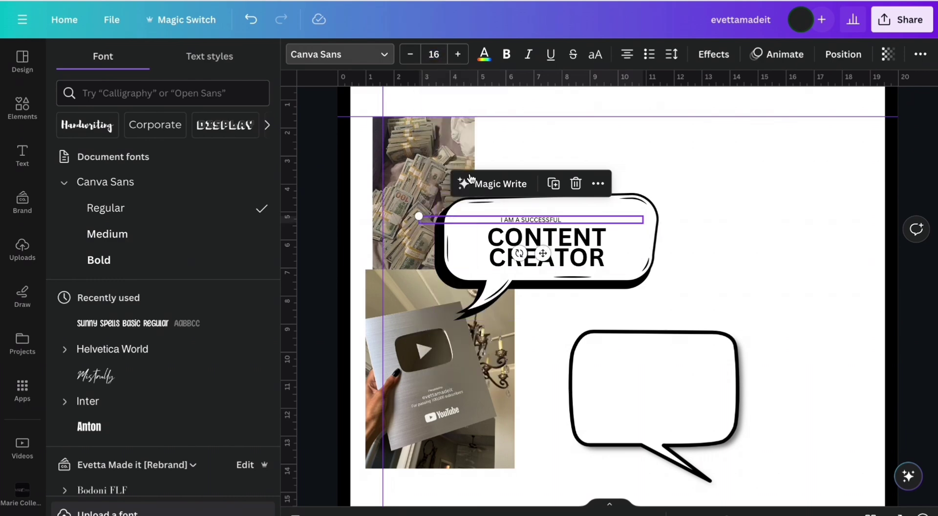
pyautogui.click(639, 220)
pyautogui.moveTo(642, 223); pyautogui.dragTo(487, 220)
pyautogui.moveTo(463, 260); pyautogui.dragTo(586, 252)
pyautogui.moveTo(543, 211); pyautogui.dragTo(474, 201)
pyautogui.moveTo(553, 245); pyautogui.dragTo(559, 252)
# Enlarge "CONTENT CREATOR" a little more and align both text lines and the comic-style speech bubble to a common horizontal centre
pyautogui.click(610, 261)
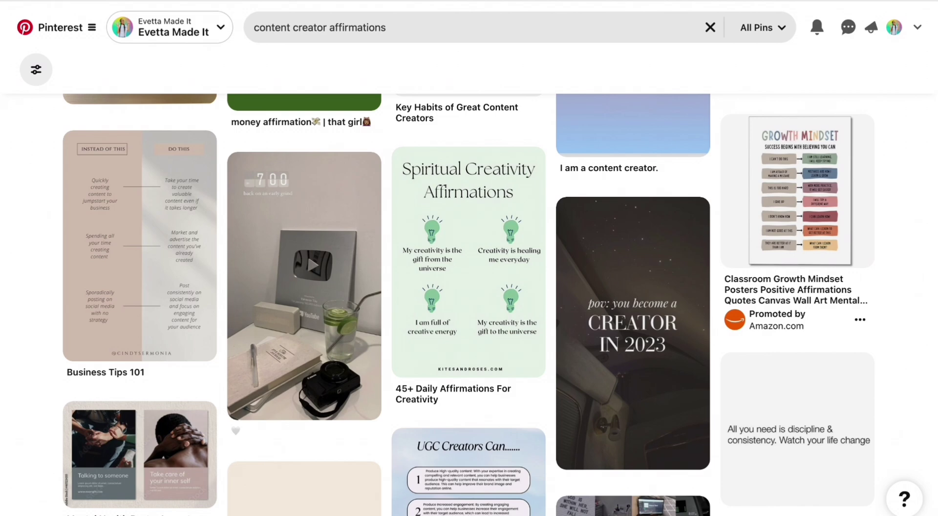
pyautogui.scroll(5, 508, 198)
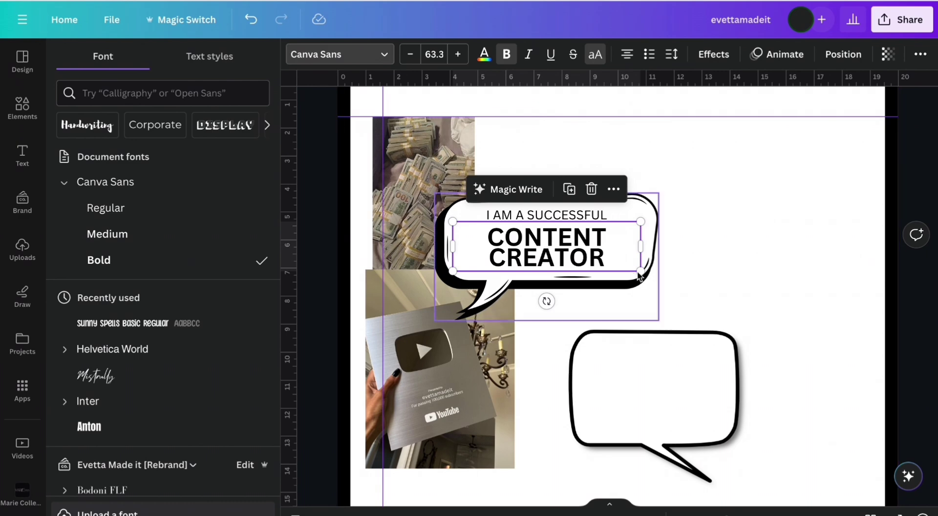
pyautogui.moveTo(644, 276); pyautogui.dragTo(668, 279)
pyautogui.keyDown('shift'); pyautogui.click(606, 216); pyautogui.keyUp('shift')
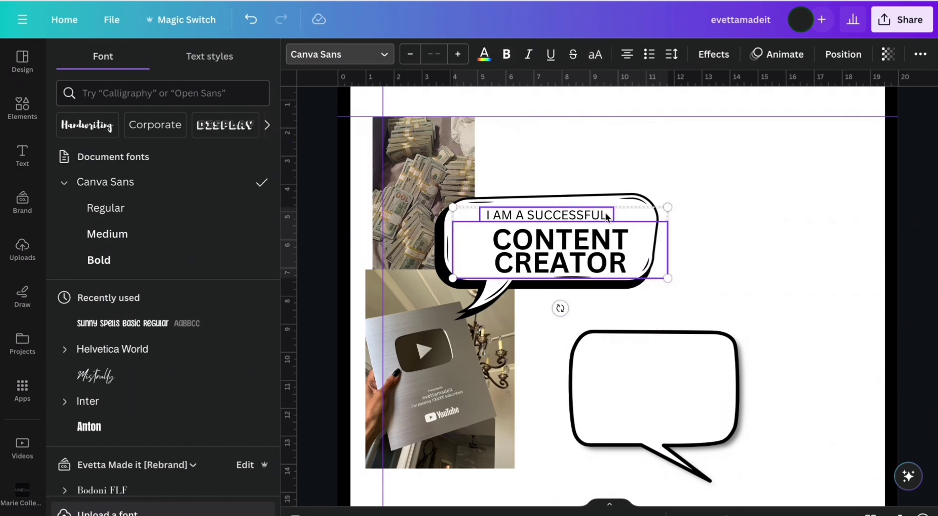
pyautogui.keyDown('shift'); pyautogui.click(631, 203); pyautogui.keyUp('shift')
pyautogui.click(840, 55)
pyautogui.click(198, 199)
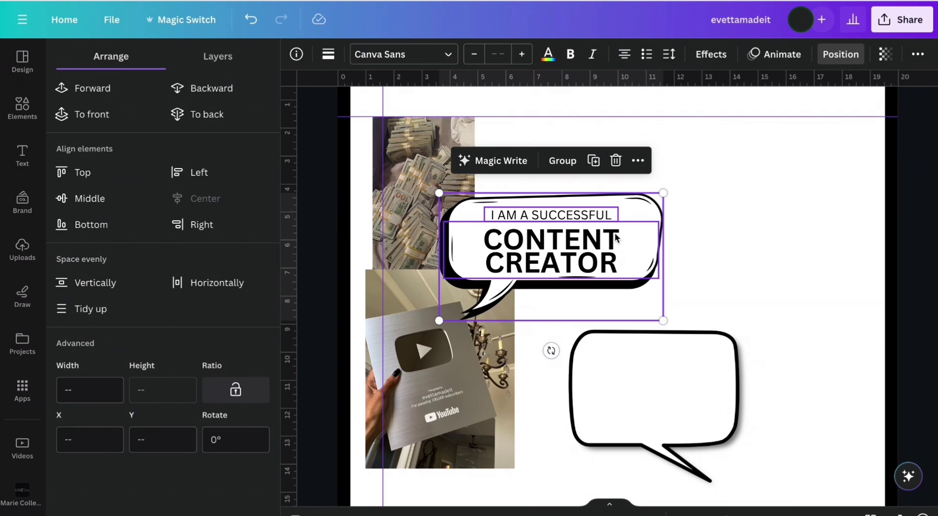
# Group the comic-style speech bubble with its two text lines, scale the group down and reposition it over the photos
pyautogui.click(564, 167)
pyautogui.moveTo(664, 317); pyautogui.dragTo(624, 297)
pyautogui.moveTo(582, 240); pyautogui.dragTo(561, 239)
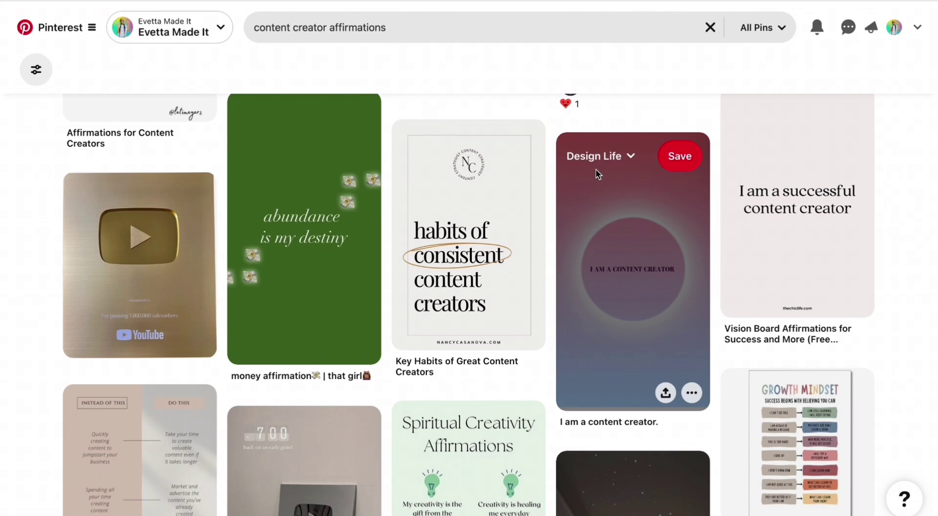
# Switch to Pinterest and examine more "content creator affirmations" pins for wording and image ideas
pyautogui.scroll(-3, 589, 172)
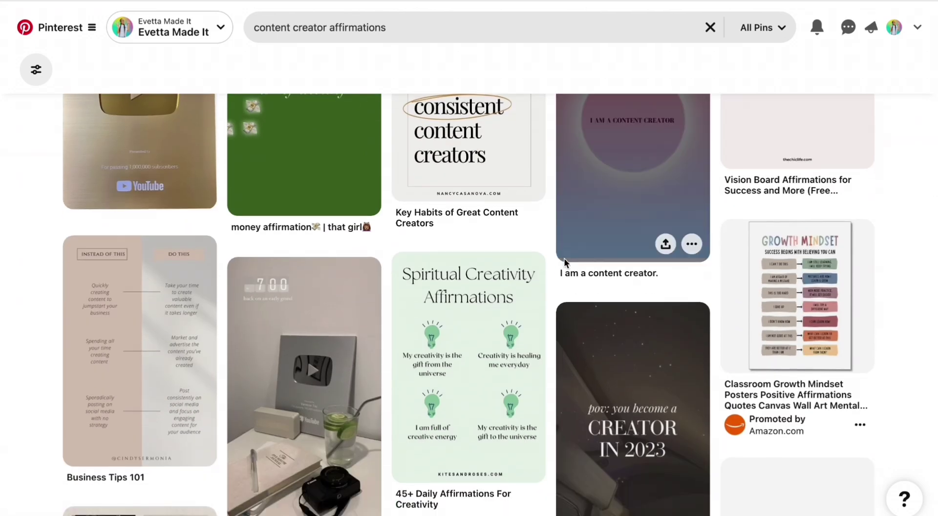
pyautogui.scroll(-8, 571, 245)
pyautogui.scroll(-2, 564, 263)
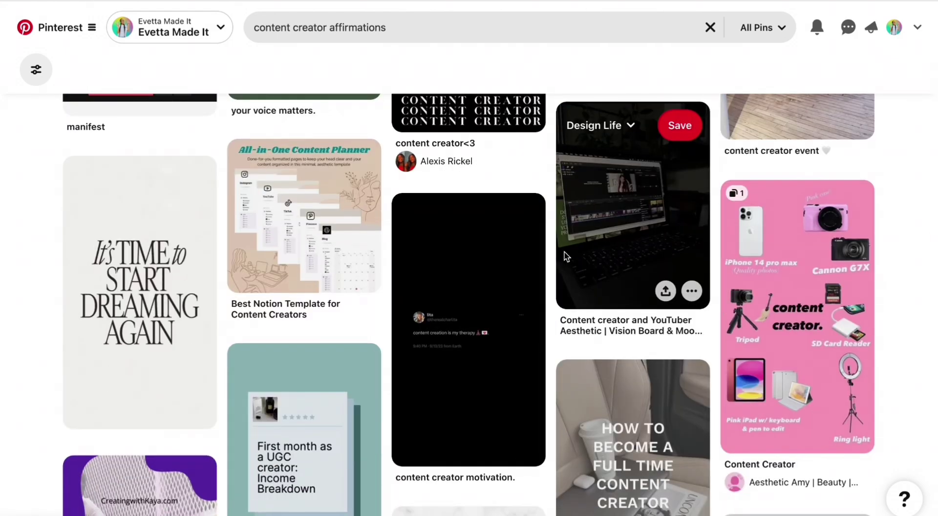
pyautogui.scroll(-9, 564, 252)
pyautogui.scroll(-1, 558, 254)
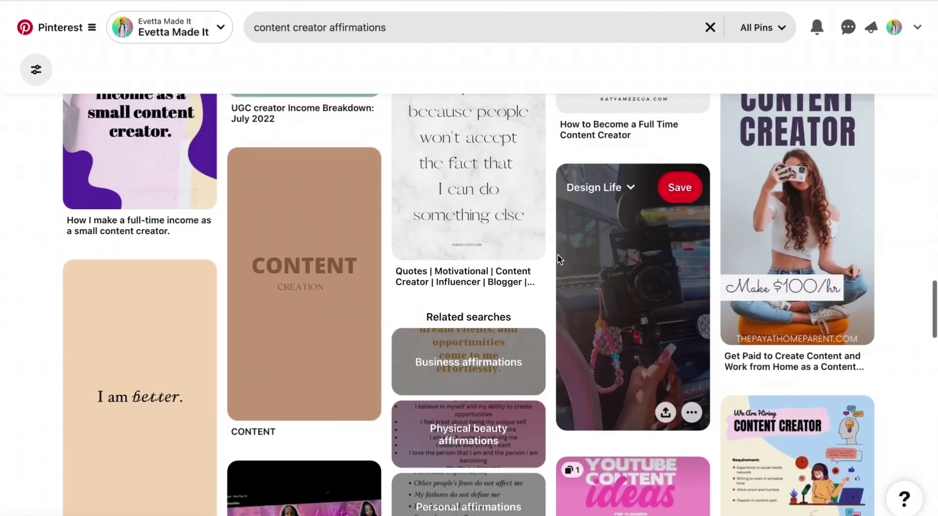
pyautogui.scroll(2, 558, 253)
pyautogui.scroll(-4, 558, 253)
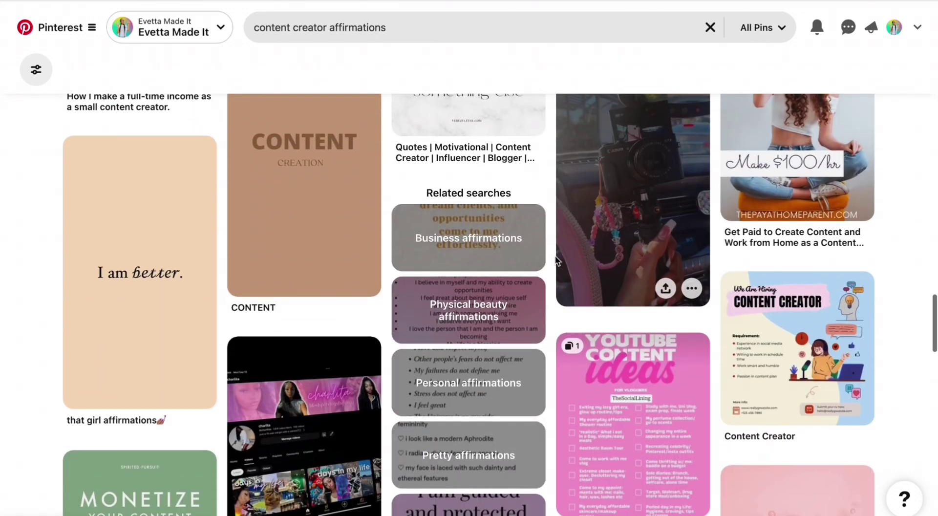
pyautogui.scroll(-12, 557, 260)
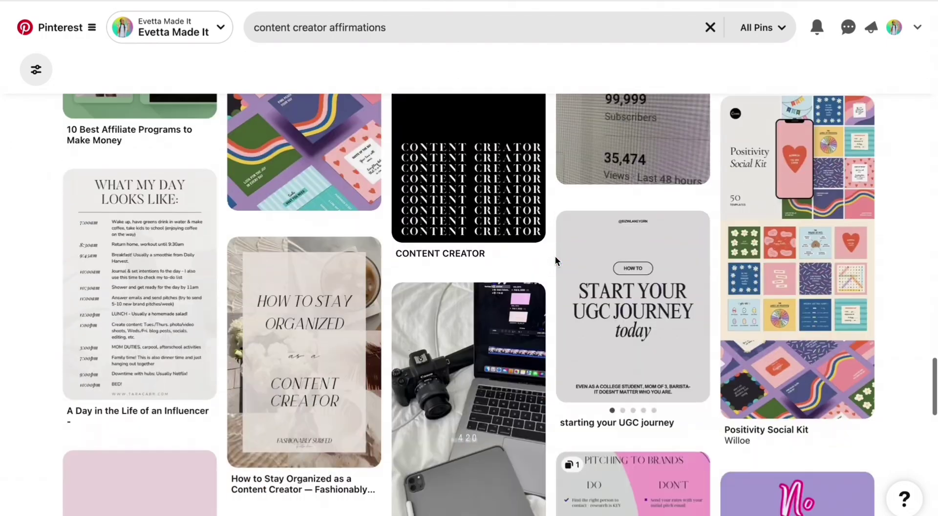
pyautogui.scroll(-17, 555, 259)
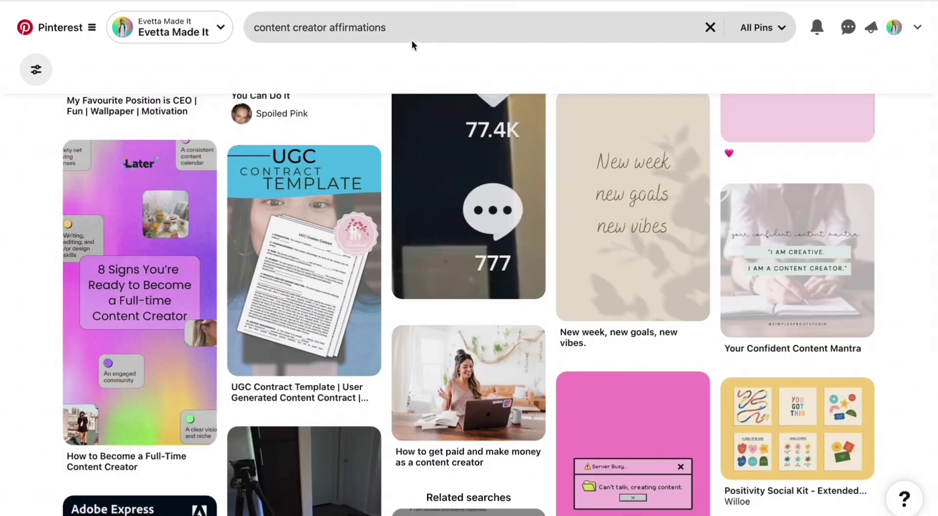
# Search Pinterest for "content creator" and download the "youtuber" pin showing a hand-held vlogging camera
pyautogui.moveTo(410, 28); pyautogui.dragTo(357, 23)
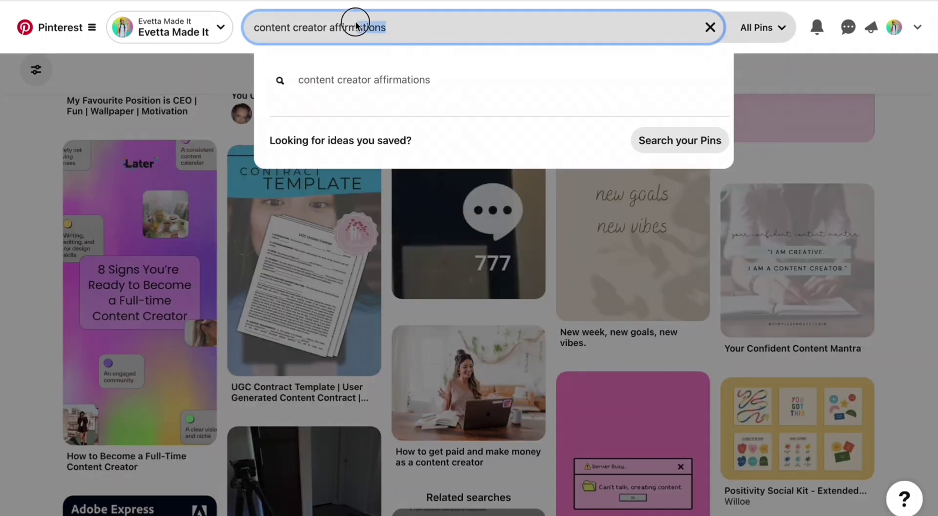
pyautogui.press('BackSpace')
pyautogui.press('Return')
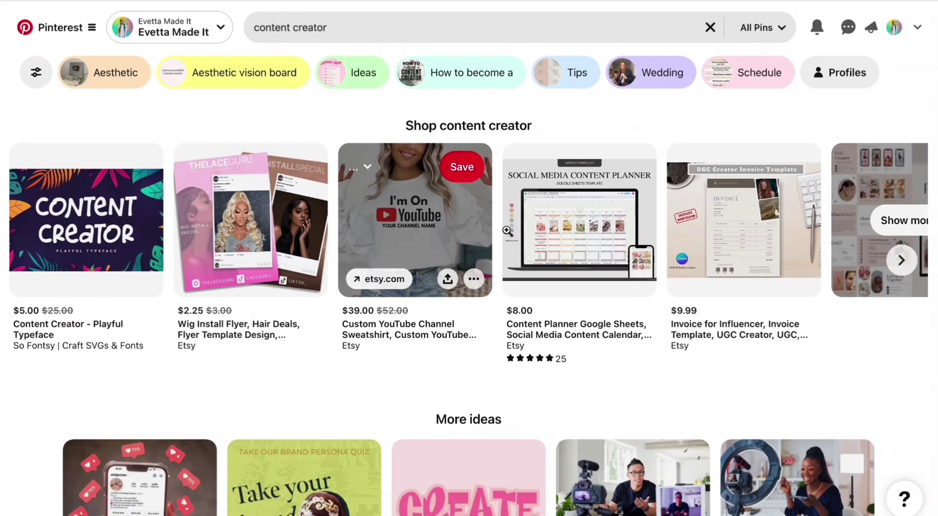
pyautogui.scroll(-3, 514, 270)
pyautogui.scroll(-9, 513, 271)
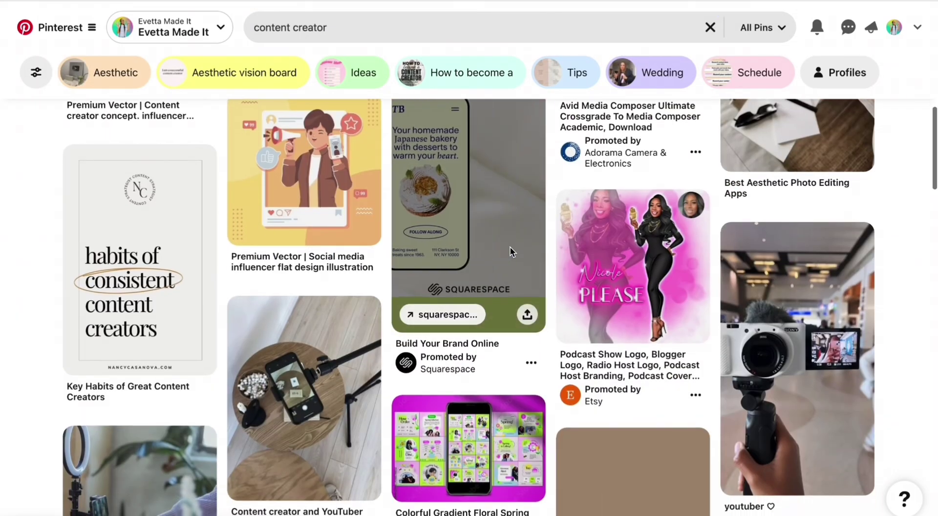
pyautogui.scroll(-3, 510, 251)
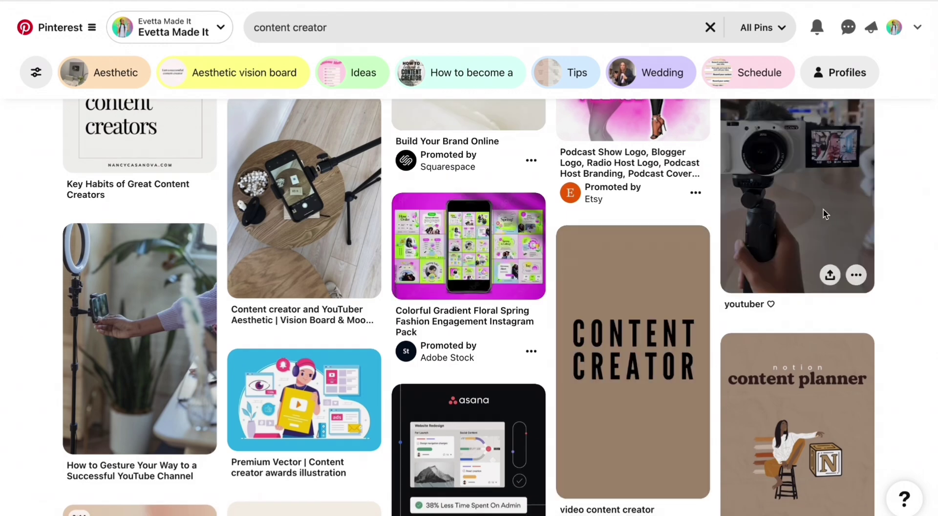
pyautogui.click(856, 276)
pyautogui.click(864, 329)
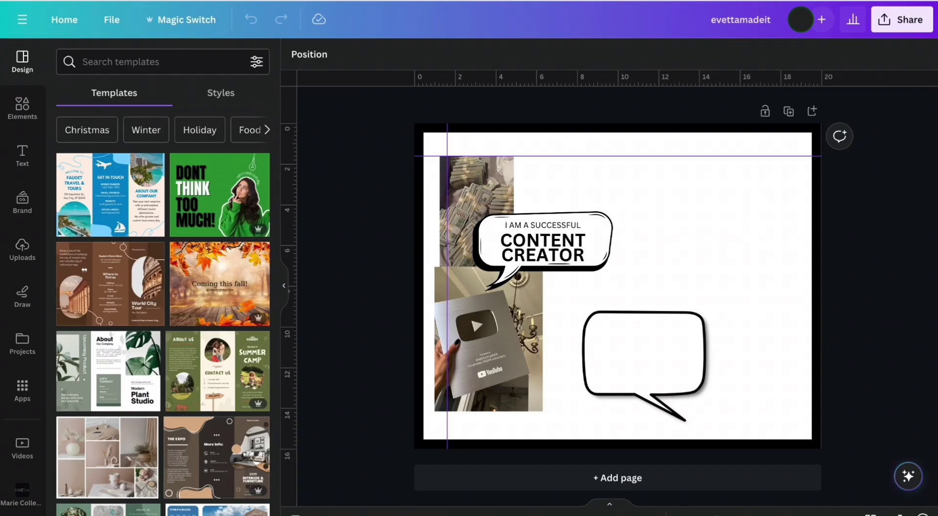
# In Canva, add the downloaded camera photo beside the money photo at about 3.42 in wide, behind the speech bubble, and crop its top edge
pyautogui.moveTo(765, 42); pyautogui.dragTo(601, 201)
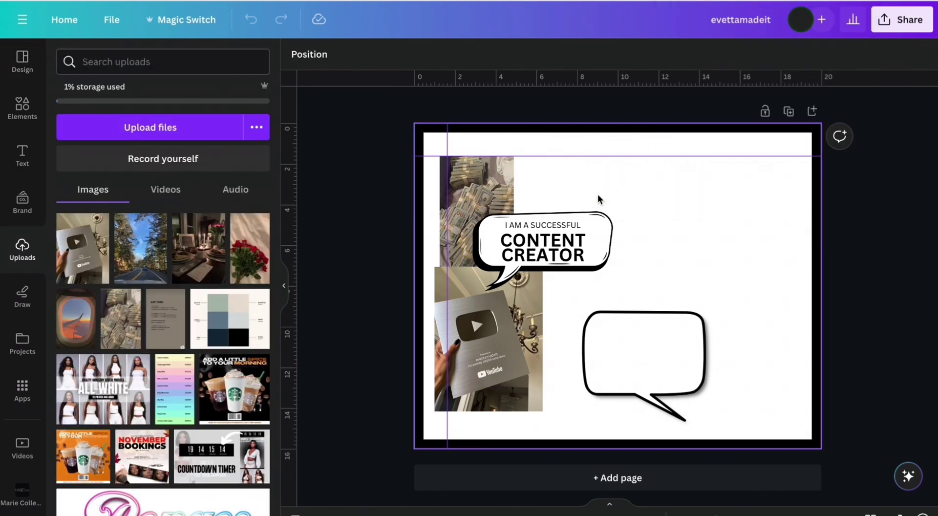
pyautogui.moveTo(606, 286); pyautogui.dragTo(567, 267)
pyautogui.moveTo(639, 376); pyautogui.dragTo(584, 281)
pyautogui.click(543, 58)
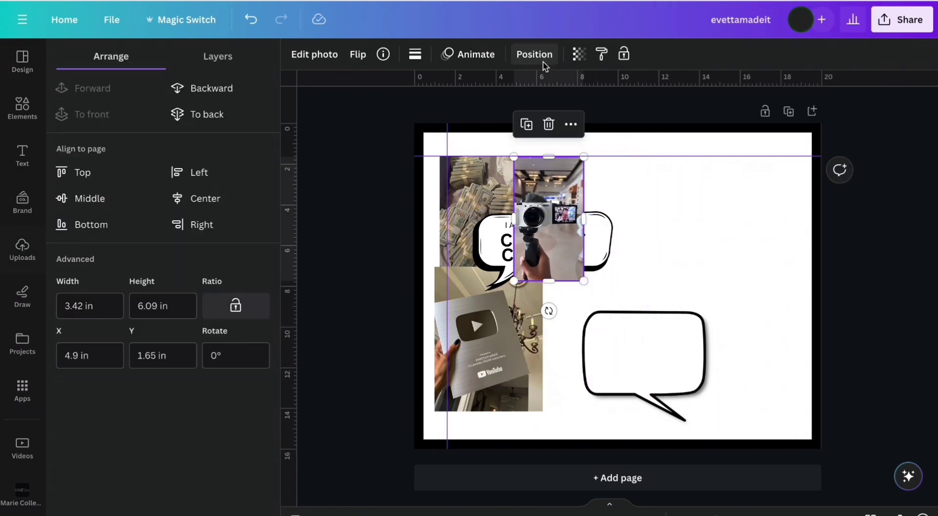
pyautogui.click(212, 88)
pyautogui.moveTo(544, 195); pyautogui.dragTo(547, 177)
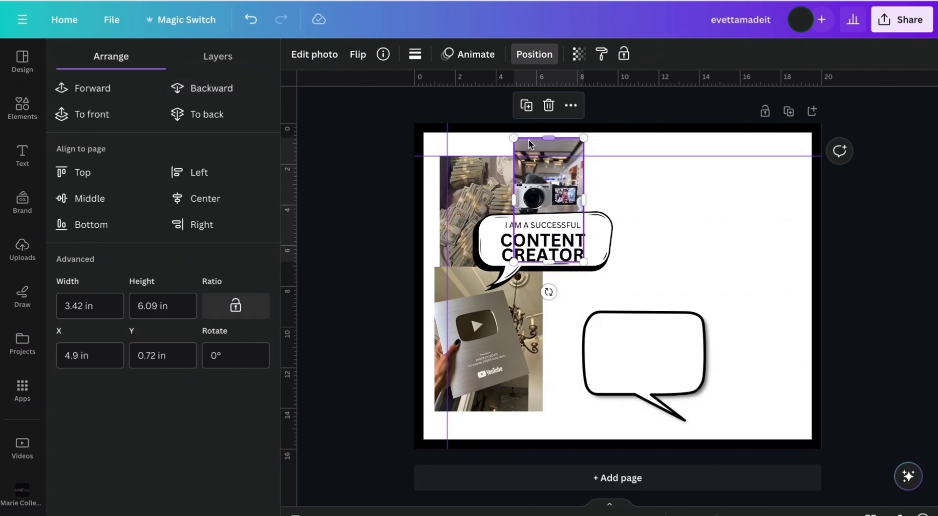
pyautogui.moveTo(549, 140); pyautogui.dragTo(549, 157)
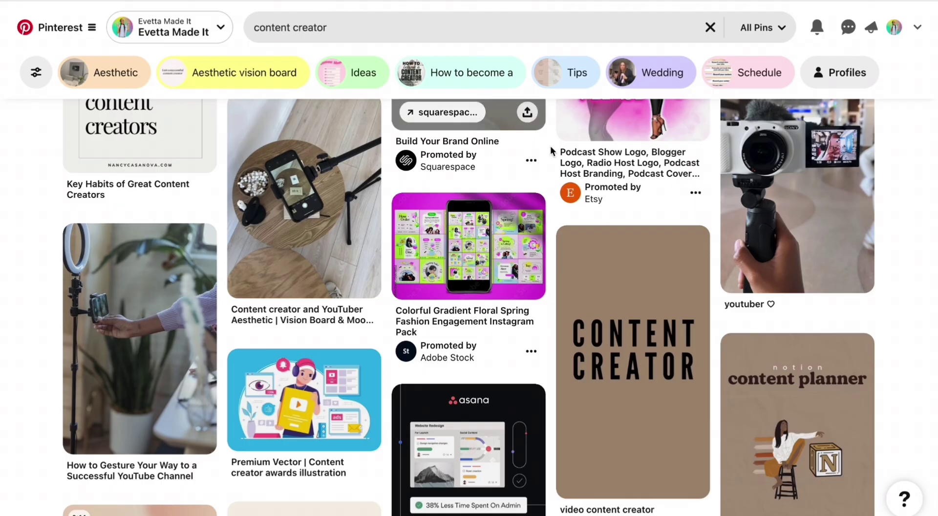
# Download the "Vlogging Errands" pin from Pinterest and replace the camera photo on the Canva board with it
pyautogui.scroll(-7, 557, 156)
pyautogui.scroll(-12, 555, 159)
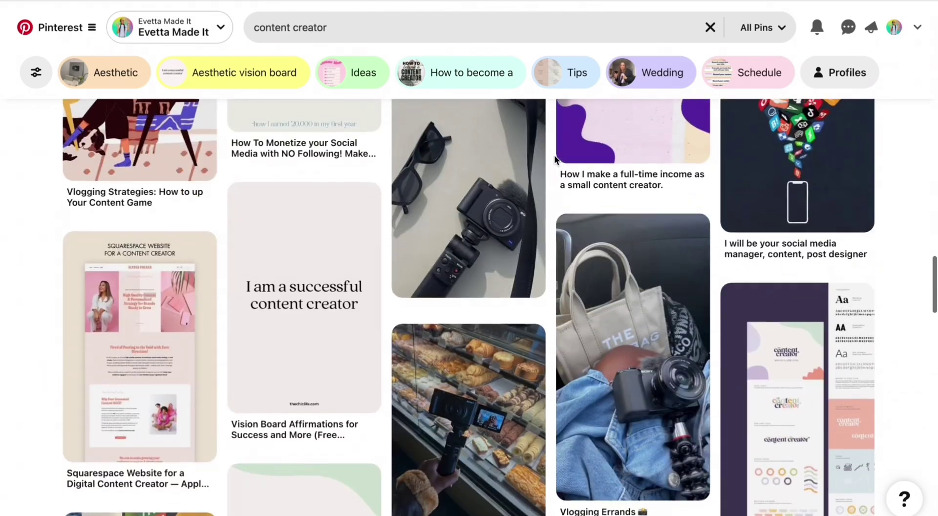
pyautogui.scroll(1, 554, 157)
pyautogui.scroll(-1, 753, 217)
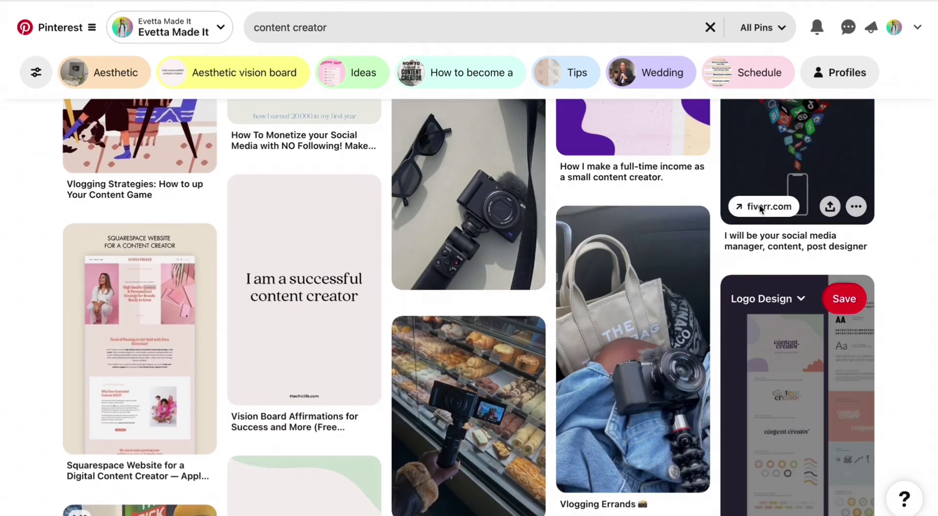
pyautogui.click(692, 475)
pyautogui.click(617, 473)
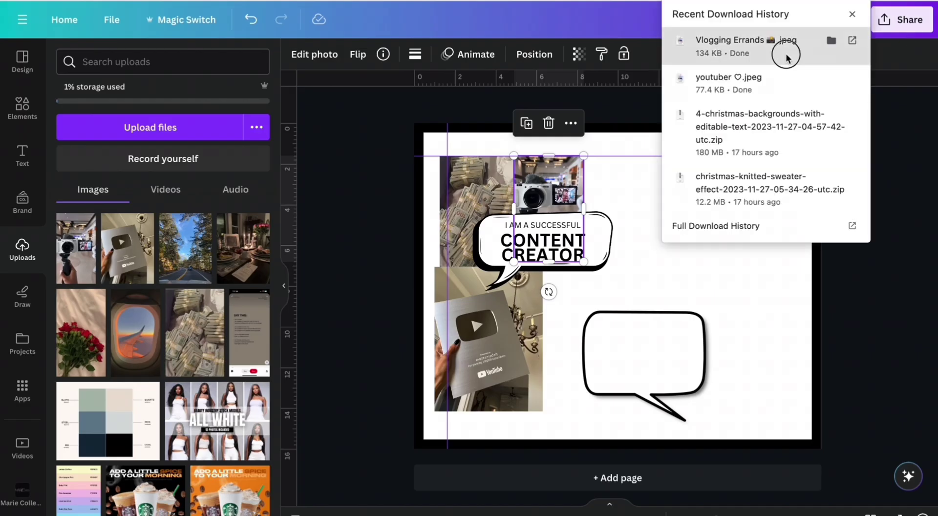
pyautogui.moveTo(788, 50); pyautogui.dragTo(559, 186)
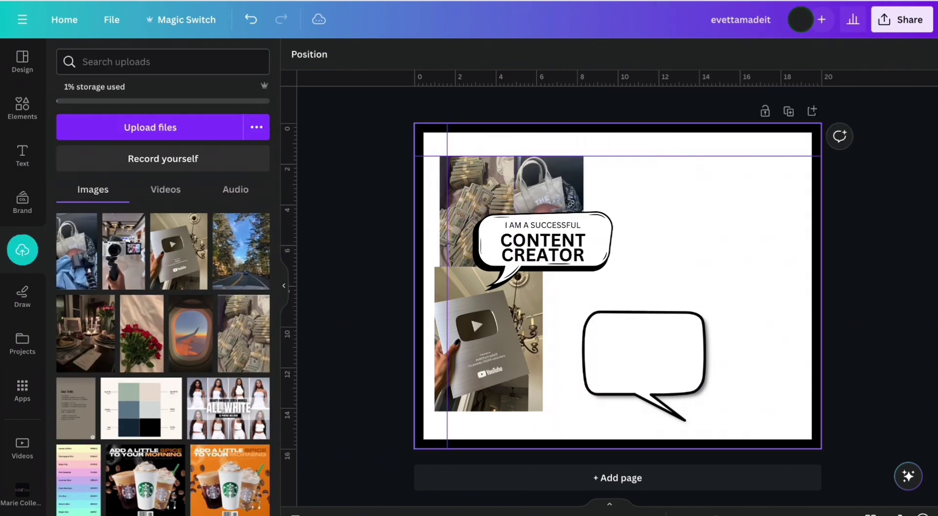
# Move the content creator bubble lower over the photos and place the blank bubble beside the YouTube plaque photo
pyautogui.moveTo(595, 231); pyautogui.dragTo(572, 254)
pyautogui.click(670, 351)
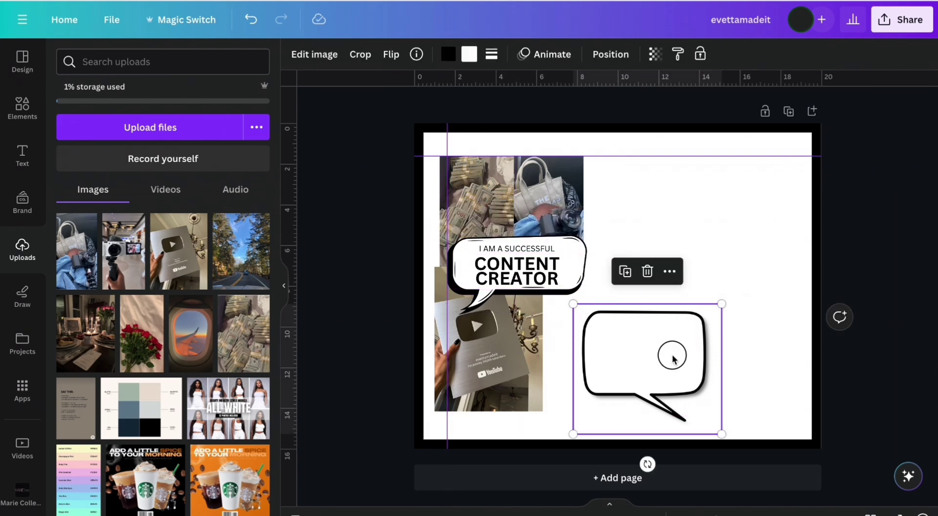
pyautogui.moveTo(671, 351); pyautogui.dragTo(615, 366)
# Add the candlelit dinner photo at about 5.6 × 7.4 in beside the handbag photo, and the cropped red roses photo next to it
pyautogui.click(85, 333)
pyautogui.moveTo(698, 392); pyautogui.dragTo(697, 306)
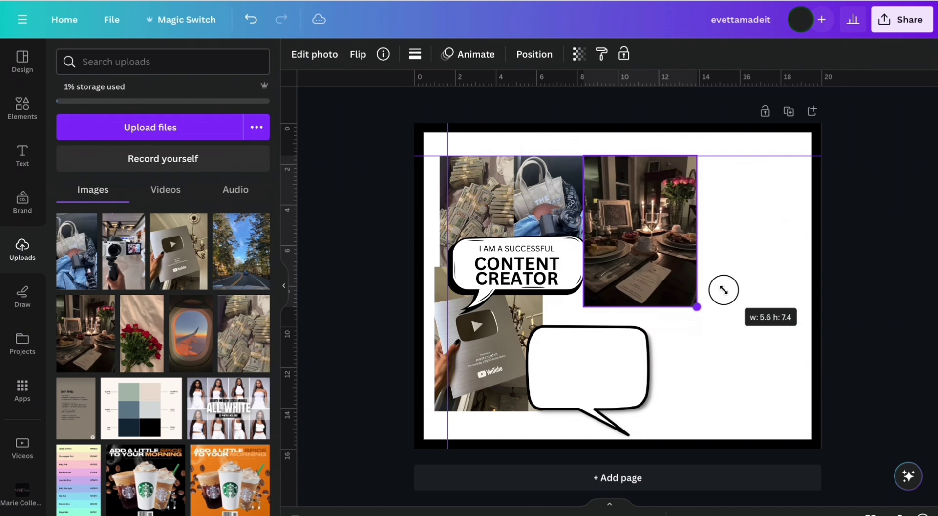
pyautogui.click(141, 333)
pyautogui.moveTo(626, 315); pyautogui.dragTo(743, 297)
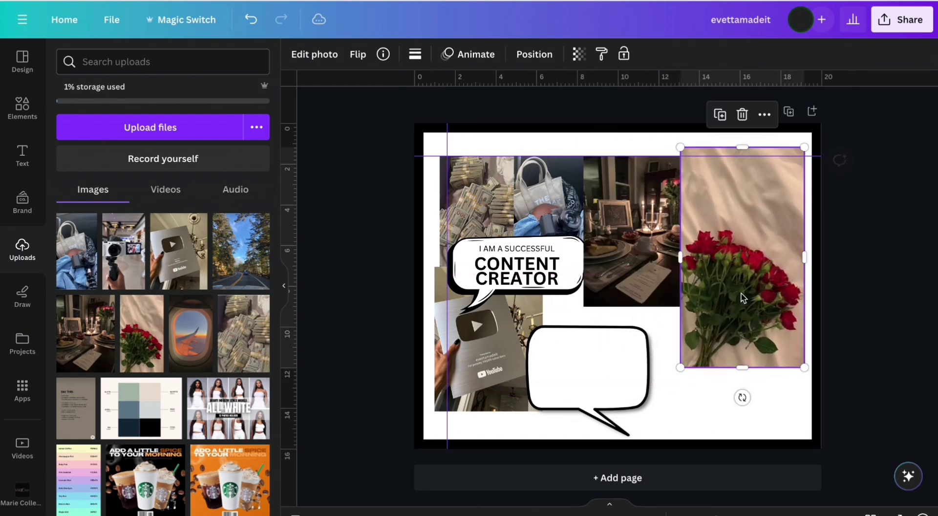
pyautogui.moveTo(742, 151); pyautogui.dragTo(743, 215)
pyautogui.moveTo(748, 303); pyautogui.dragTo(789, 362)
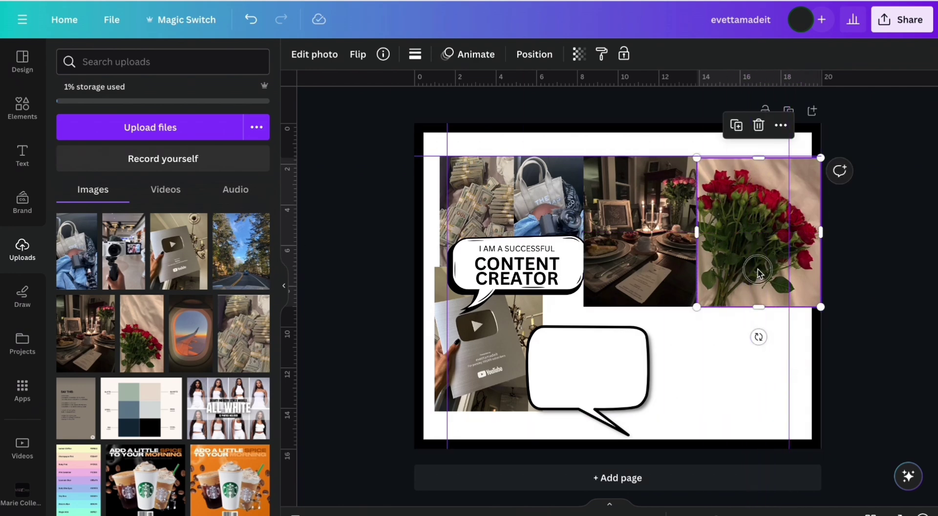
# Add the airplane window photo from the uploads, scale it down, place it beneath the roses photo and crop off its top
pyautogui.click(199, 339)
pyautogui.moveTo(617, 295); pyautogui.dragTo(673, 295)
pyautogui.moveTo(739, 188); pyautogui.dragTo(727, 269)
pyautogui.moveTo(651, 310); pyautogui.dragTo(743, 314)
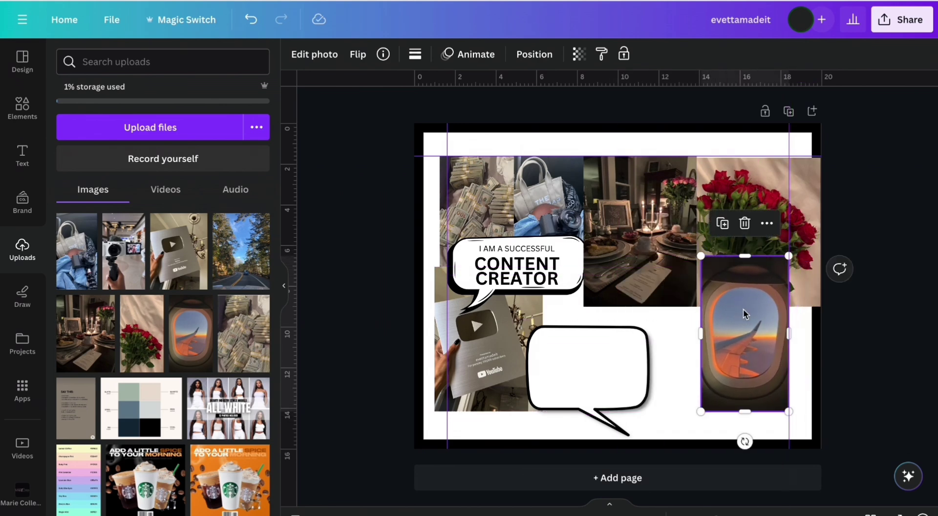
pyautogui.moveTo(745, 261); pyautogui.dragTo(747, 307)
pyautogui.doubleClick(749, 345)
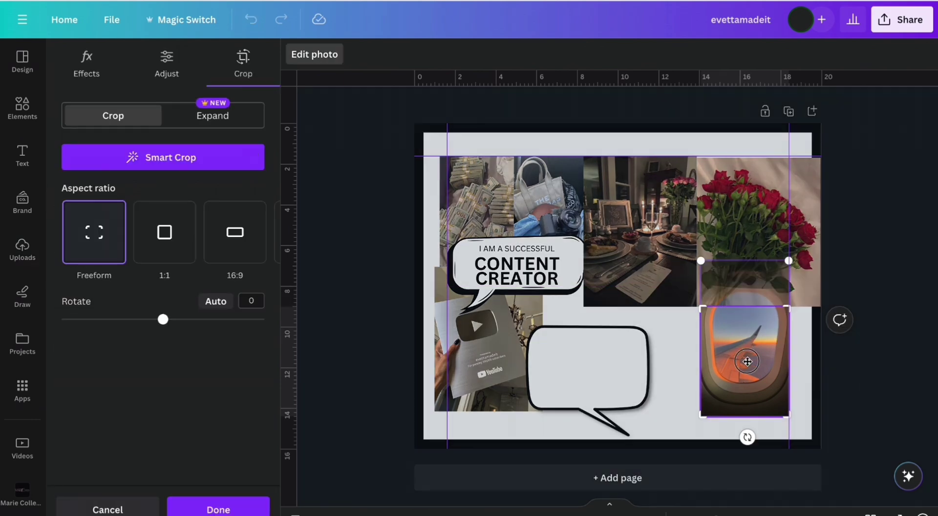
pyautogui.click(676, 323)
pyautogui.click(676, 328)
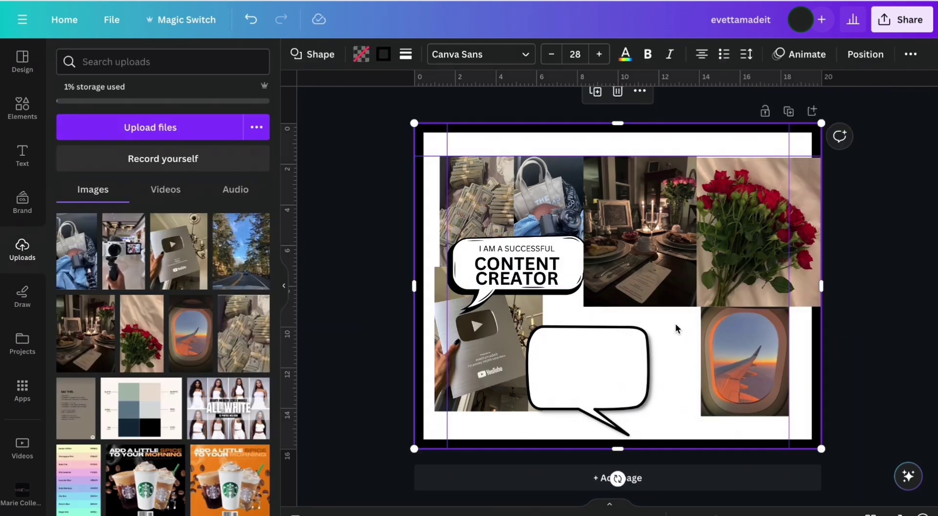
# Extend the airplane window photo upward and tilt it slightly clockwise so it overlaps the bottom of the roses photo
pyautogui.click(726, 350)
pyautogui.moveTo(745, 307); pyautogui.dragTo(746, 281)
pyautogui.moveTo(702, 349); pyautogui.dragTo(702, 349)
pyautogui.moveTo(757, 362)
pyautogui.mouseDown()
pyautogui.moveTo(745, 365)
pyautogui.moveTo(757, 363)
pyautogui.mouseUp()
pyautogui.moveTo(745, 446); pyautogui.dragTo(733, 447)
pyautogui.moveTo(746, 390); pyautogui.dragTo(737, 387)
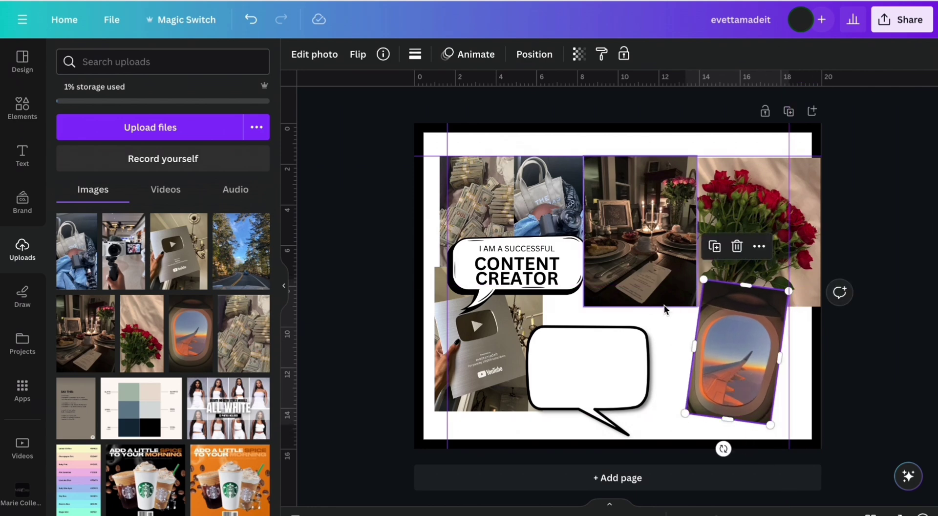
# Add the forest road photo from the uploads below the dinner photo and send it backward behind the airplane window photo
pyautogui.click(249, 242)
pyautogui.moveTo(536, 178); pyautogui.dragTo(588, 245)
pyautogui.moveTo(654, 297); pyautogui.dragTo(655, 321)
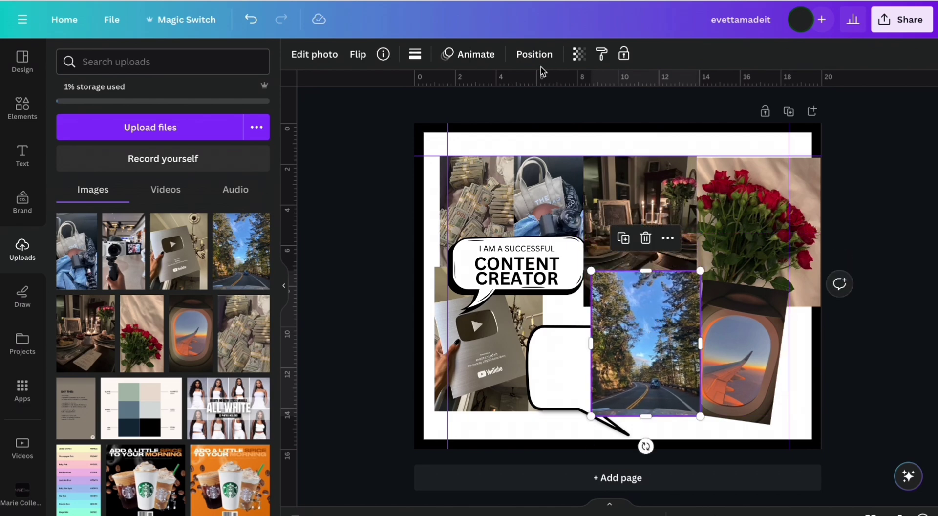
pyautogui.click(534, 53)
pyautogui.click(211, 89)
pyautogui.click(356, 227)
pyautogui.click(650, 295)
pyautogui.moveTo(650, 295); pyautogui.dragTo(658, 297)
# Bring the blank speech bubble to the front and place it over the dinner, roses, road and airplane window photos
pyautogui.click(565, 373)
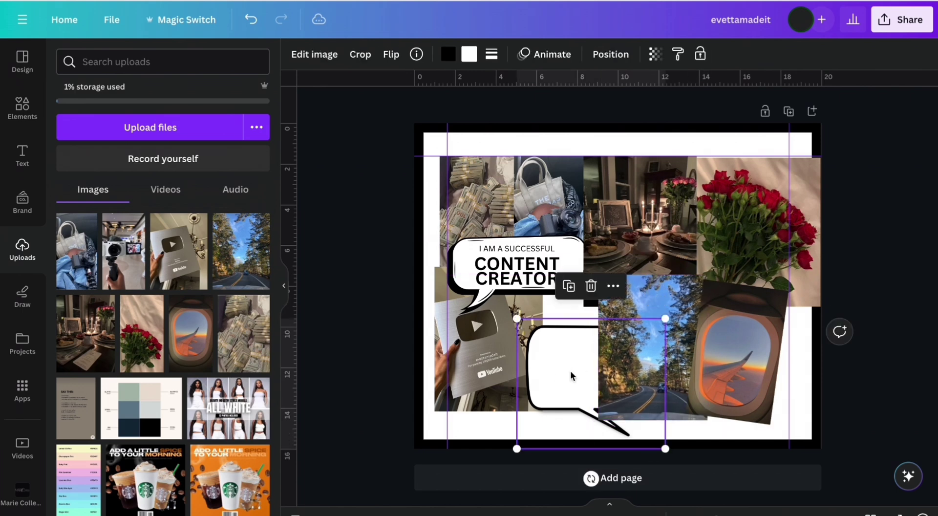
pyautogui.click(611, 54)
pyautogui.moveTo(605, 364); pyautogui.dragTo(698, 281)
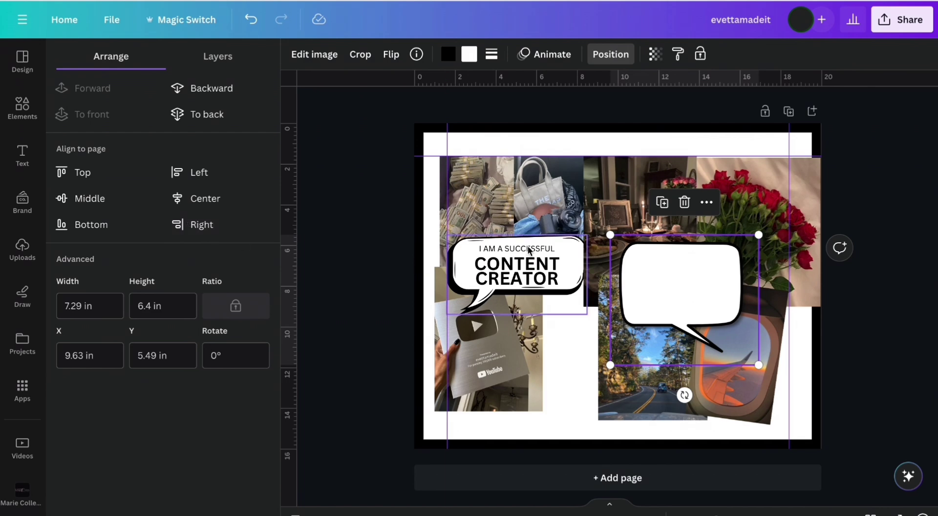
pyautogui.click(454, 308)
pyautogui.click(698, 288)
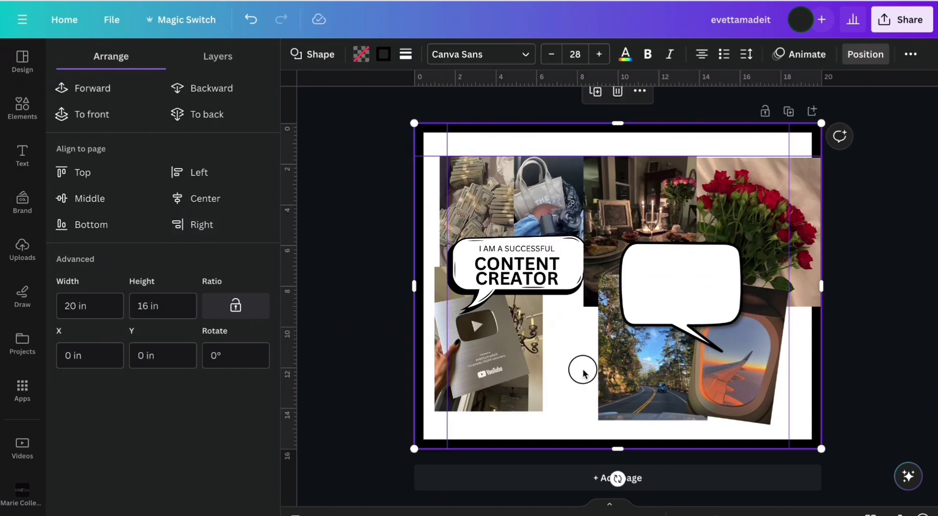
# Place the text "WE NURTURE AND PROTECT OUR STRONG MARRIAGE" in the blank bubble, wrapped onto four lines at size 38
pyautogui.moveTo(696, 399); pyautogui.dragTo(699, 319)
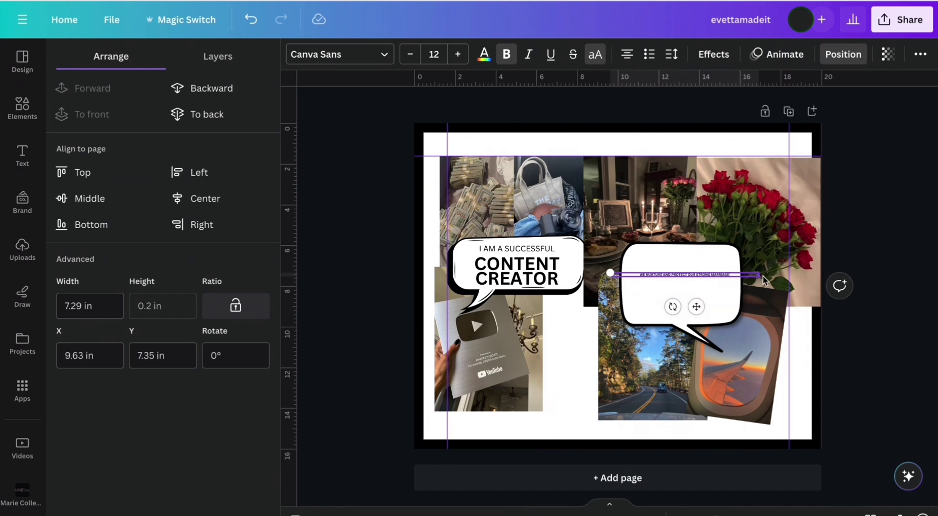
pyautogui.moveTo(760, 280); pyautogui.dragTo(694, 281)
pyautogui.moveTo(651, 312); pyautogui.dragTo(693, 317)
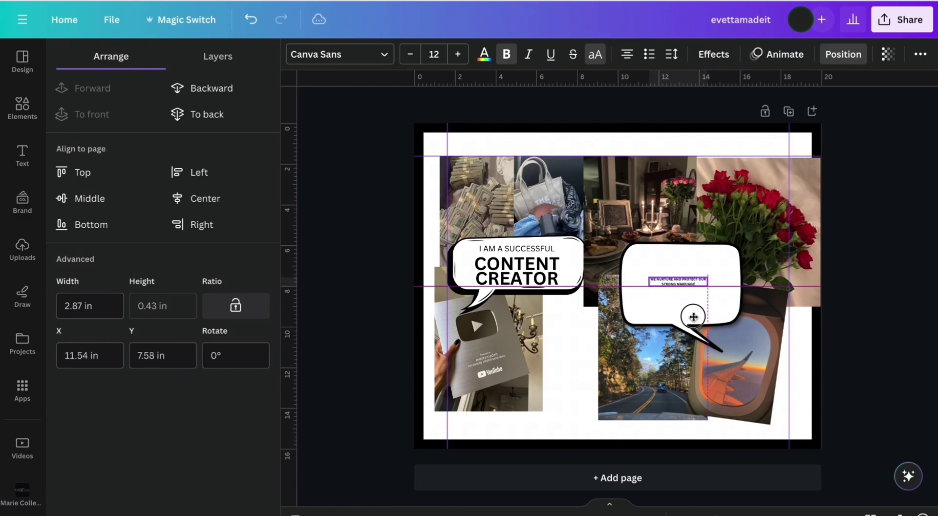
pyautogui.keyDown('ctrl'); pyautogui.scroll(3, 695, 318); pyautogui.keyUp('ctrl')
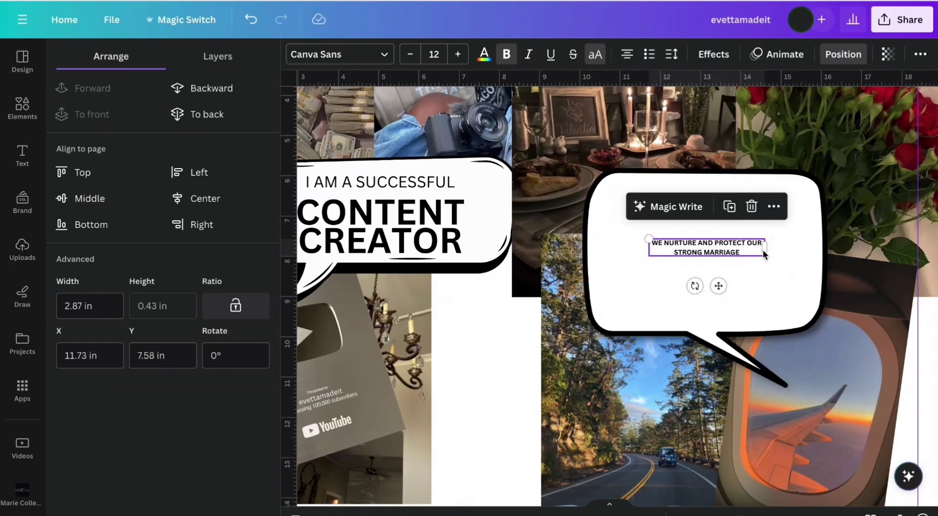
pyautogui.moveTo(767, 251); pyautogui.dragTo(840, 337)
pyautogui.moveTo(767, 305); pyautogui.dragTo(741, 270)
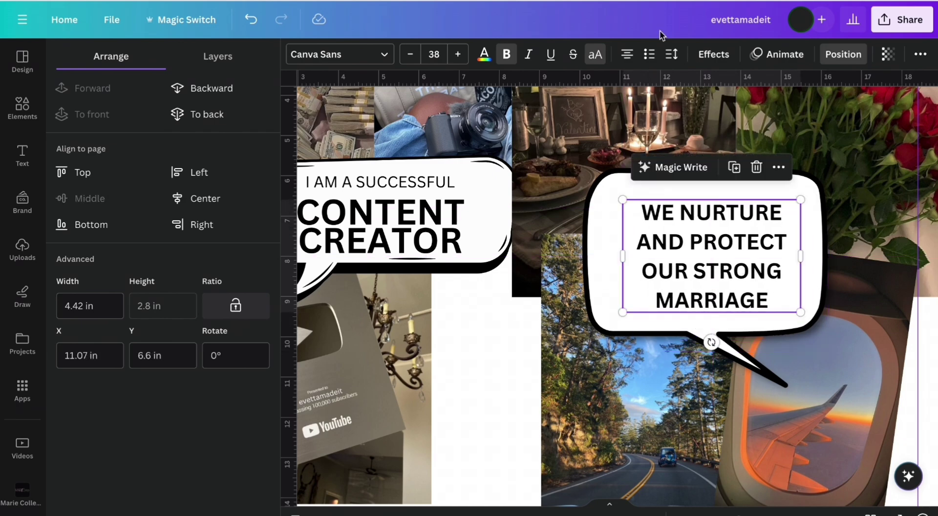
# Tighten the marriage affirmation's line spacing, enlarge the text to size 44.8 and centre it in the bubble
pyautogui.click(673, 62)
pyautogui.moveTo(739, 143); pyautogui.dragTo(709, 143)
pyautogui.moveTo(623, 288); pyautogui.dragTo(600, 318)
pyautogui.moveTo(692, 252)
pyautogui.mouseDown()
pyautogui.moveTo(712, 269)
pyautogui.moveTo(704, 254)
pyautogui.moveTo(689, 254)
pyautogui.moveTo(698, 257)
pyautogui.mouseUp()
pyautogui.hotkey('ctrl', '-')
pyautogui.hotkey('ctrl', '-')
pyautogui.hotkey('ctrl', '-')
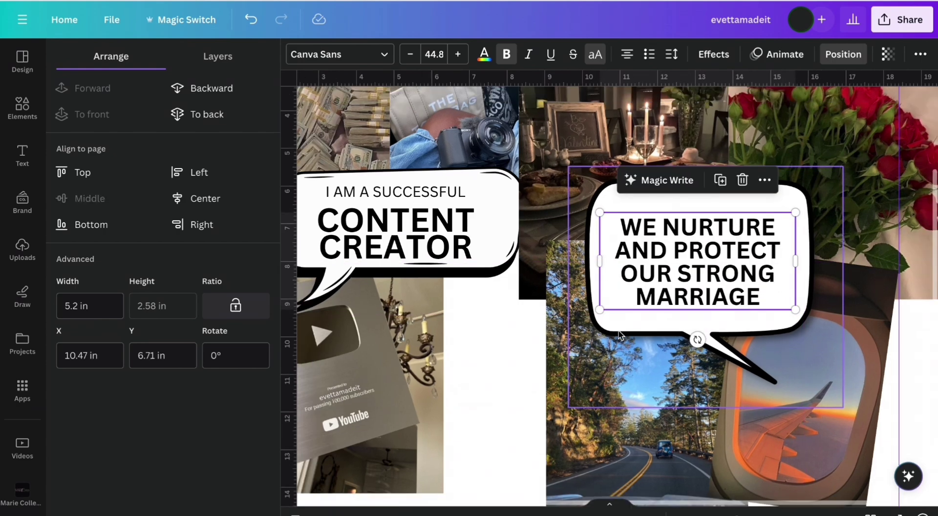
# Search the elements for "polaroid", add the photo of three blank polaroids to the board and enlarge it slightly
pyautogui.click(22, 107)
pyautogui.click(122, 61)
pyautogui.write('pola')
pyautogui.click(100, 120)
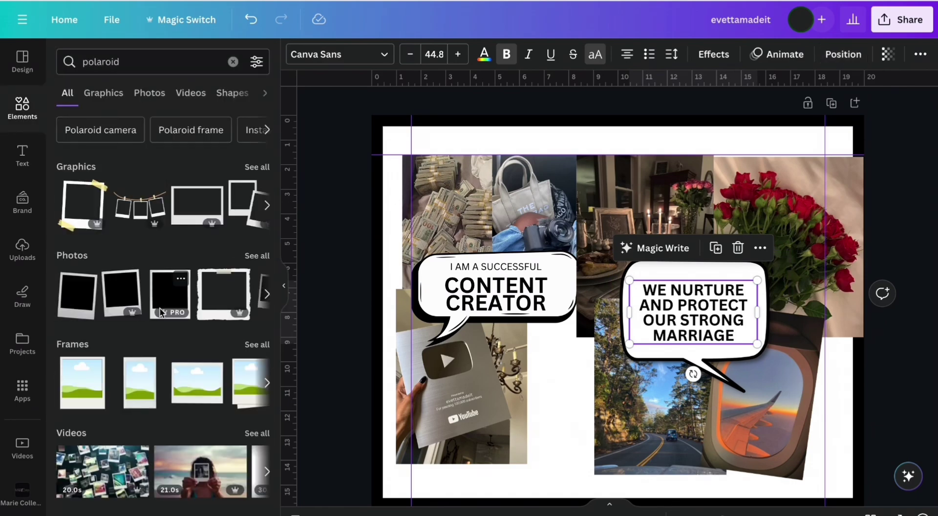
pyautogui.click(267, 295)
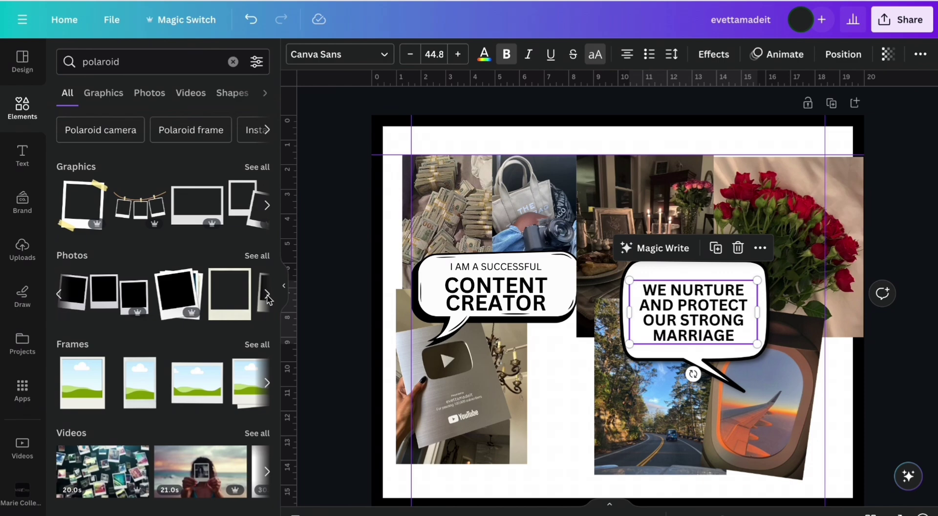
pyautogui.click(262, 298)
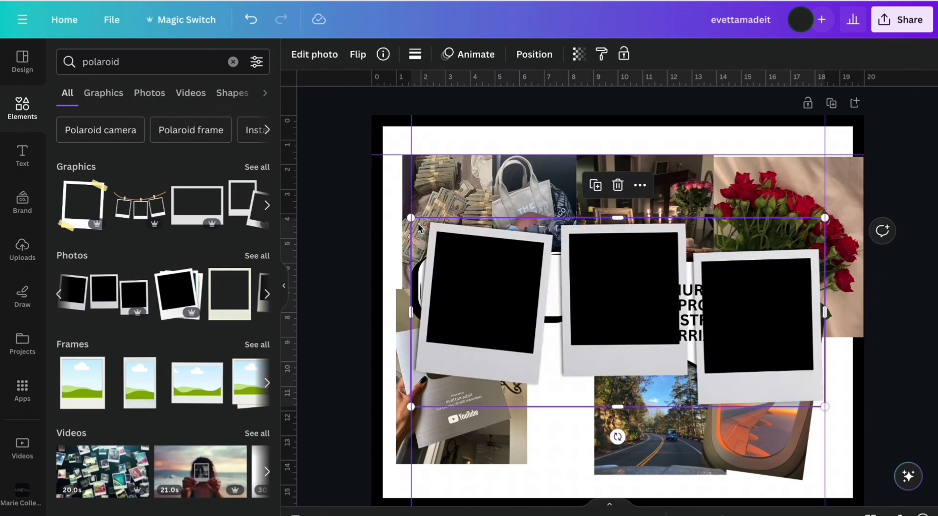
pyautogui.moveTo(413, 218); pyautogui.dragTo(390, 209)
# Add the uploaded doorway photo of the adult and child and scale it down to the width of the middle polaroid's opening
pyautogui.click(22, 249)
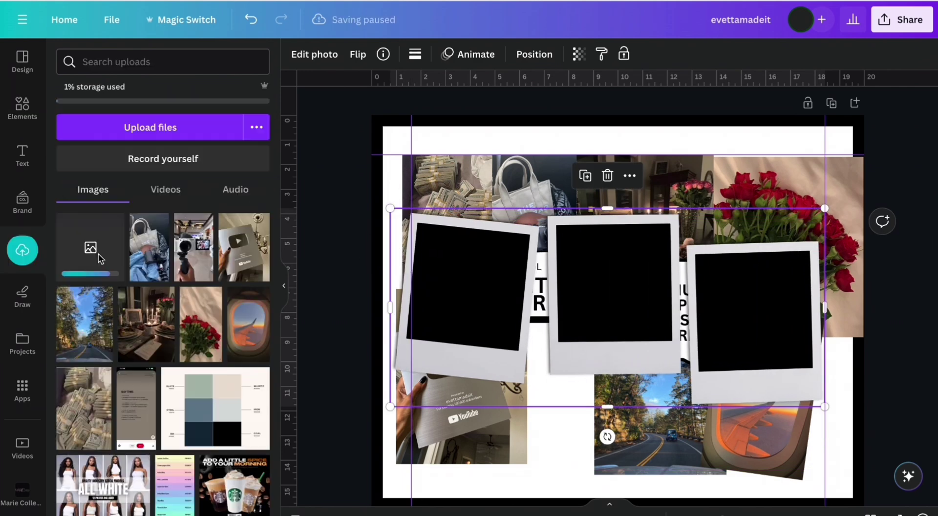
pyautogui.click(84, 251)
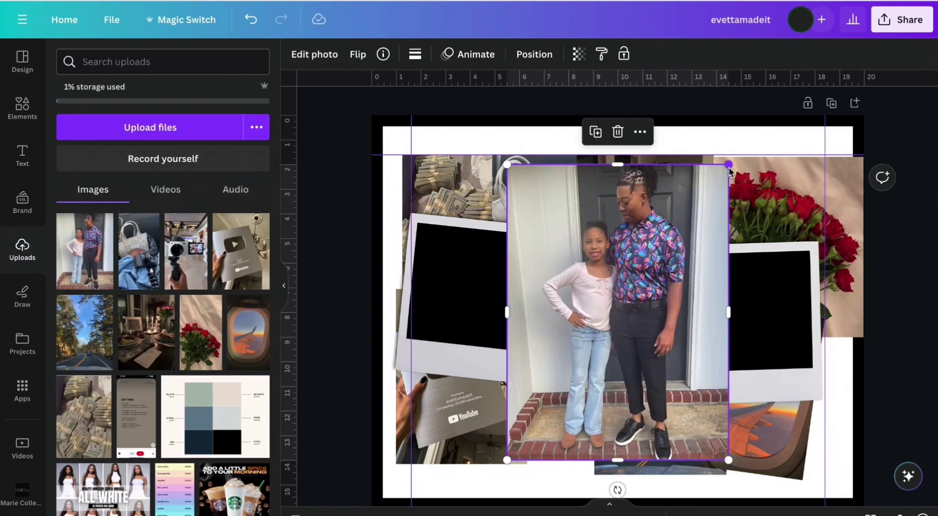
pyautogui.moveTo(729, 167); pyautogui.dragTo(644, 299)
pyautogui.moveTo(578, 347); pyautogui.dragTo(626, 285)
pyautogui.moveTo(684, 315); pyautogui.dragTo(674, 314)
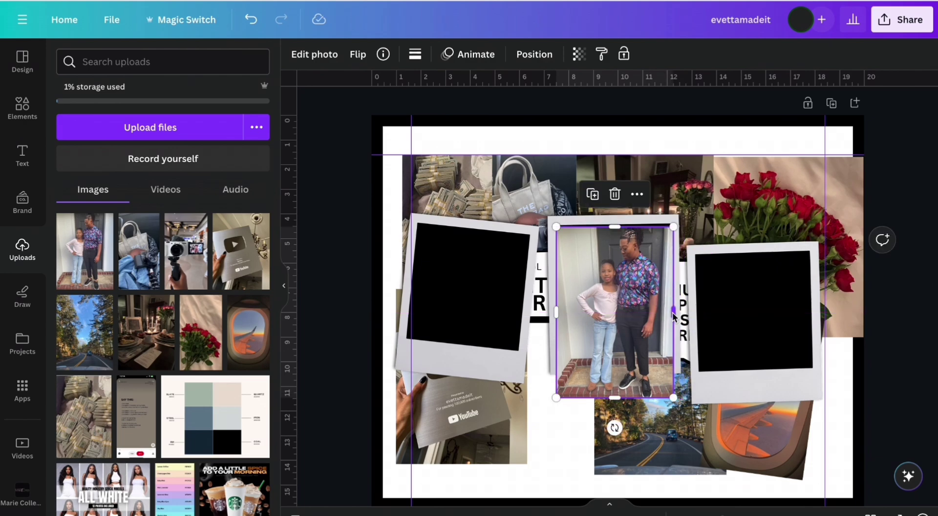
# Try to tilt the doorway photo slightly to match the middle polaroid, and shift it off the opening
pyautogui.scroll(3, 674, 314)
pyautogui.moveTo(555, 117); pyautogui.dragTo(552, 107)
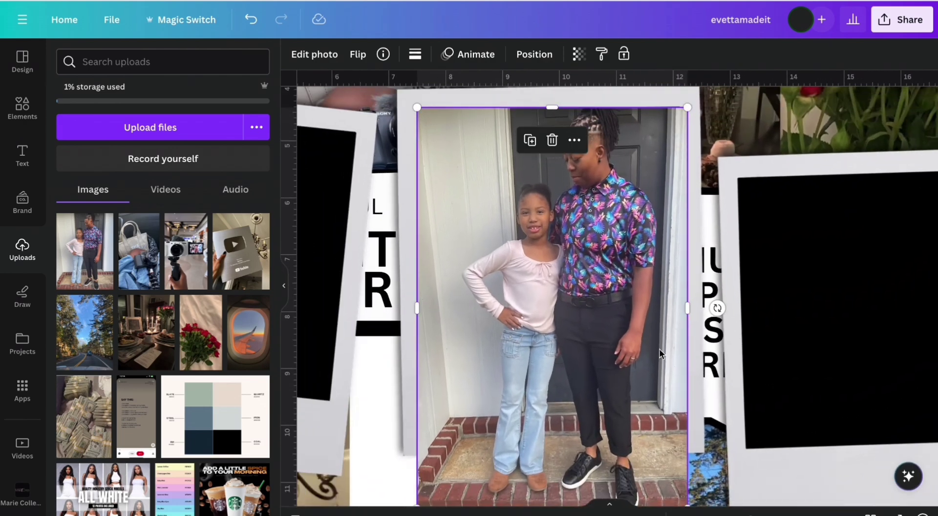
pyautogui.moveTo(718, 311)
pyautogui.mouseDown()
pyautogui.moveTo(676, 308)
pyautogui.moveTo(718, 305)
pyautogui.mouseUp()
pyautogui.moveTo(618, 286); pyautogui.dragTo(620, 288)
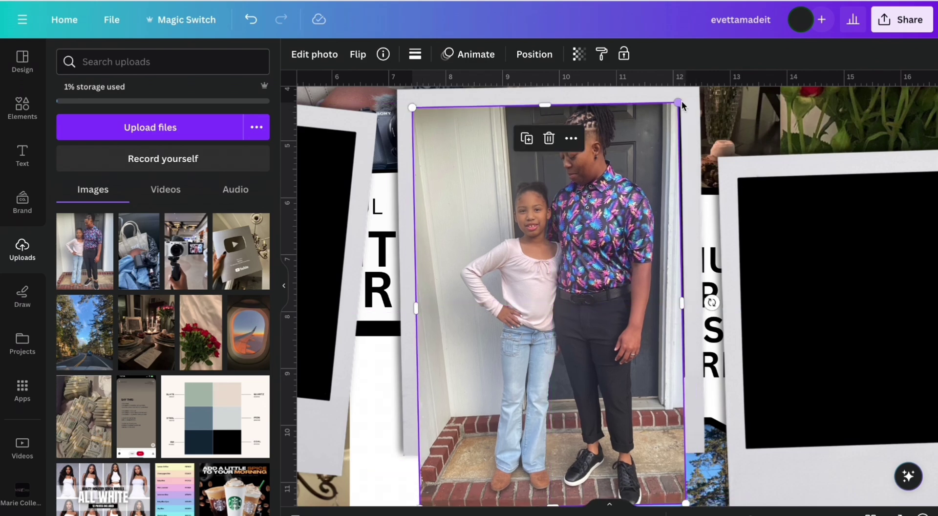
pyautogui.moveTo(607, 191); pyautogui.dragTo(544, 195)
# Clear the element search, add a square frame to the board and scale it down near the middle polaroid
pyautogui.click(22, 108)
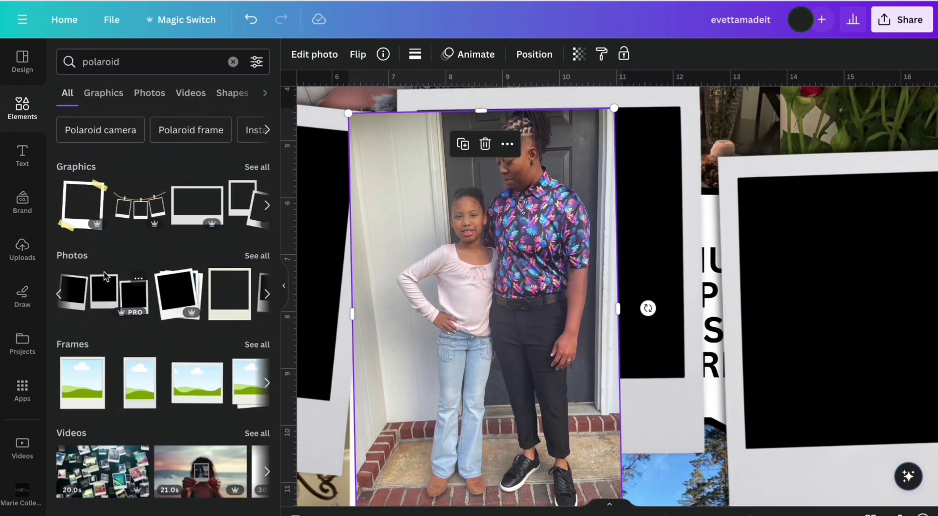
pyautogui.click(233, 62)
pyautogui.scroll(-10, 147, 245)
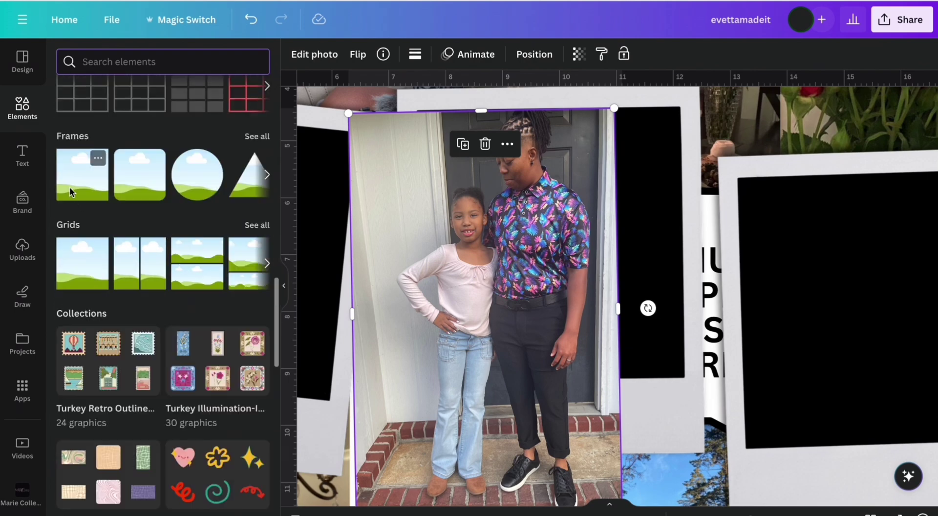
pyautogui.click(74, 185)
pyautogui.scroll(-5, 538, 293)
pyautogui.moveTo(727, 366); pyautogui.dragTo(643, 287)
pyautogui.moveTo(584, 214); pyautogui.dragTo(657, 229)
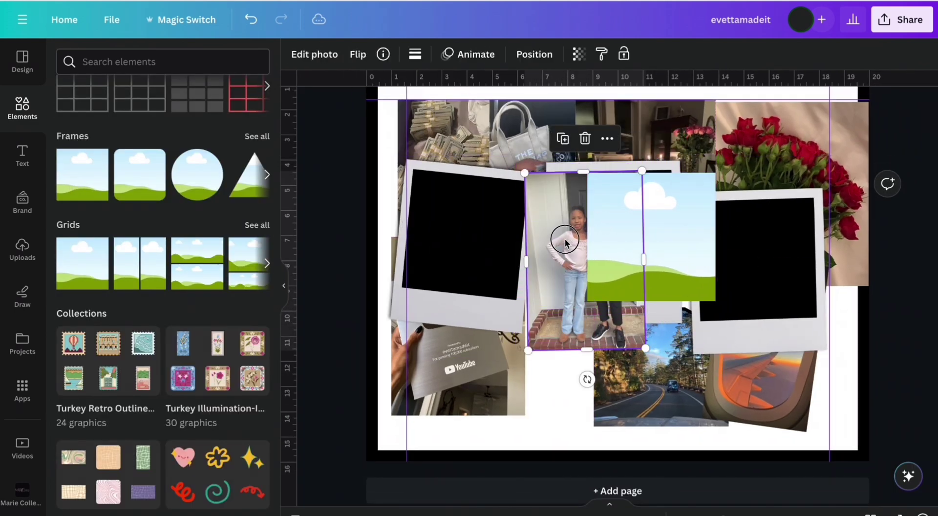
# Move the doorway photo onto the first polaroid, and fit the square frame over the middle polaroid's opening with a slight counterclockwise tilt
pyautogui.moveTo(562, 241); pyautogui.dragTo(421, 258)
pyautogui.moveTo(635, 264); pyautogui.dragTo(616, 253)
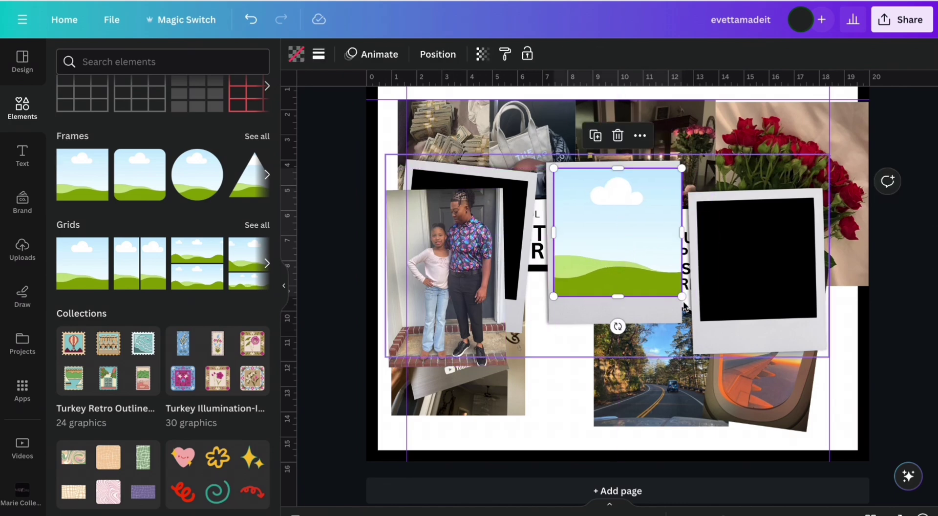
pyautogui.moveTo(680, 297)
pyautogui.mouseDown()
pyautogui.moveTo(666, 287)
pyautogui.moveTo(678, 294)
pyautogui.mouseUp()
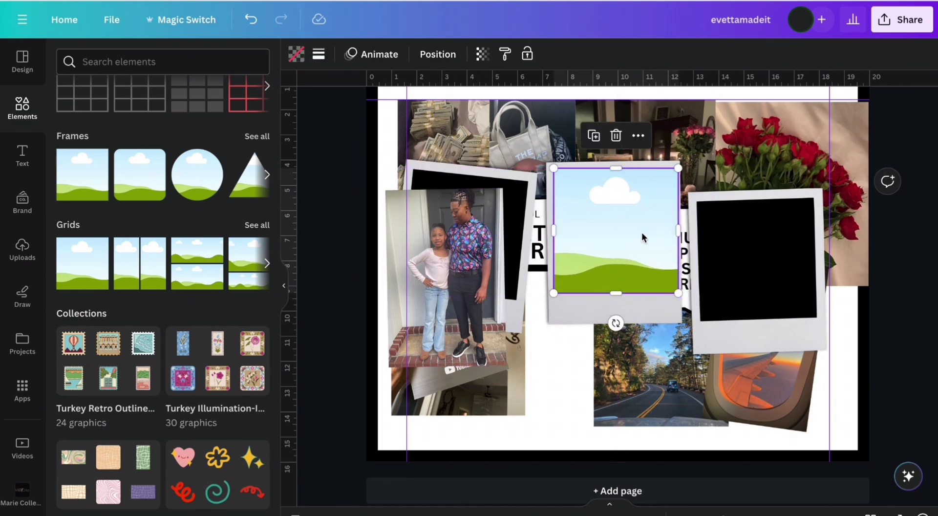
pyautogui.scroll(3, 641, 233)
pyautogui.moveTo(644, 236); pyautogui.dragTo(625, 239)
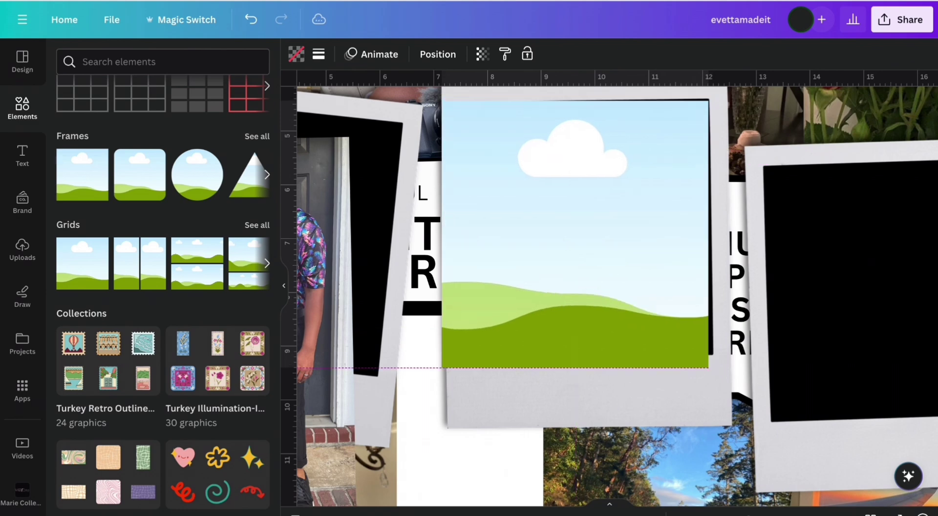
pyautogui.moveTo(582, 300); pyautogui.dragTo(590, 296)
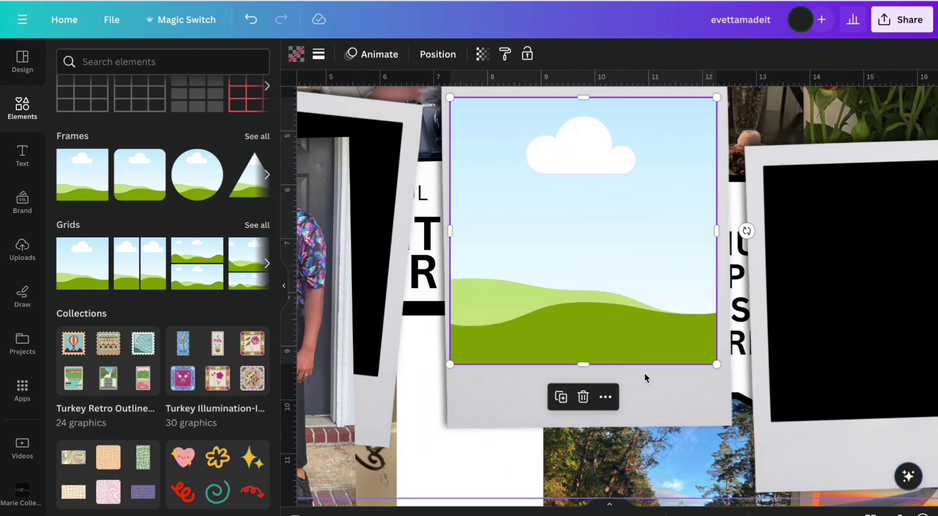
pyautogui.scroll(2, 645, 377)
pyautogui.moveTo(764, 196); pyautogui.dragTo(765, 194)
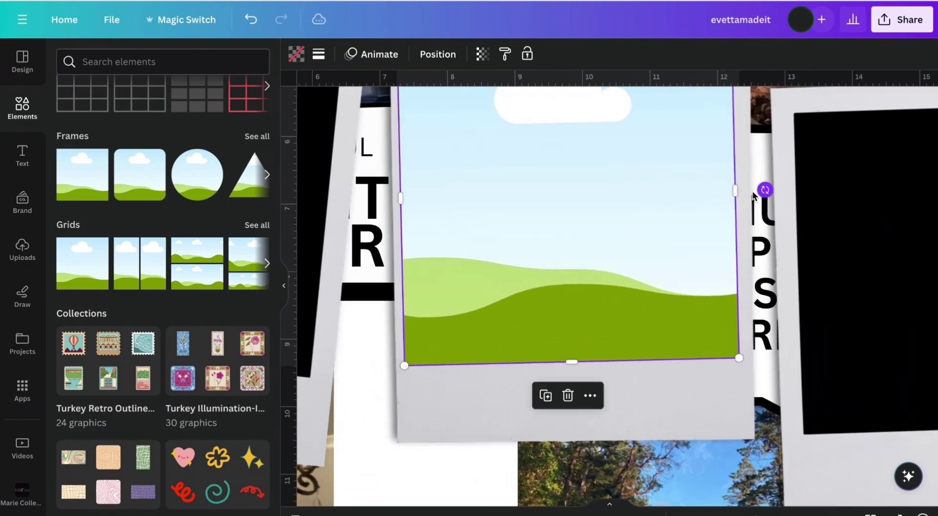
# Insert the doorway photo into the middle polaroid's frame and reposition its crop to show both people's heads
pyautogui.scroll(-3, 423, 300)
pyautogui.moveTo(343, 288); pyautogui.dragTo(543, 244)
pyautogui.doubleClick(542, 264)
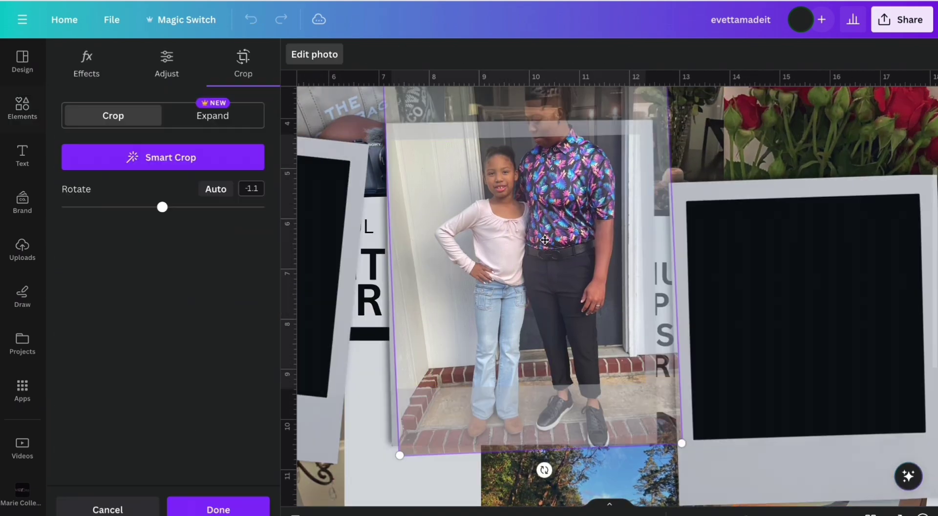
pyautogui.moveTo(543, 329); pyautogui.dragTo(547, 354)
pyautogui.scroll(-2, 696, 316)
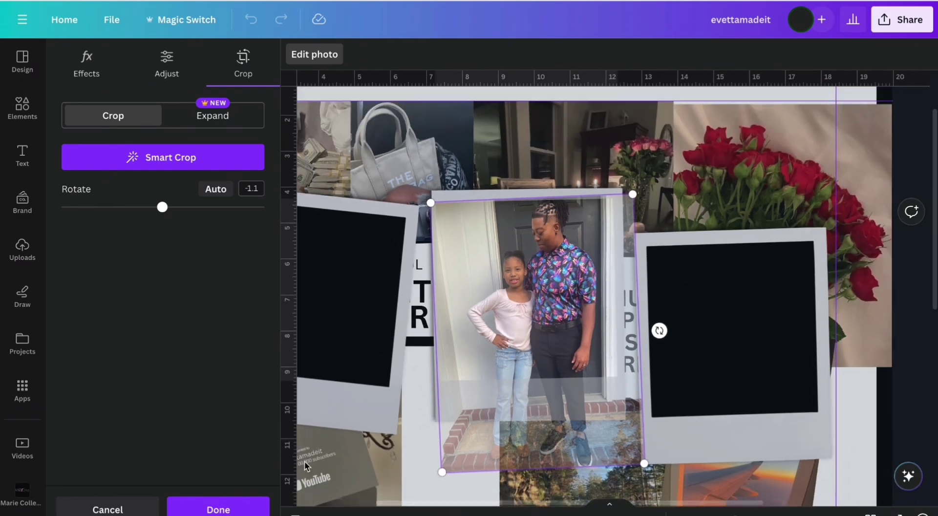
pyautogui.click(218, 509)
# Place a copy of the framed doorway photo over the third polaroid's opening and open the uploaded images
pyautogui.click(513, 167)
pyautogui.moveTo(537, 288); pyautogui.dragTo(736, 298)
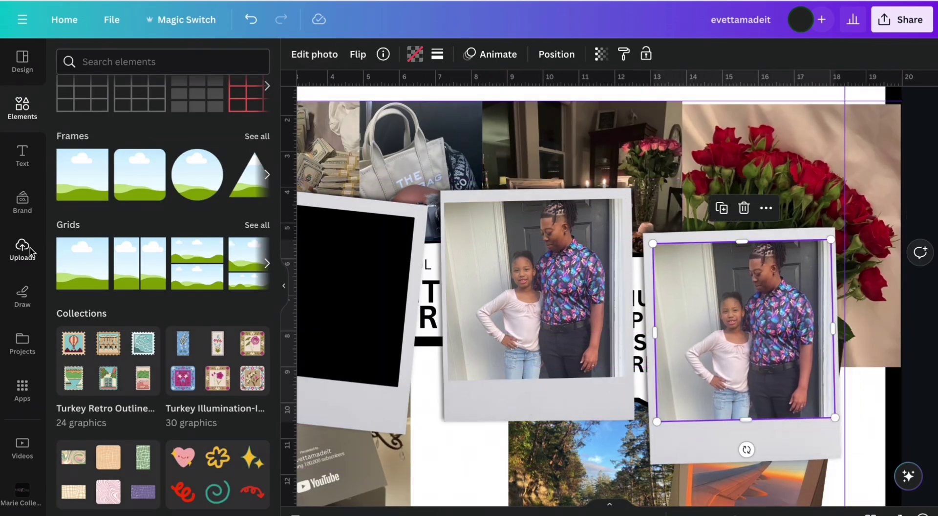
pyautogui.click(29, 250)
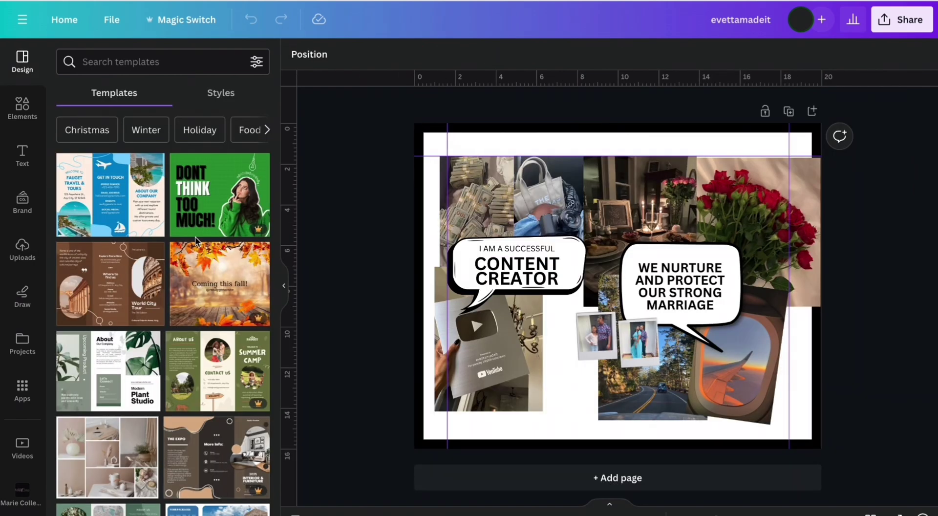
# Try placing an orange square shape over the centre of the collage
pyautogui.press('r')
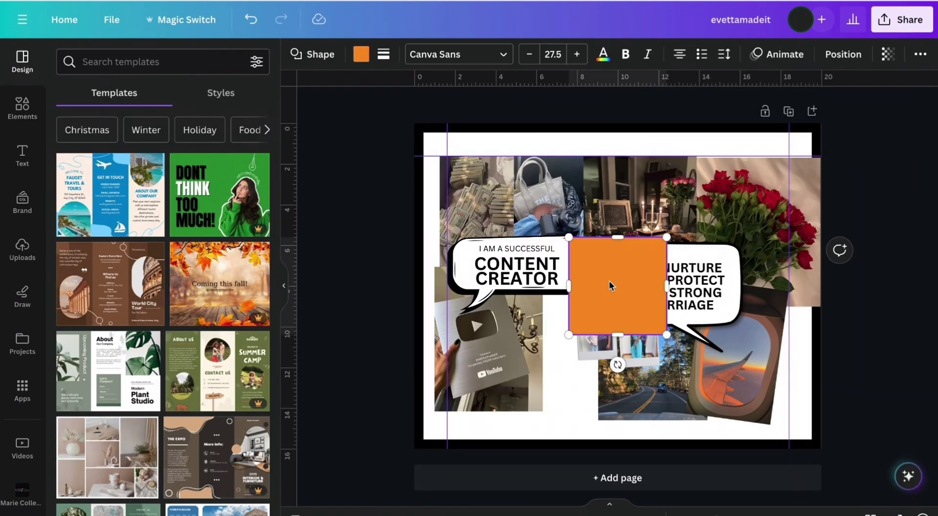
pyautogui.scroll(5, 677, 190)
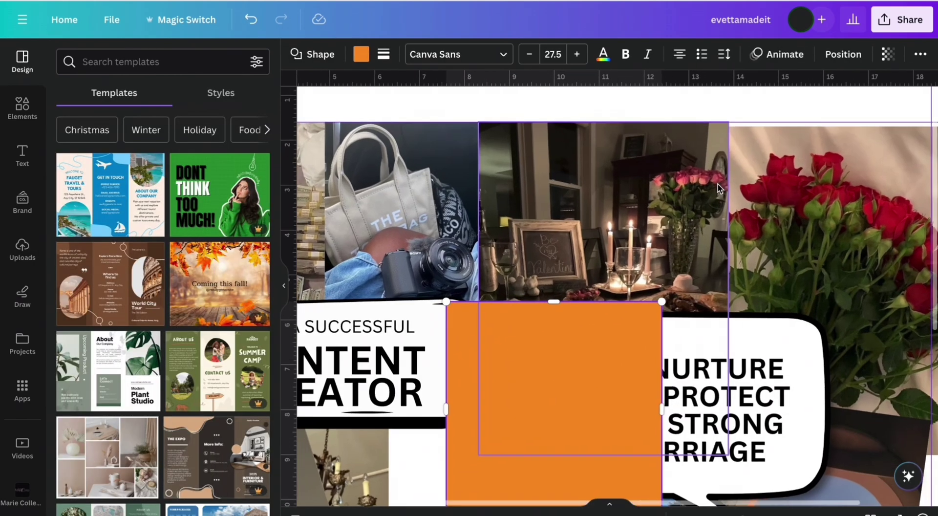
pyautogui.moveTo(760, 55); pyautogui.dragTo(546, 388)
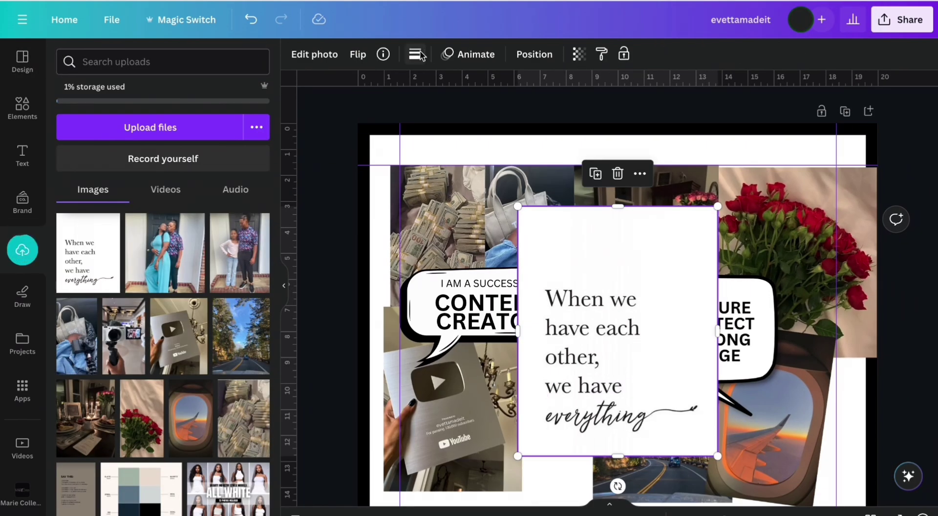
# Give the "When we have each other" quote image a solid border of weight 12 and crop its top to about 7.9 in high
pyautogui.click(423, 54)
pyautogui.click(476, 96)
pyautogui.moveTo(421, 137); pyautogui.dragTo(440, 140)
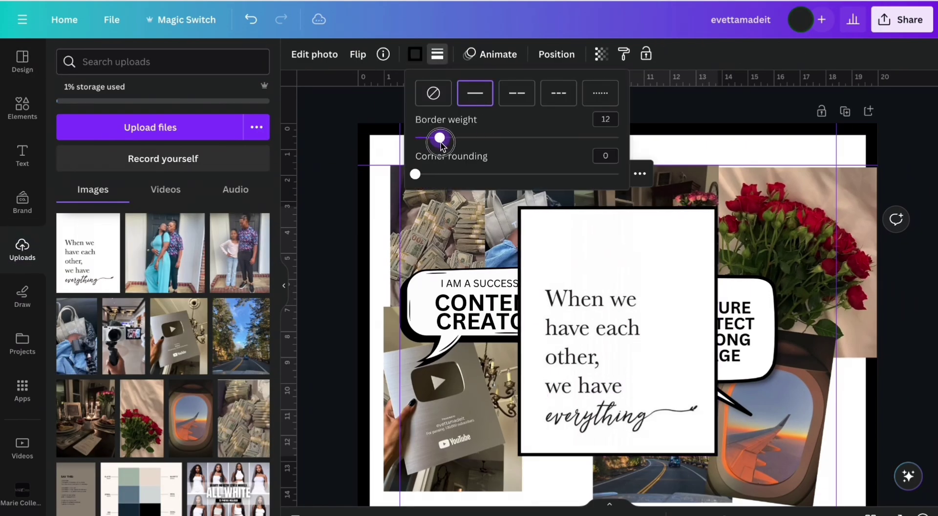
pyautogui.moveTo(618, 209); pyautogui.dragTo(619, 254)
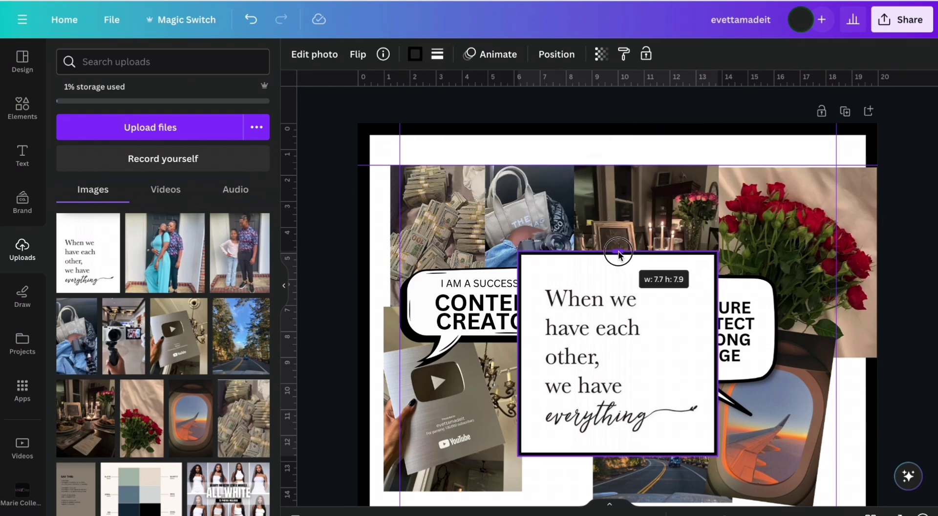
# Move the bordered quote image over the content creator bubble and delete the orange square at the collage's centre
pyautogui.moveTo(650, 300); pyautogui.dragTo(526, 289)
pyautogui.click(658, 320)
pyautogui.press('Delete')
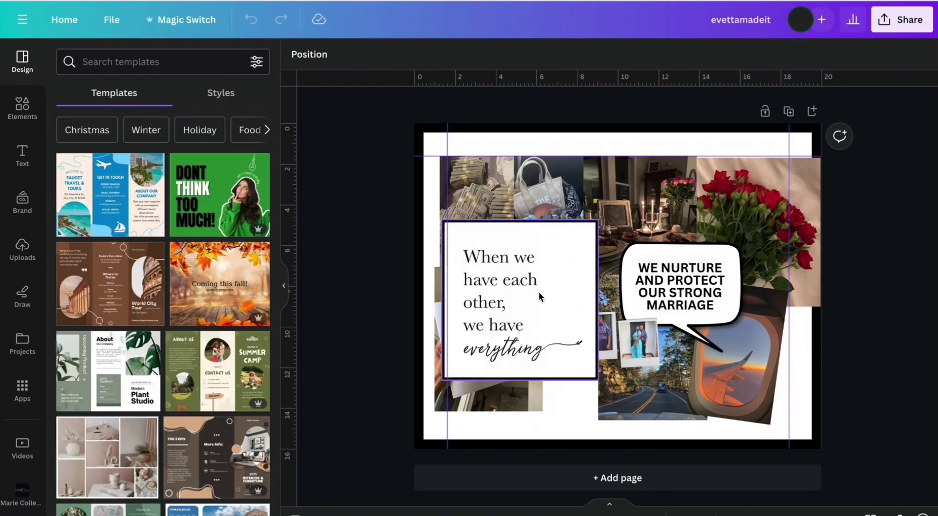
# Shrink the quote image to about 3.4 in wide and place it tilted by -9.5° below the family polaroid
pyautogui.moveTo(551, 297); pyautogui.dragTo(606, 296)
pyautogui.moveTo(499, 225); pyautogui.dragTo(578, 312)
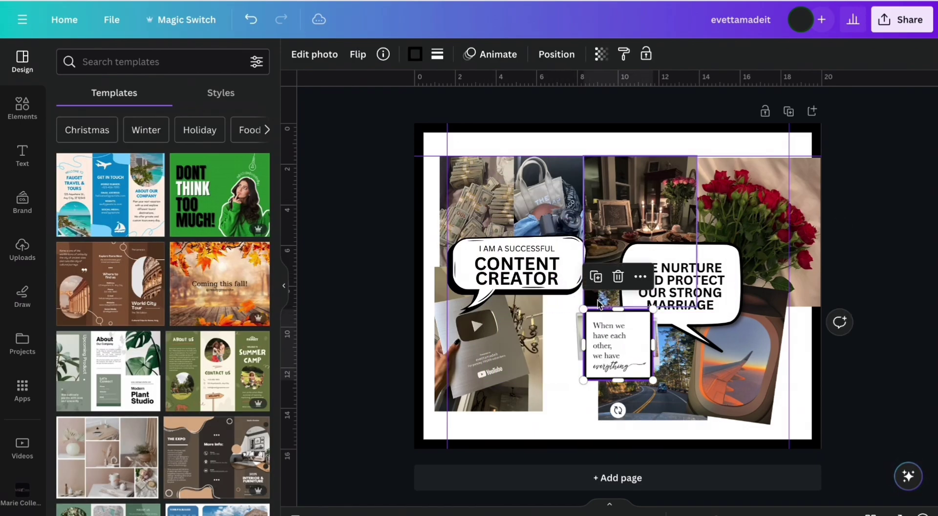
pyautogui.scroll(2, 580, 254)
pyautogui.scroll(3, 581, 254)
pyautogui.scroll(-3, 579, 250)
pyautogui.scroll(2, 576, 276)
pyautogui.moveTo(541, 404); pyautogui.dragTo(566, 399)
pyautogui.moveTo(543, 275); pyautogui.dragTo(456, 416)
pyautogui.scroll(-2, 456, 416)
# Send the quote image backward behind the polaroids and tuck its upper edge under the family polaroid at about X 6.35, Y 11.37 in
pyautogui.click(557, 54)
pyautogui.click(209, 90)
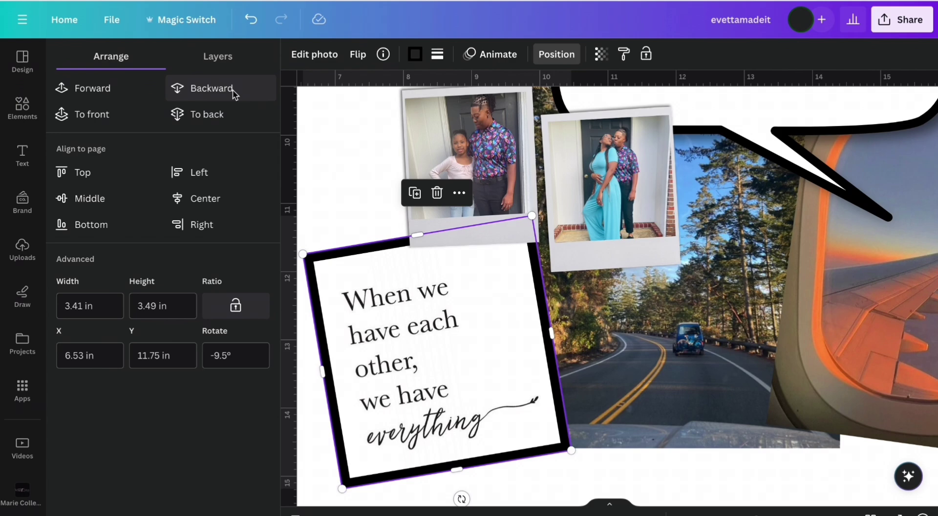
pyautogui.moveTo(430, 360); pyautogui.dragTo(420, 340)
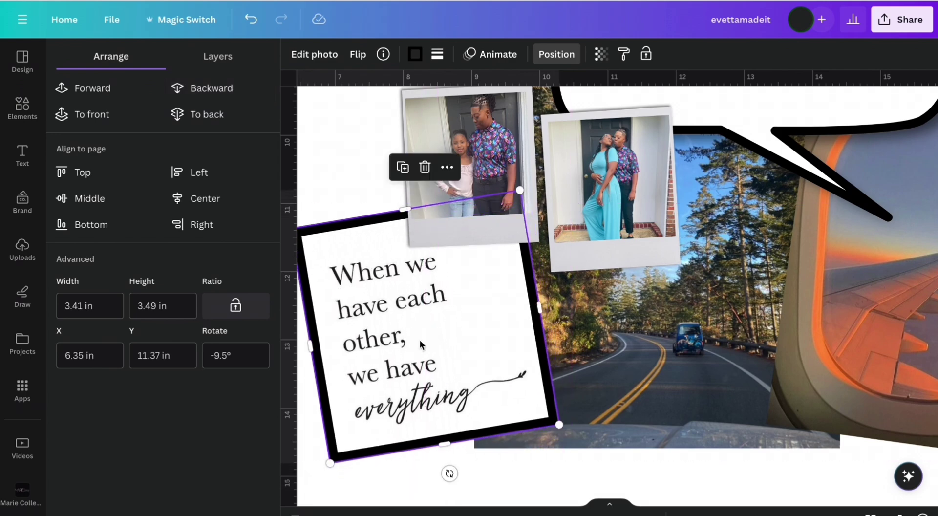
pyautogui.scroll(2, 421, 339)
# Search the elements for "tape", browse the photo results and add the crinkled pink tape to the page
pyautogui.click(29, 104)
pyautogui.write('tape')
pyautogui.press('Return')
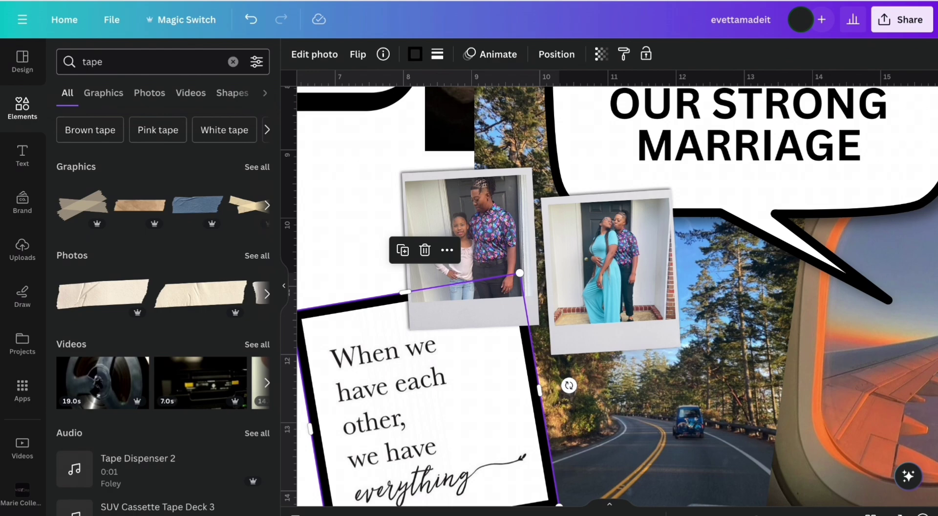
pyautogui.click(259, 256)
pyautogui.scroll(-6, 202, 276)
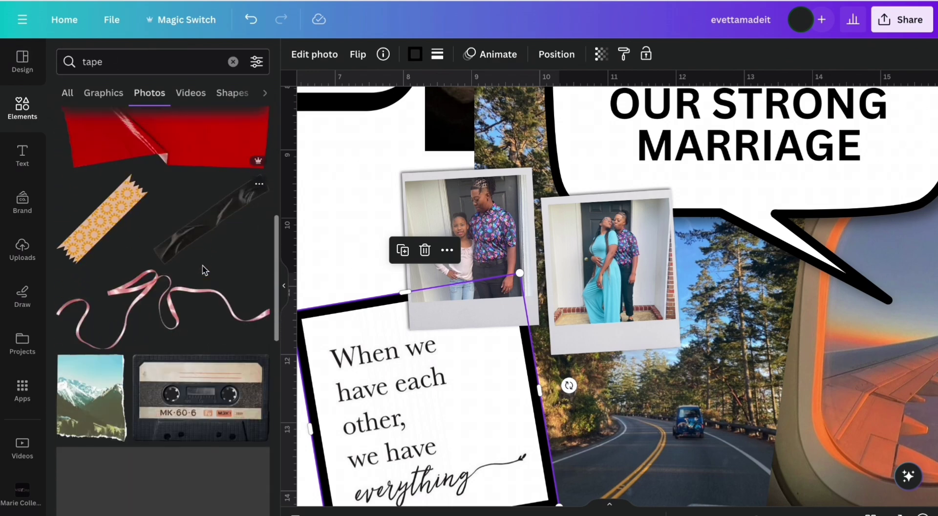
pyautogui.scroll(-5, 203, 272)
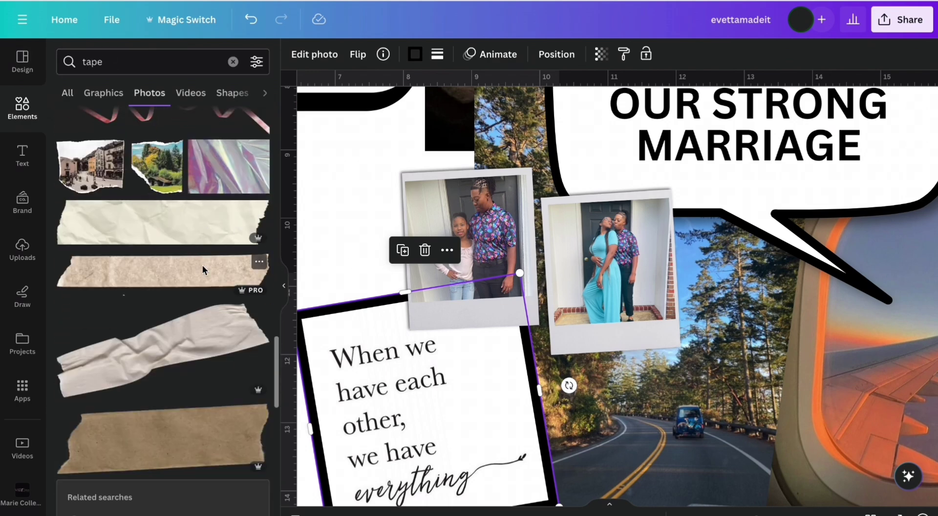
pyautogui.scroll(-3, 203, 266)
pyautogui.scroll(-2, 202, 266)
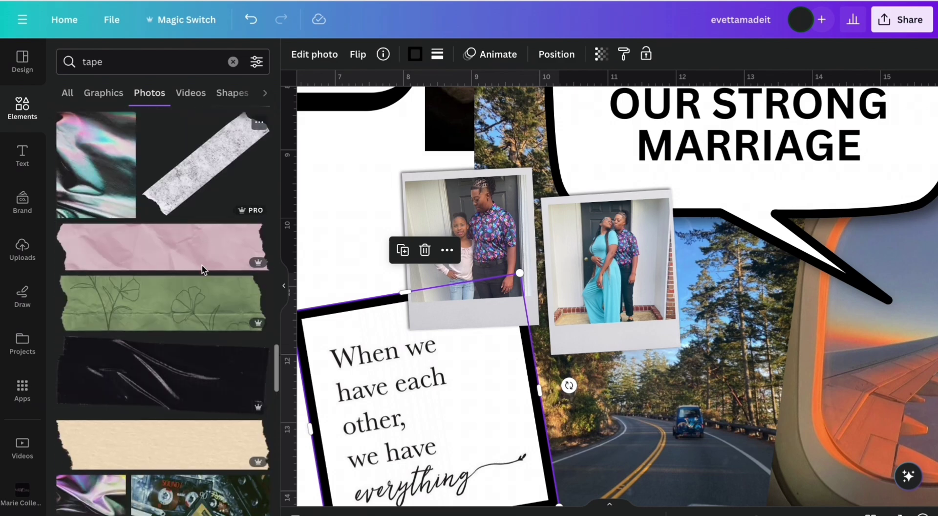
pyautogui.click(202, 269)
# Browse further tape photos and try the black crinkled tape on the page
pyautogui.scroll(-10, 151, 386)
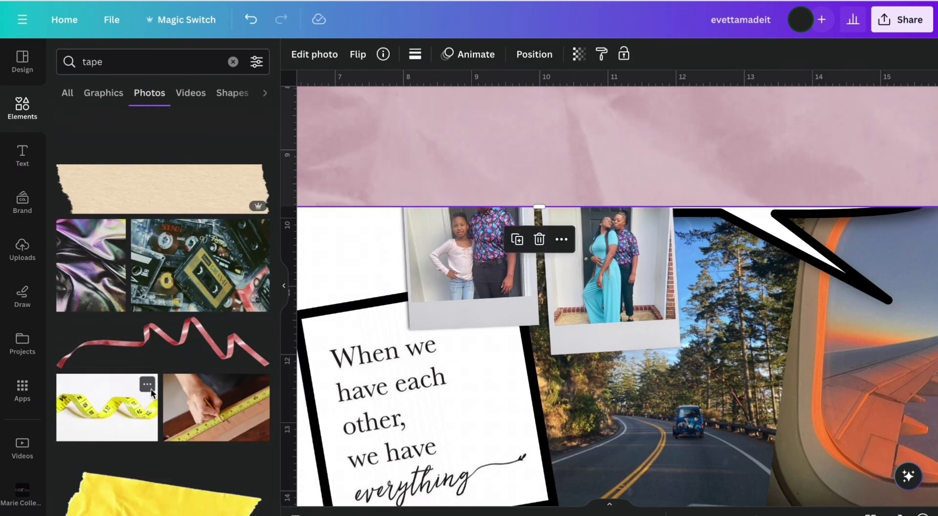
pyautogui.scroll(-10, 151, 388)
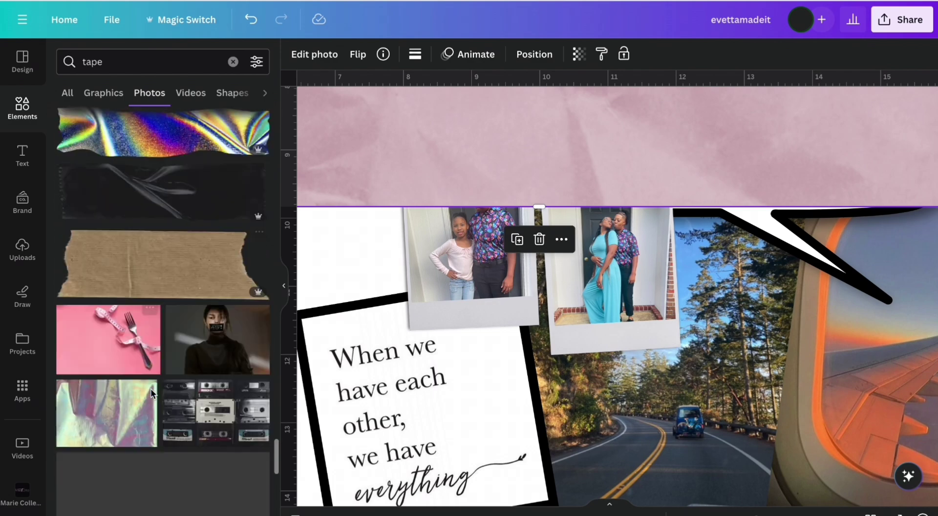
pyautogui.scroll(2, 151, 389)
pyautogui.click(214, 186)
pyautogui.scroll(-2, 491, 253)
pyautogui.press('Delete')
# Try moving the pink tape onto the couple's polaroid, and undo its drop into the photo frame
pyautogui.scroll(-2, 491, 253)
pyautogui.click(834, 315)
pyautogui.moveTo(842, 322); pyautogui.dragTo(841, 321)
pyautogui.hotkey('ctrl', 'z')
pyautogui.moveTo(398, 325); pyautogui.dragTo(621, 330)
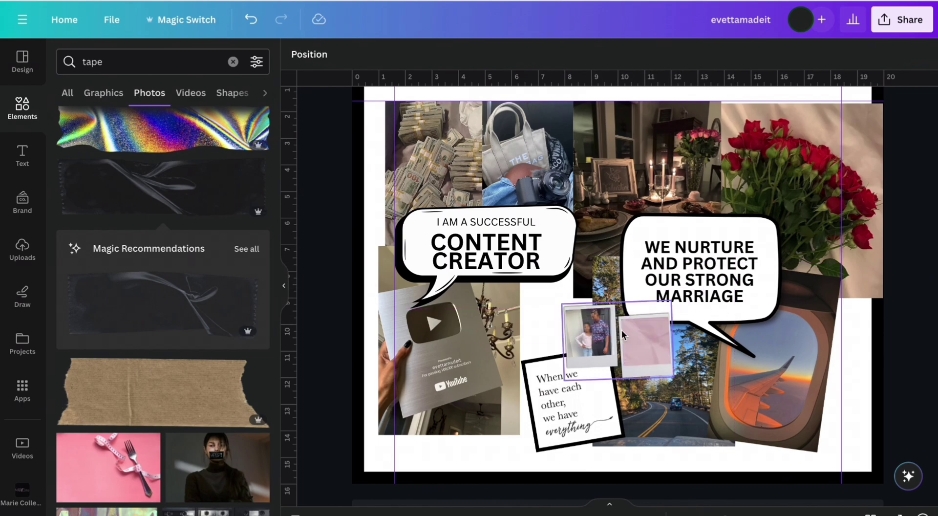
pyautogui.hotkey('ctrl', 'z')
# Shrink the pink tape to a small strip and place it tilted across the family polaroid's upper-left corner
pyautogui.scroll(-3, 621, 330)
pyautogui.scroll(5, 621, 330)
pyautogui.click(831, 191)
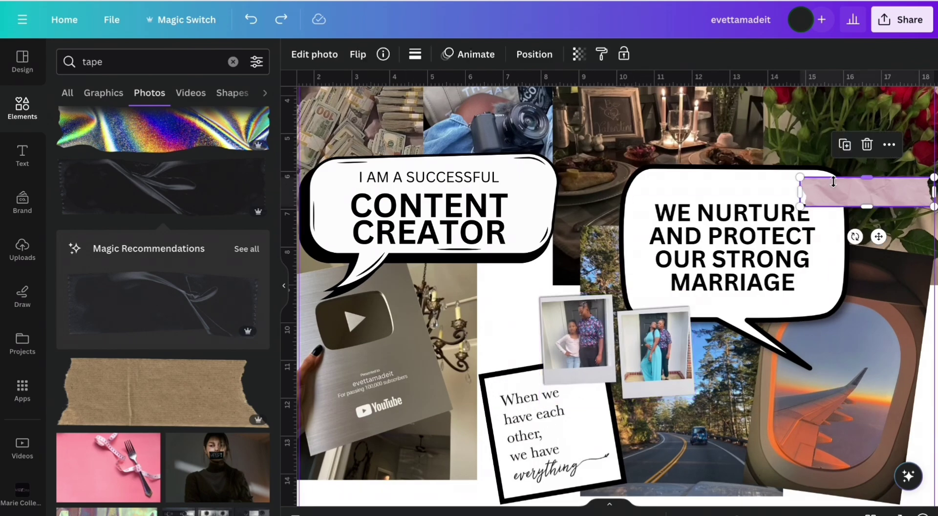
pyautogui.moveTo(802, 177); pyautogui.dragTo(866, 191)
pyautogui.moveTo(913, 238); pyautogui.dragTo(595, 330)
pyautogui.scroll(3, 575, 358)
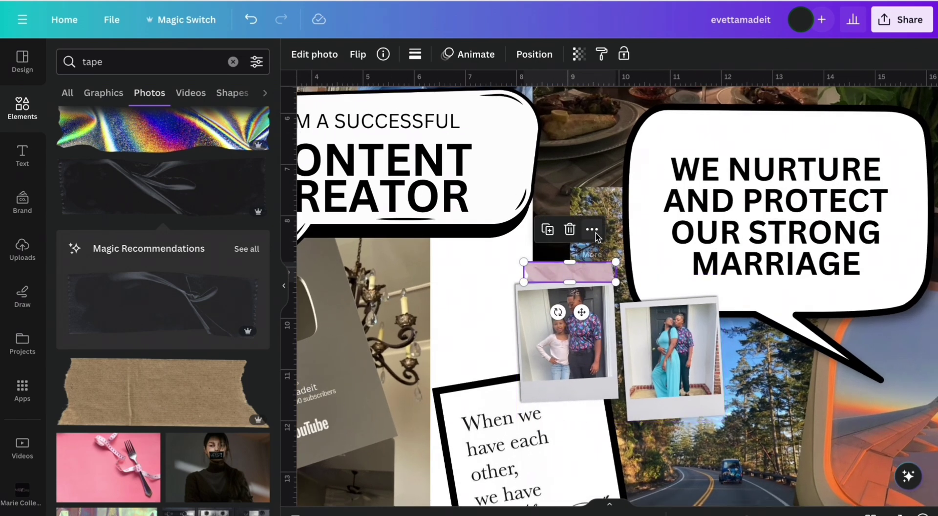
pyautogui.moveTo(558, 312); pyautogui.dragTo(601, 337)
pyautogui.moveTo(595, 272); pyautogui.dragTo(538, 278)
# Place a copy of the pink tape across the upper edge of the couple's polaroid, angled to match the frame
pyautogui.moveTo(541, 320); pyautogui.dragTo(686, 338)
pyautogui.hotkey('ctrl', 'd')
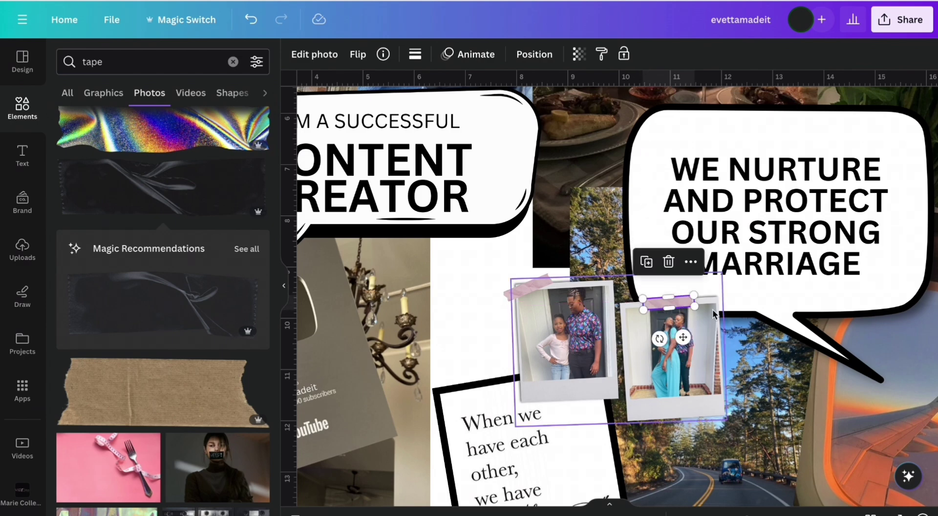
pyautogui.scroll(8, 714, 315)
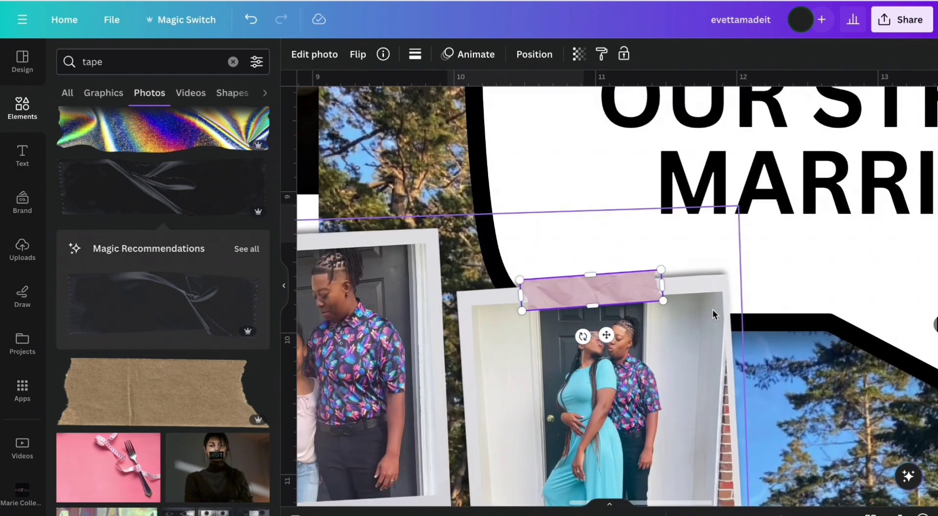
pyautogui.moveTo(607, 285); pyautogui.dragTo(606, 282)
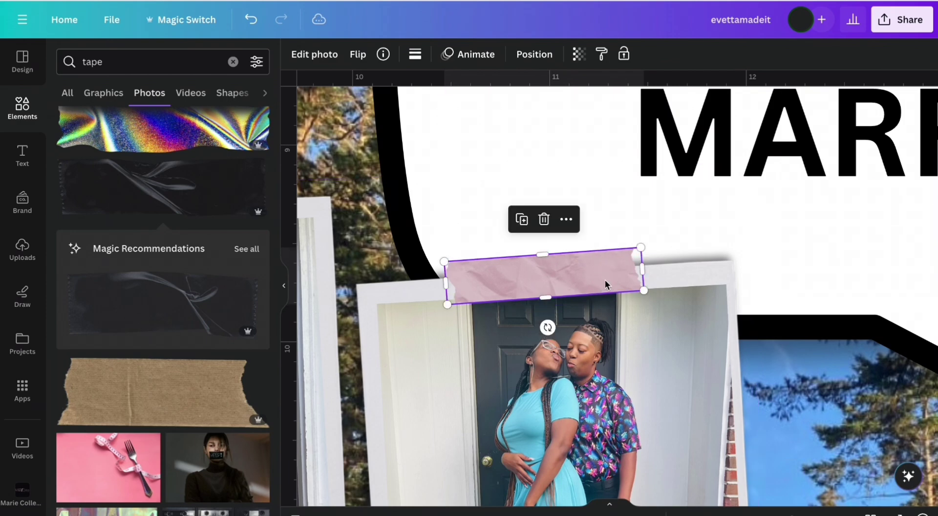
pyautogui.scroll(-5, 557, 228)
pyautogui.scroll(-3, 557, 227)
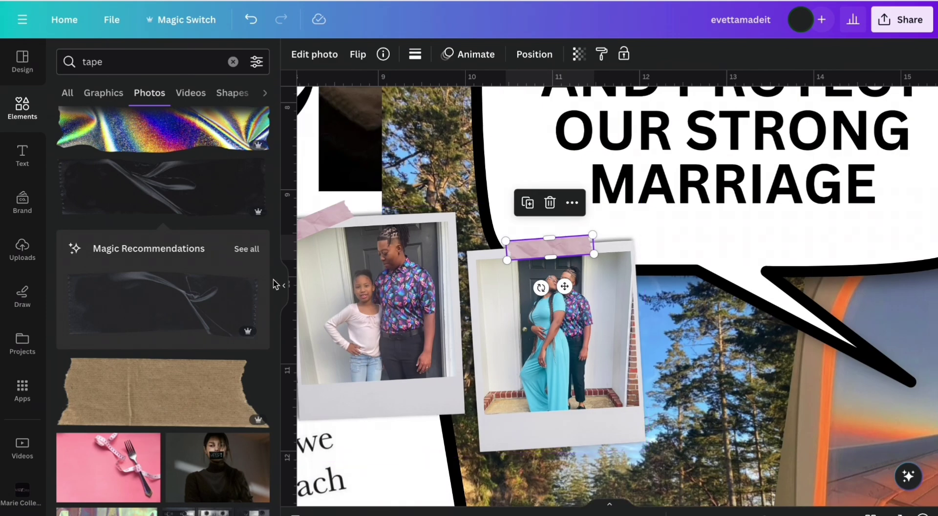
# Hide the search results and examine the taped polaroids and the overall collage layout
pyautogui.click(284, 286)
pyautogui.scroll(-5, 313, 290)
pyautogui.scroll(-2, 365, 283)
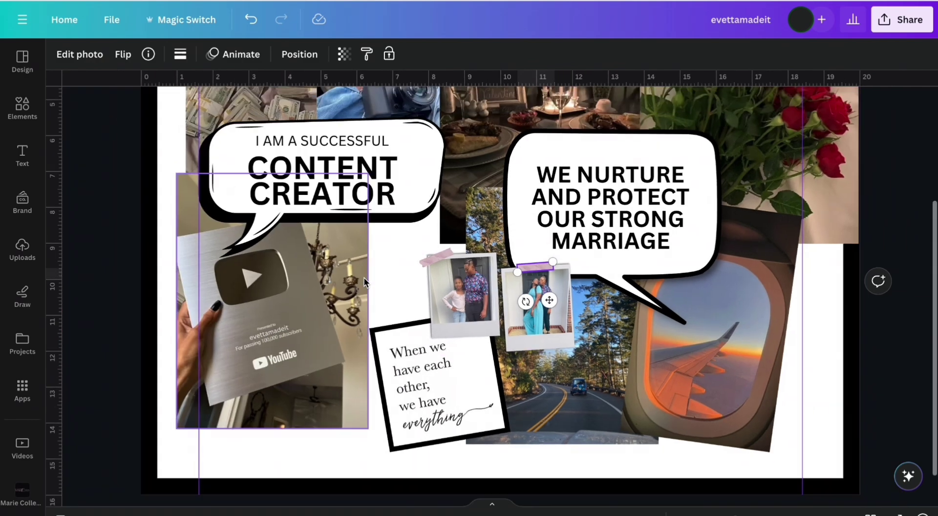
pyautogui.scroll(6, 365, 282)
pyautogui.click(562, 312)
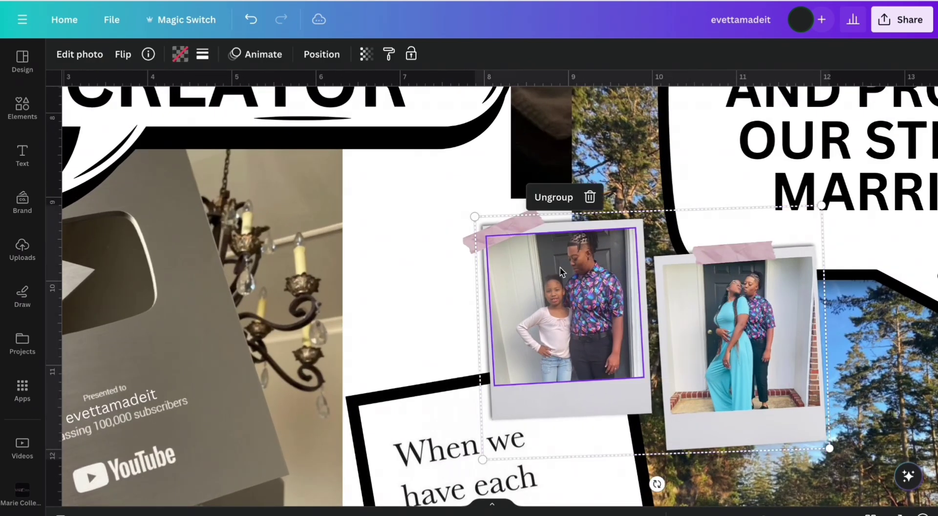
pyautogui.scroll(-5, 560, 269)
pyautogui.scroll(2, 560, 266)
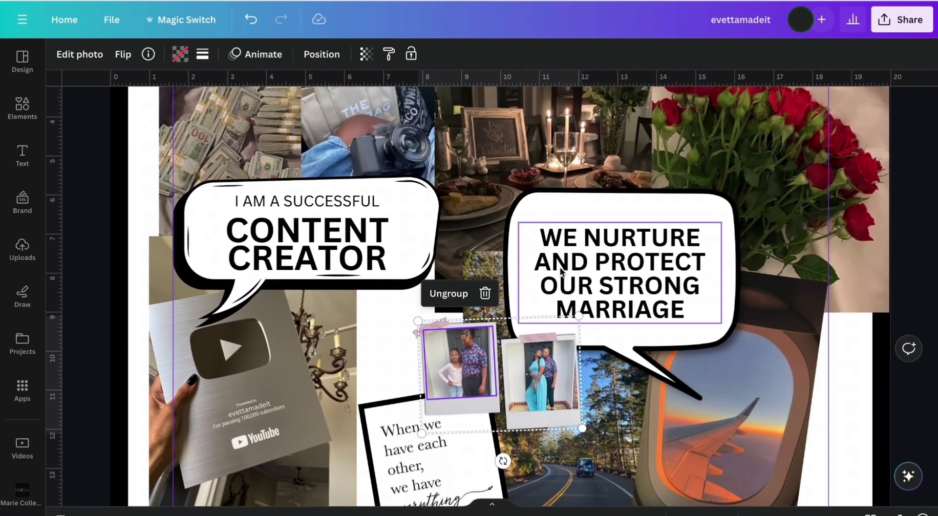
pyautogui.scroll(-2, 432, 339)
pyautogui.click(430, 334)
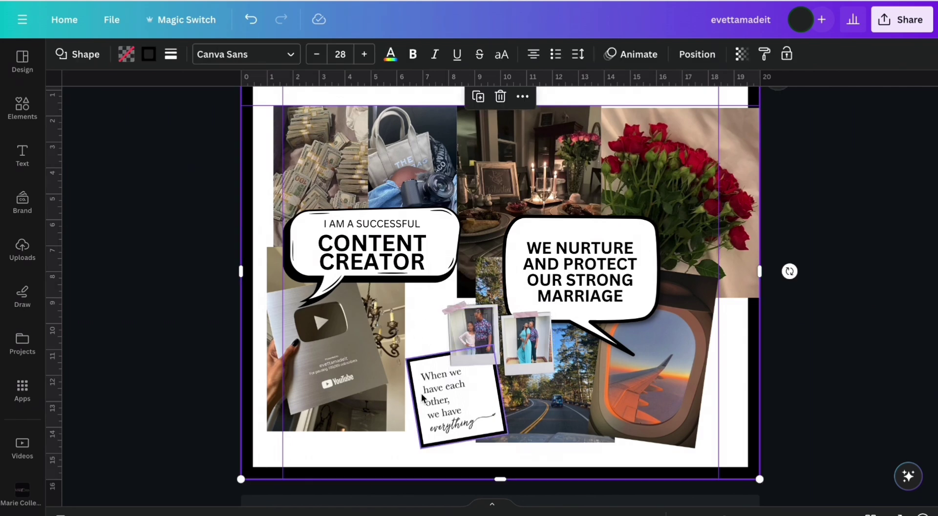
pyautogui.click(444, 418)
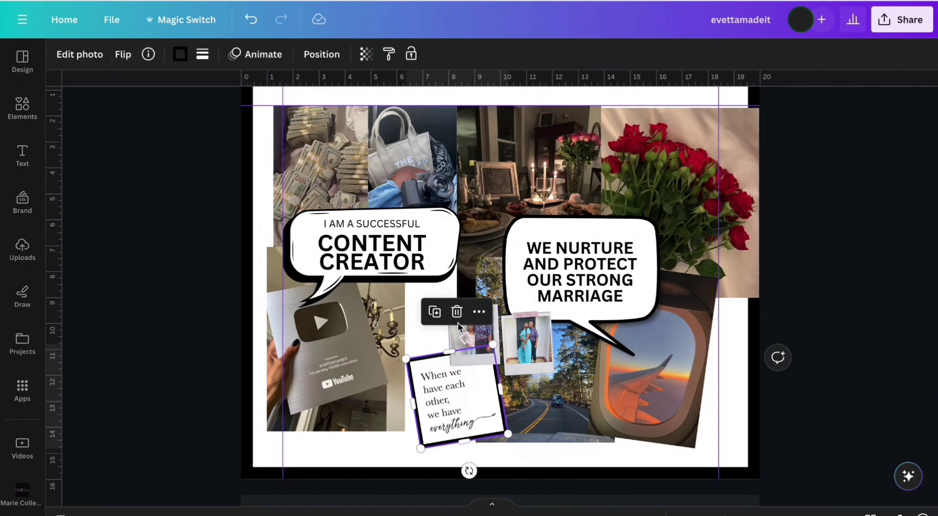
# Insert a square at the collage's centre with a white fill and a solid black border of weight 15
pyautogui.press('r')
pyautogui.click(126, 53)
pyautogui.click(218, 133)
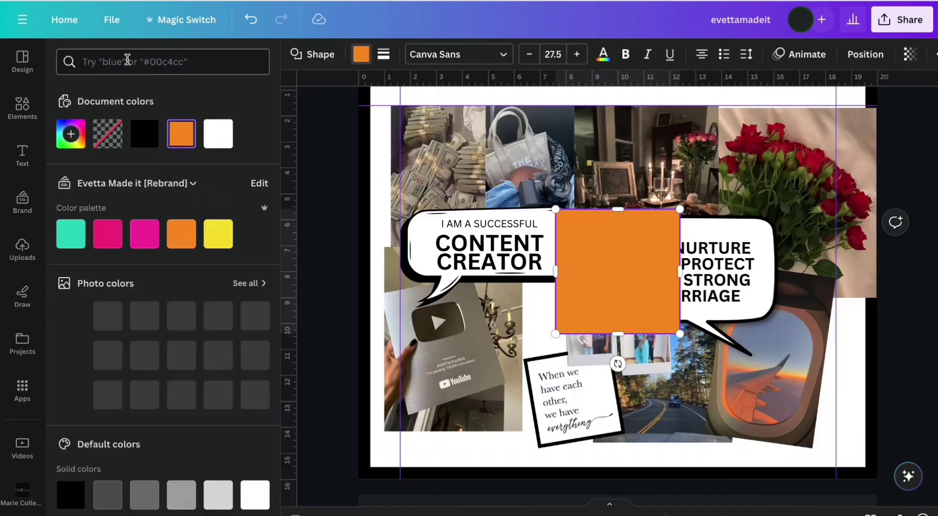
pyautogui.click(384, 54)
pyautogui.click(443, 92)
pyautogui.moveTo(391, 138); pyautogui.dragTo(415, 146)
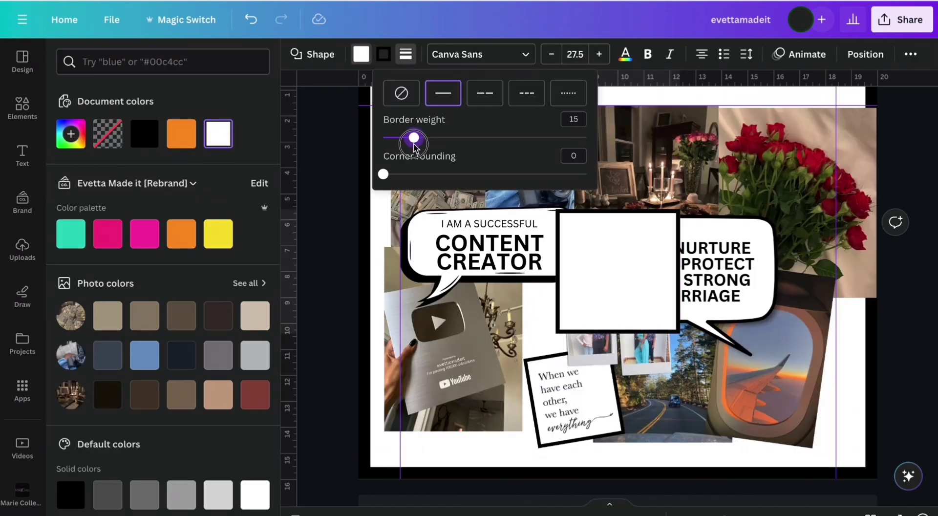
pyautogui.click(623, 258)
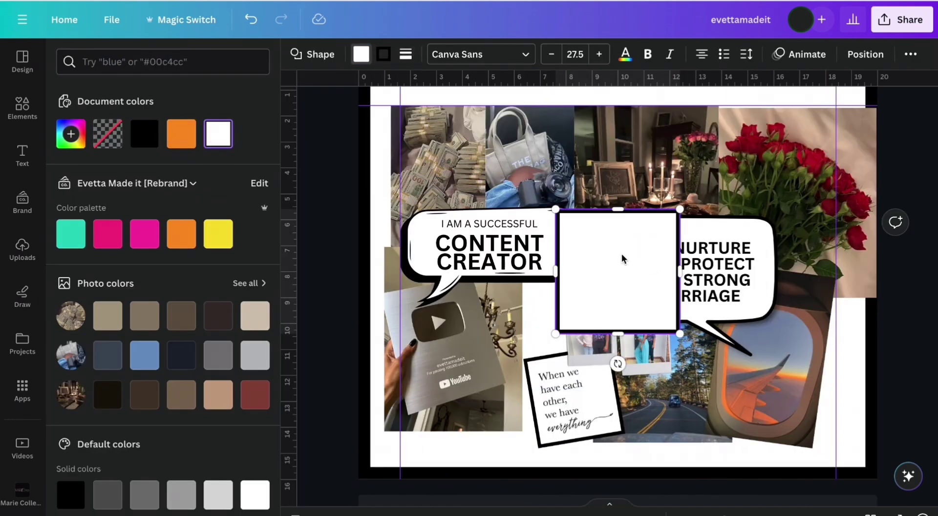
# Enter "Be productive. not busy." on two lines in the white square and format it as bold, centred uppercase
pyautogui.doubleClick(598, 288)
pyautogui.write('tive')
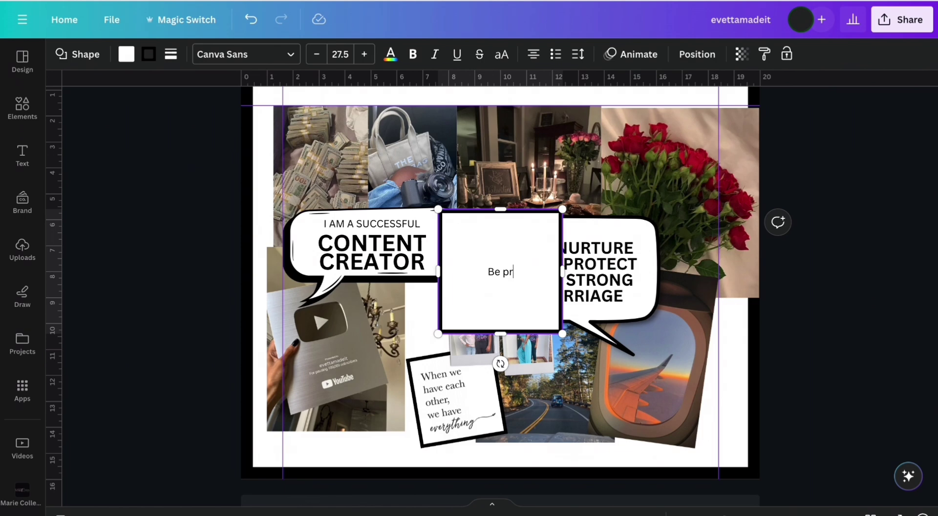
pyautogui.write(' not busy.')
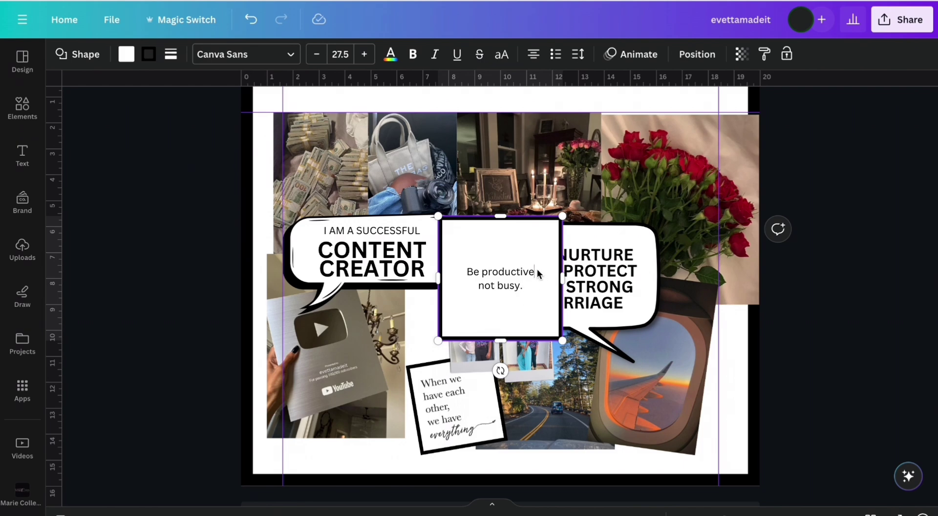
pyautogui.moveTo(536, 299); pyautogui.dragTo(451, 267)
pyautogui.hotkey('ctrl', 'shift', 'k')
pyautogui.hotkey('ctrl', 'b')
pyautogui.hotkey('ctrl', 'shift', 'l')
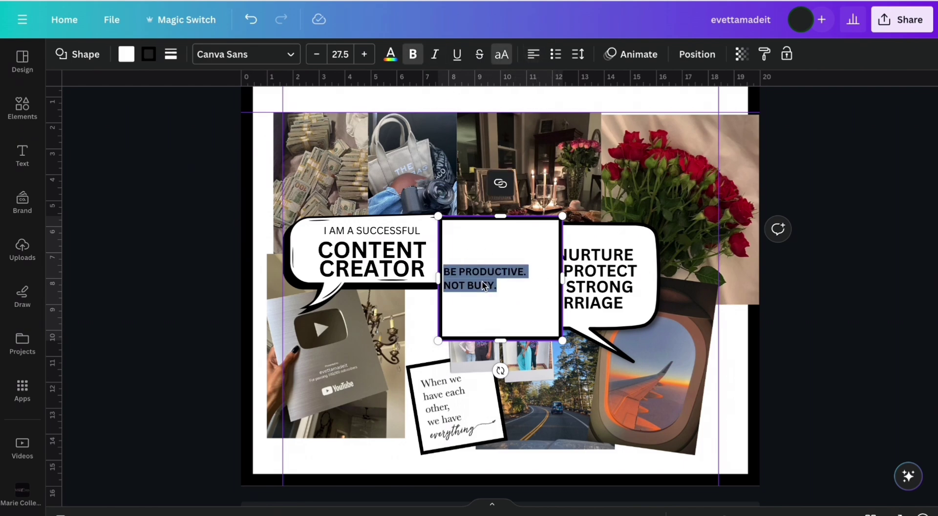
pyautogui.click(533, 54)
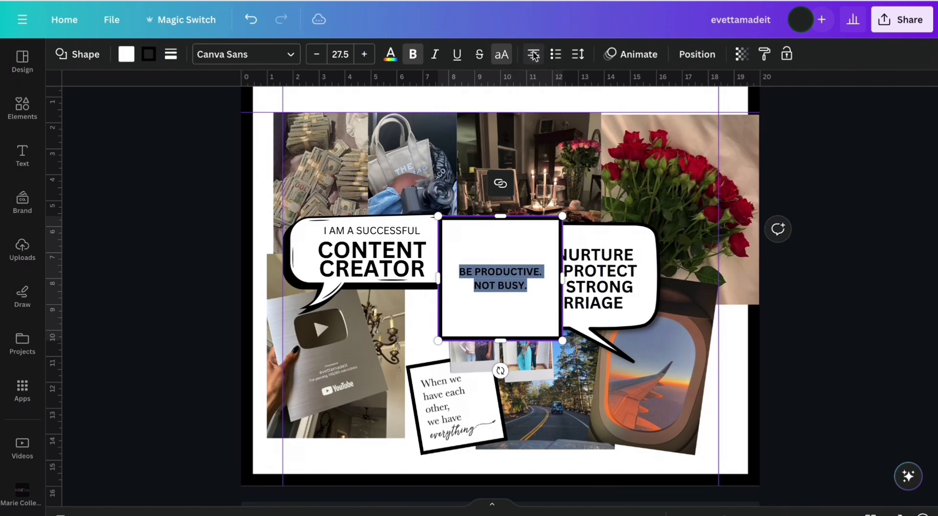
# Shrink the text square to about 4 in, tilt it slightly clockwise and place it between the YouTube plaque and the family polaroid
pyautogui.moveTo(564, 341); pyautogui.dragTo(546, 317)
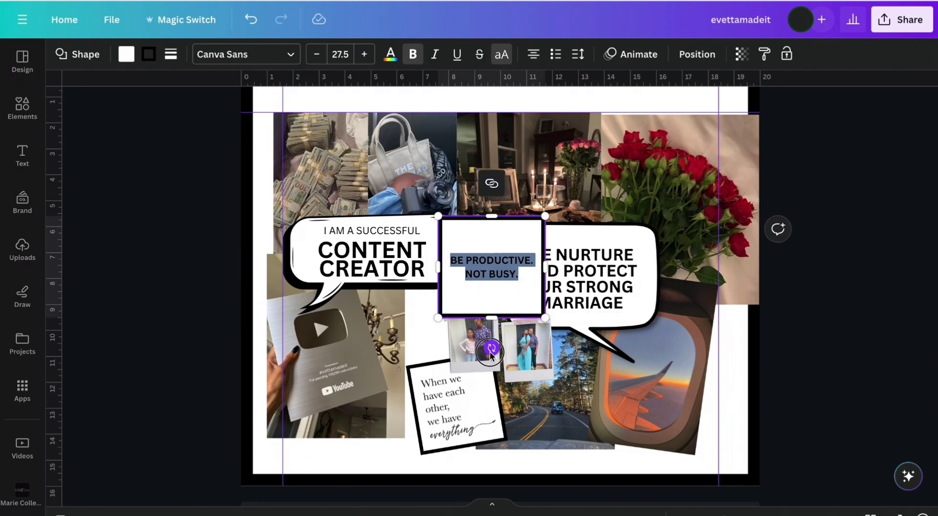
pyautogui.moveTo(497, 346); pyautogui.dragTo(487, 352)
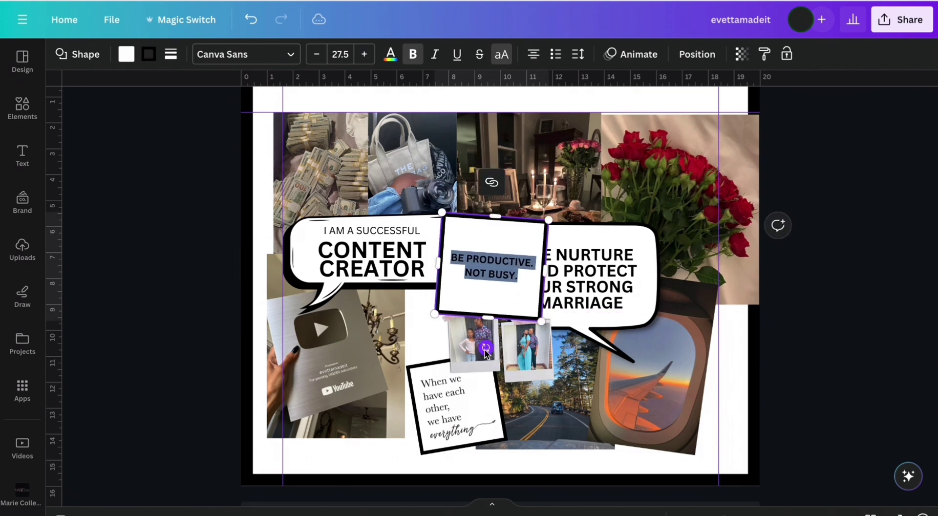
pyautogui.click(430, 330)
pyautogui.moveTo(491, 298); pyautogui.dragTo(397, 371)
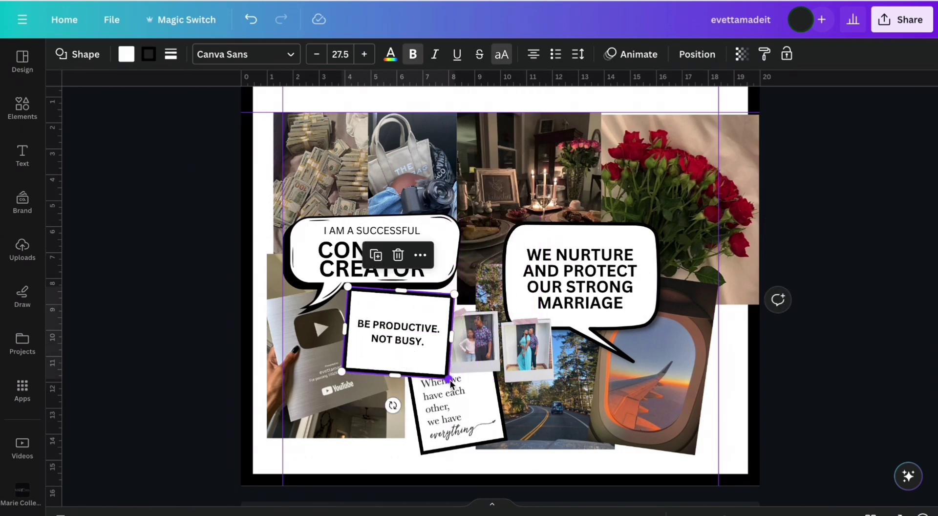
# Move the "BE PRODUCTIVE. NOT BUSY." text out of the square into a separate text box, enlarged to size 35.2
pyautogui.click(423, 352)
pyautogui.hotkey('ctrl', 'a')
pyautogui.hotkey('ctrl', 'c')
pyautogui.press('BackSpace')
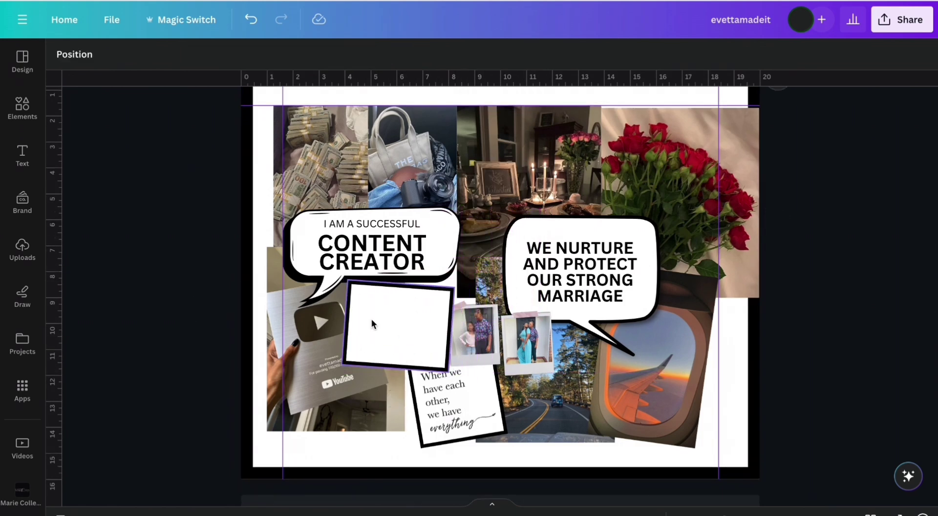
pyautogui.press('t')
pyautogui.moveTo(509, 306); pyautogui.dragTo(411, 363)
pyautogui.hotkey('ctrl', 'v')
pyautogui.moveTo(380, 323); pyautogui.dragTo(311, 302)
# Set the text's line spacing to 0.7 and fit it inside the tilted white square at size 29.6
pyautogui.click(436, 54)
pyautogui.click(489, 142)
pyautogui.moveTo(489, 146); pyautogui.dragTo(452, 148)
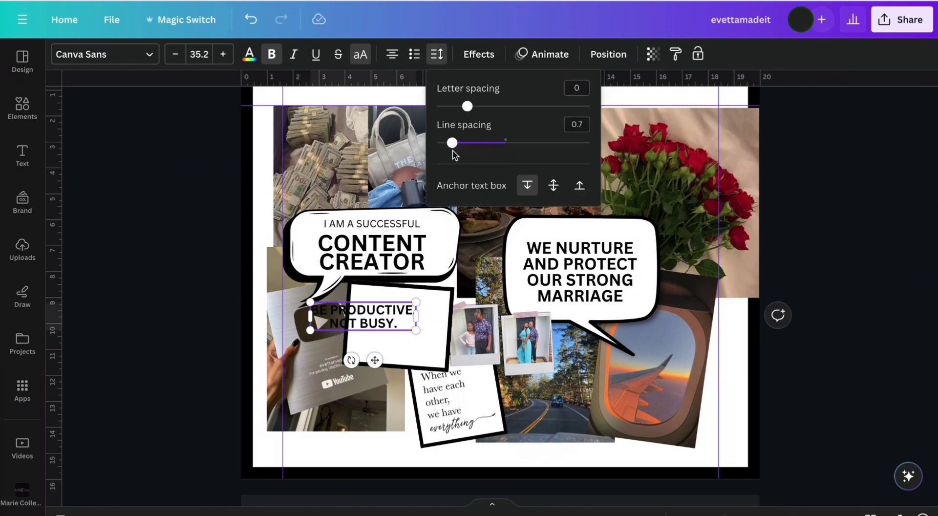
pyautogui.moveTo(383, 359); pyautogui.dragTo(414, 368)
pyautogui.moveTo(342, 311); pyautogui.dragTo(359, 317)
pyautogui.scroll(5, 355, 320)
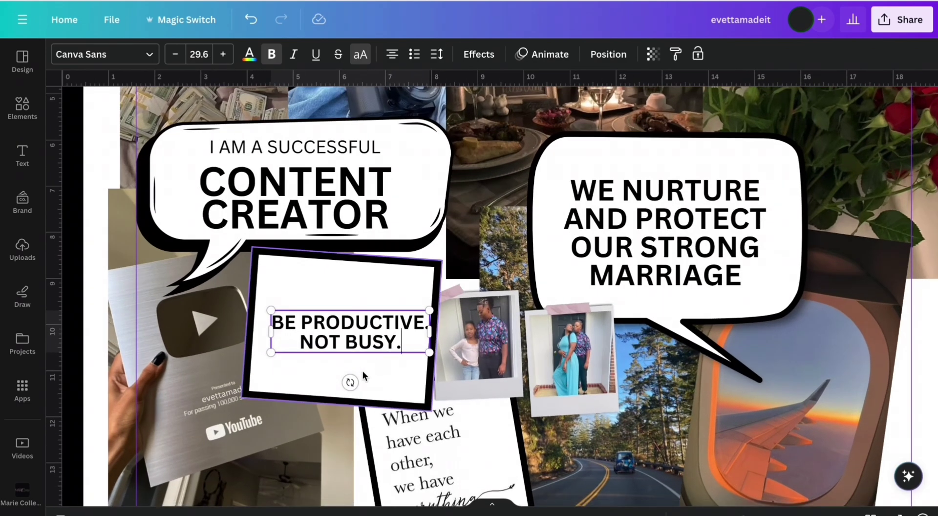
# Tilt the "BE PRODUCTIVE. NOT BUSY." text to match its white square and group the two together
pyautogui.click(363, 371)
pyautogui.click(749, 54)
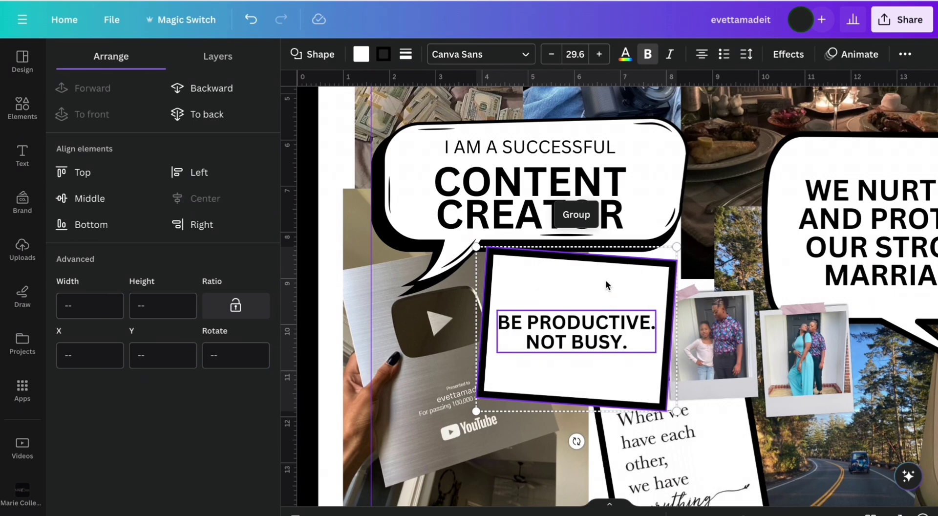
pyautogui.hotkey('ctrl', 'g')
pyautogui.click(620, 353)
pyautogui.moveTo(577, 372)
pyautogui.mouseDown()
pyautogui.moveTo(573, 385)
pyautogui.moveTo(577, 356)
pyautogui.mouseUp()
pyautogui.scroll(3, 572, 382)
pyautogui.keyDown('shift'); pyautogui.click(620, 136); pyautogui.keyUp('shift')
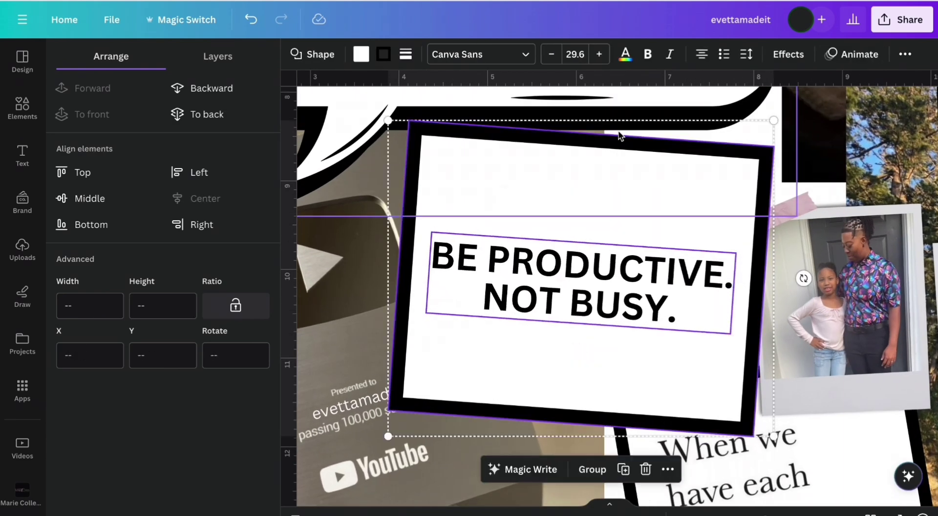
pyautogui.hotkey('ctrl', 'g')
# Shrink the grouped "BE PRODUCTIVE. NOT BUSY." square to about 3 in wide and place it over the YouTube plaque photo's lower-left corner
pyautogui.scroll(-3, 630, 159)
pyautogui.click(557, 256)
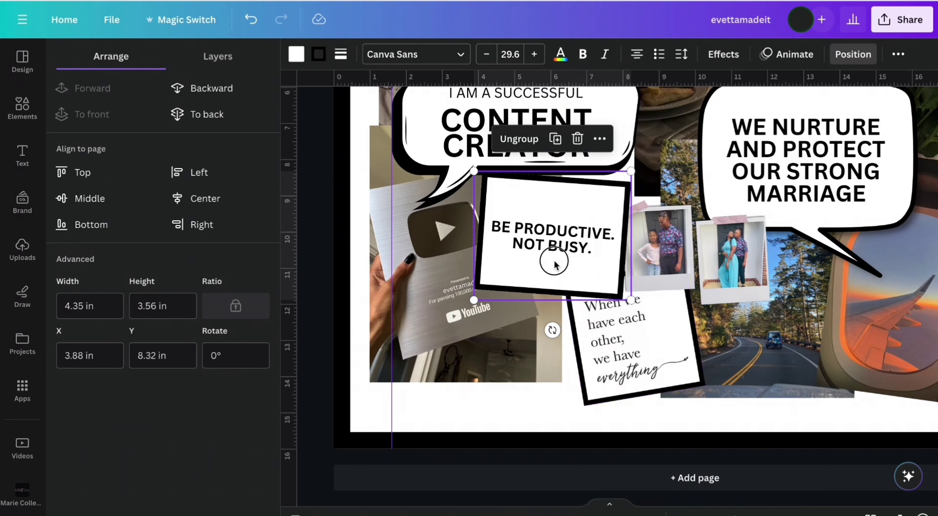
pyautogui.moveTo(558, 255); pyautogui.dragTo(474, 361)
pyautogui.moveTo(544, 406); pyautogui.dragTo(497, 369)
pyautogui.moveTo(445, 332); pyautogui.dragTo(446, 372)
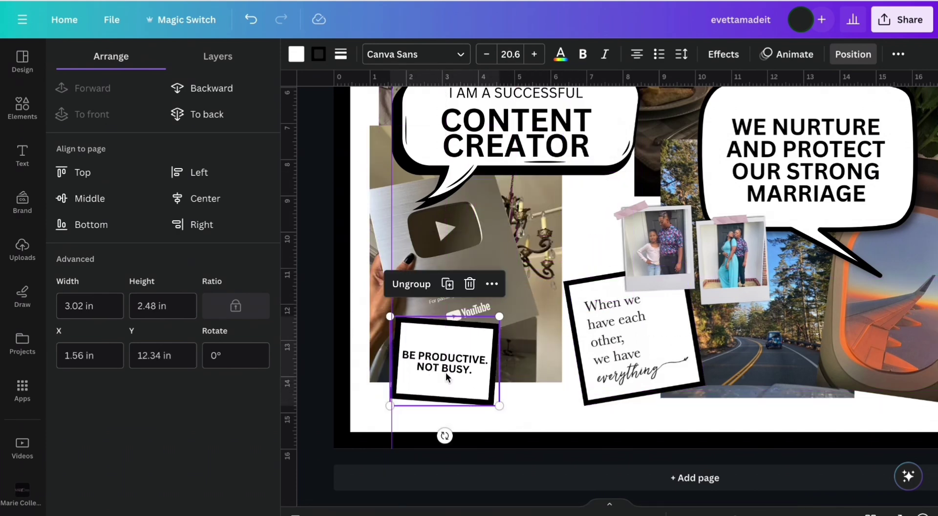
pyautogui.click(530, 313)
pyautogui.click(591, 257)
# Search the elements for "plane ticket" and add the graphic of a passport with red airline tickets
pyautogui.scroll(2, 591, 256)
pyautogui.hscroll(1, 569, 284)
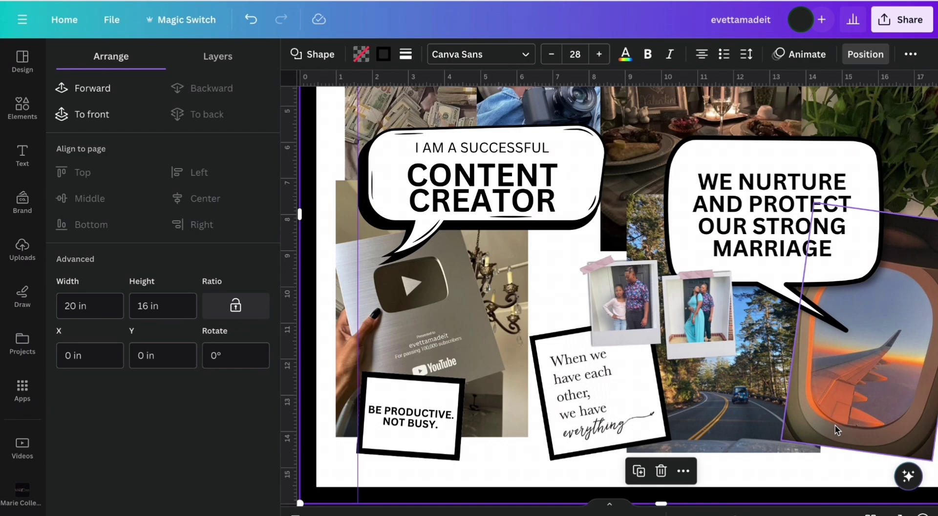
pyautogui.click(22, 107)
pyautogui.click(181, 59)
pyautogui.write('plane ticket')
pyautogui.press('Return')
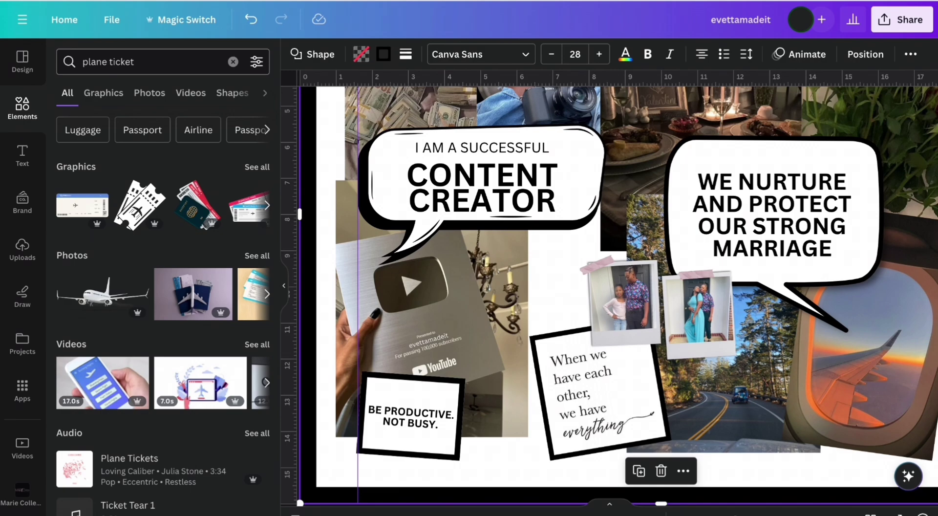
pyautogui.click(198, 207)
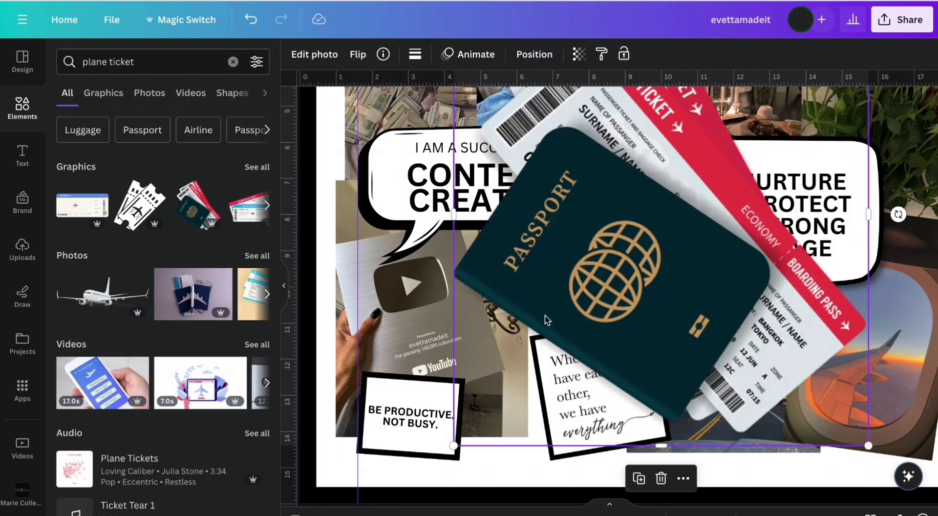
pyautogui.scroll(-4, 561, 336)
pyautogui.moveTo(561, 336); pyautogui.dragTo(646, 320)
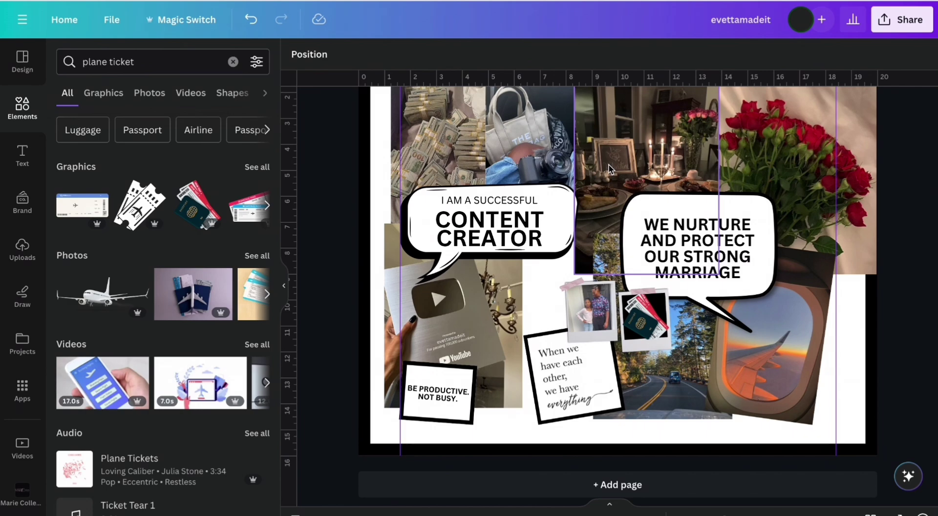
pyautogui.hotkey('ctrl', 'z')
# Shrink the passport and tickets graphic to about half size and place it over the board's right edge beside the airplane window photo
pyautogui.scroll(2, 585, 348)
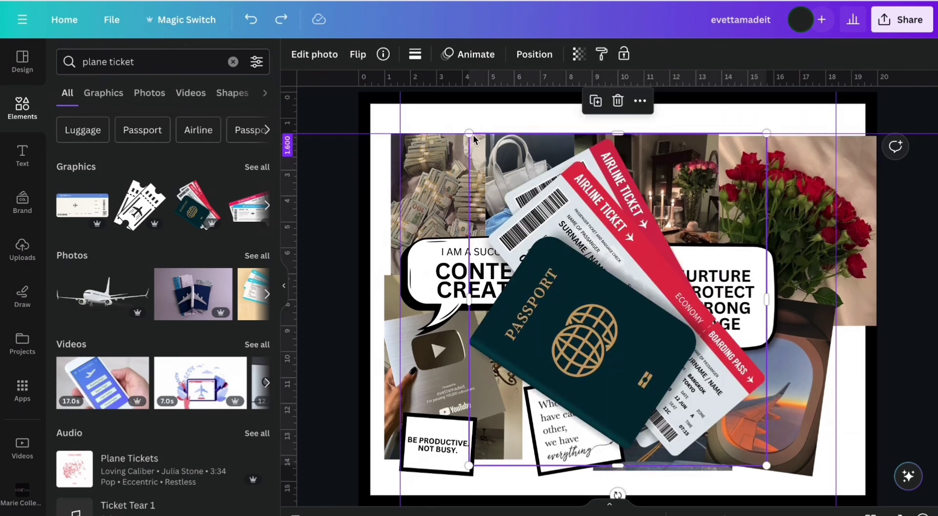
pyautogui.moveTo(469, 465); pyautogui.dragTo(615, 303)
pyautogui.moveTo(689, 220); pyautogui.dragTo(849, 370)
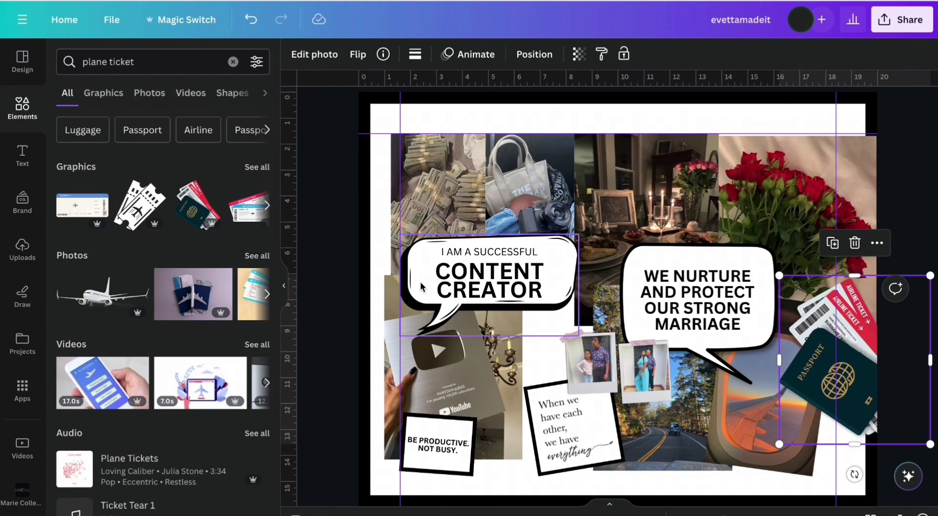
# Search the elements for "post it note" and add the photo of a white note with a red pushpin
pyautogui.click(233, 62)
pyautogui.write('post')
pyautogui.click(126, 170)
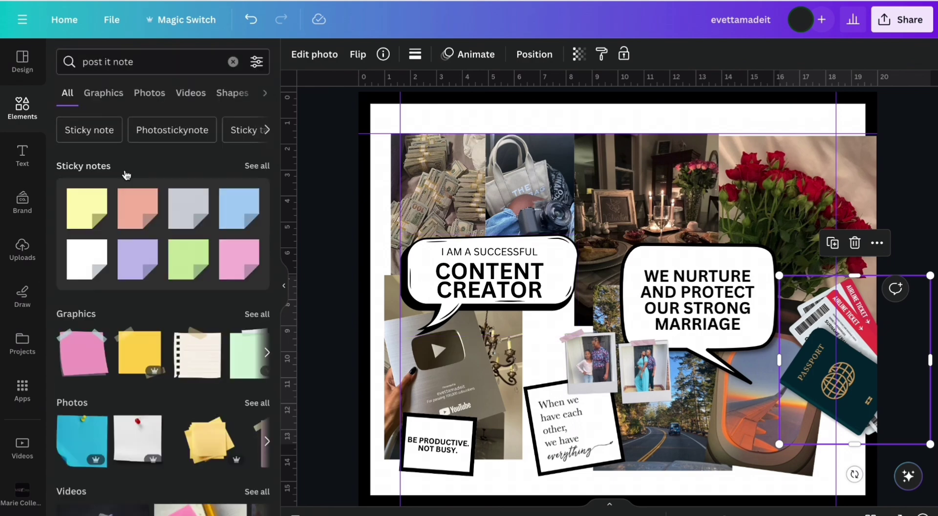
pyautogui.hscroll(5, 214, 351)
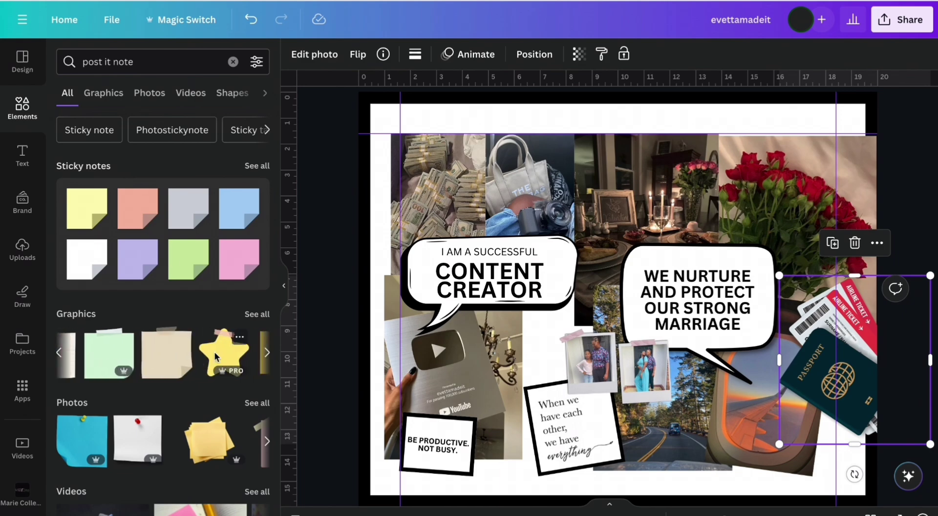
pyautogui.hscroll(2, 213, 358)
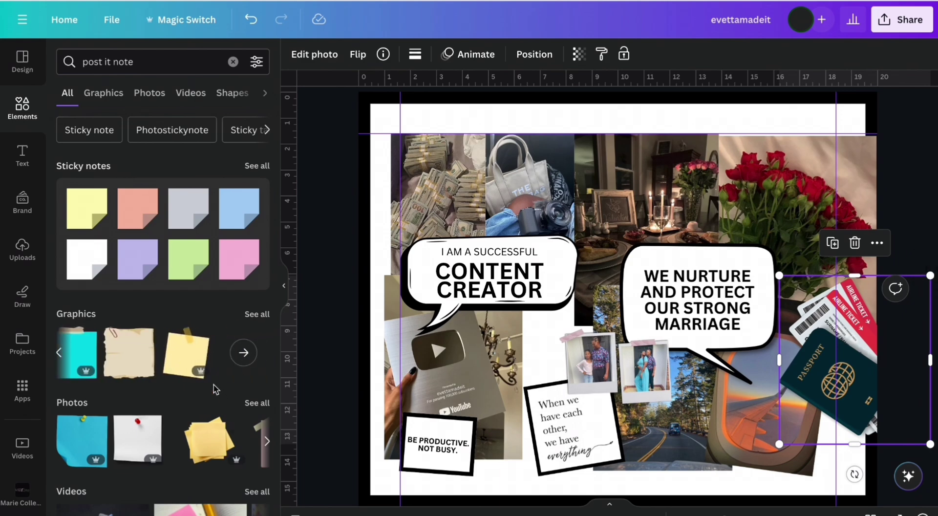
pyautogui.scroll(-1, 215, 386)
pyautogui.hscroll(5, 225, 401)
pyautogui.hscroll(4, 188, 406)
pyautogui.click(189, 404)
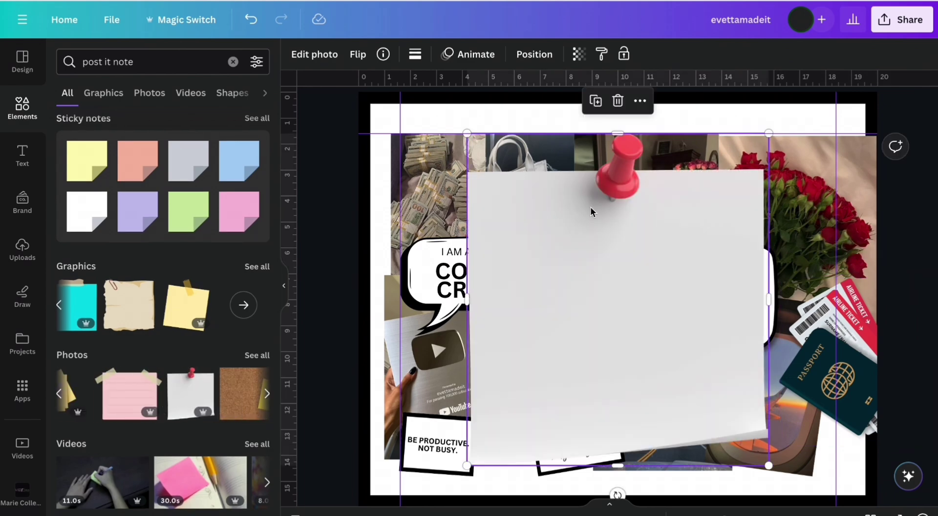
# Add the text "DO SOMETHING NICE FOR YOURSELF." on two lines over the pinned note and enlarge it to nearly the note's width
pyautogui.press('t')
pyautogui.click(604, 252)
pyautogui.press('t')
pyautogui.write('tso sq')
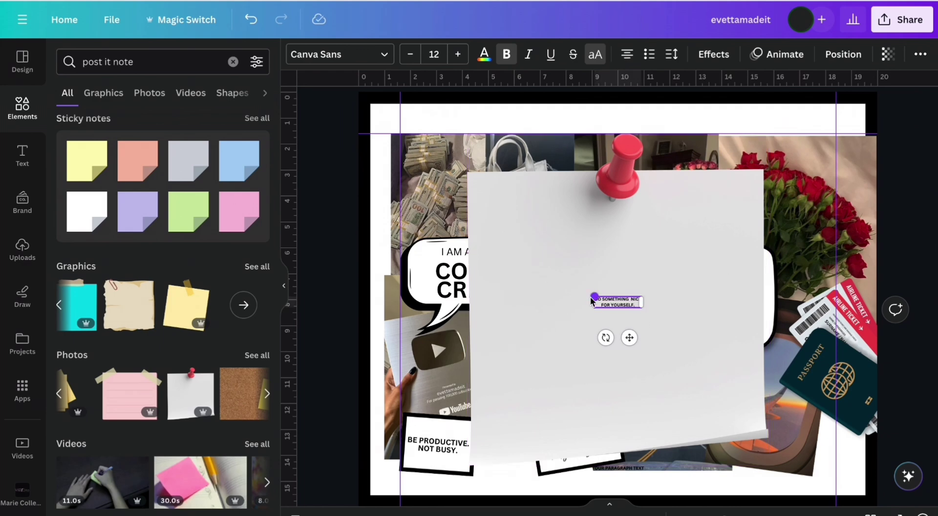
pyautogui.moveTo(594, 296); pyautogui.dragTo(470, 264)
pyautogui.moveTo(642, 307); pyautogui.dragTo(746, 363)
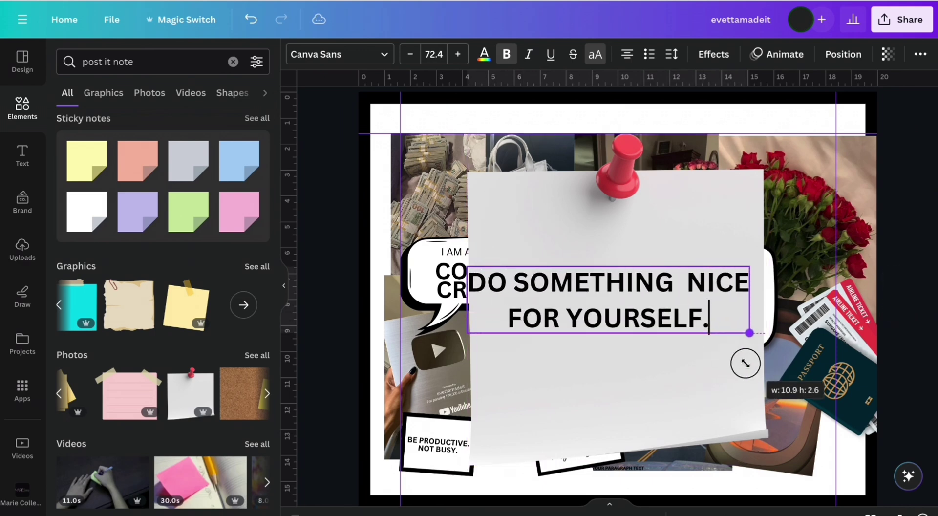
# Tighten the note text's line spacing, narrow its box so it wraps onto three lines, and enlarge it to size 72.2
pyautogui.click(677, 57)
pyautogui.moveTo(738, 143); pyautogui.dragTo(681, 143)
pyautogui.click(597, 233)
pyautogui.click(601, 294)
pyautogui.moveTo(465, 268); pyautogui.dragTo(516, 276)
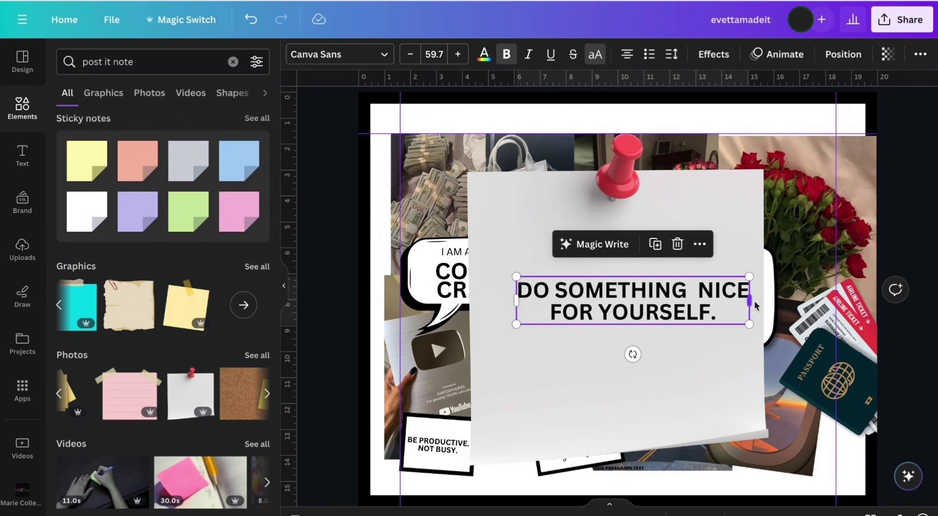
pyautogui.moveTo(739, 303); pyautogui.dragTo(686, 303)
pyautogui.click(672, 54)
pyautogui.moveTo(747, 143); pyautogui.dragTo(706, 143)
pyautogui.moveTo(683, 330); pyautogui.dragTo(743, 368)
# Change the note text to the handwriting font Coming Soon, enlarge it to size 84.7 and centre it on the note
pyautogui.click(340, 54)
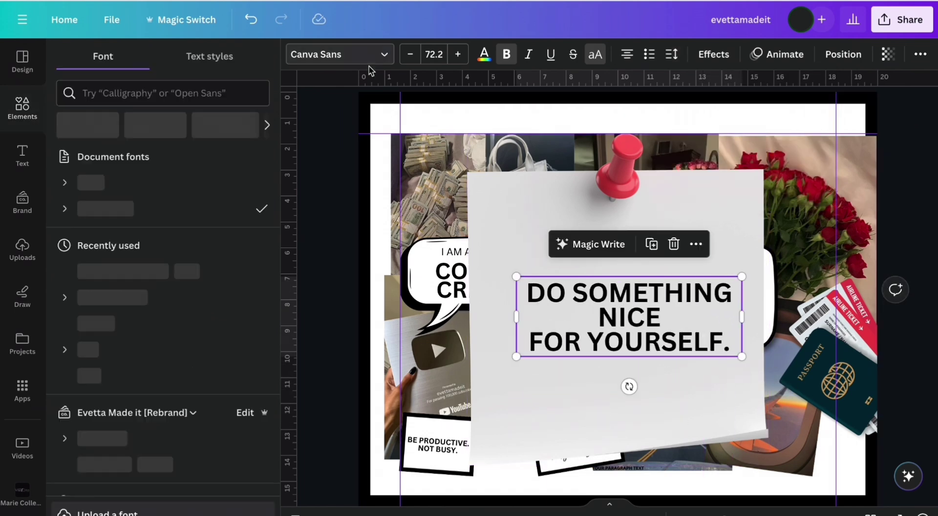
pyautogui.click(100, 126)
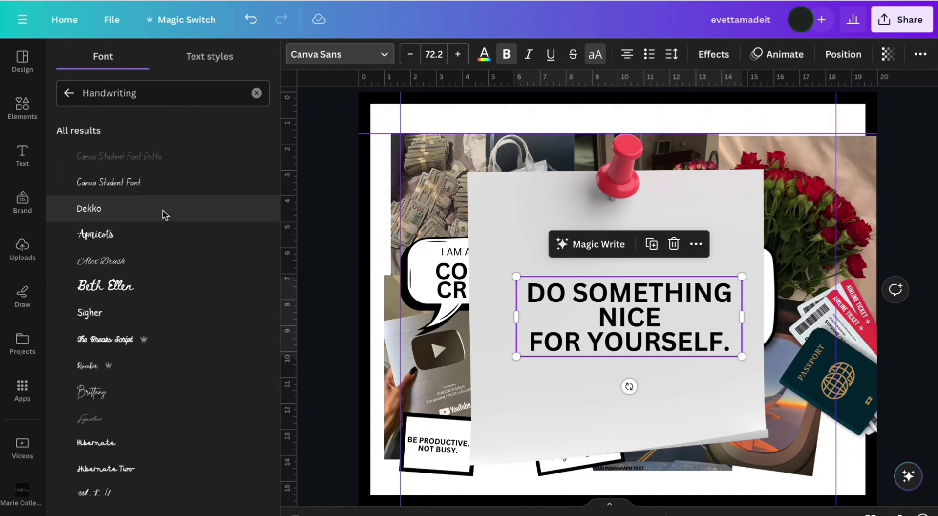
pyautogui.scroll(-1, 164, 212)
pyautogui.scroll(-7, 156, 299)
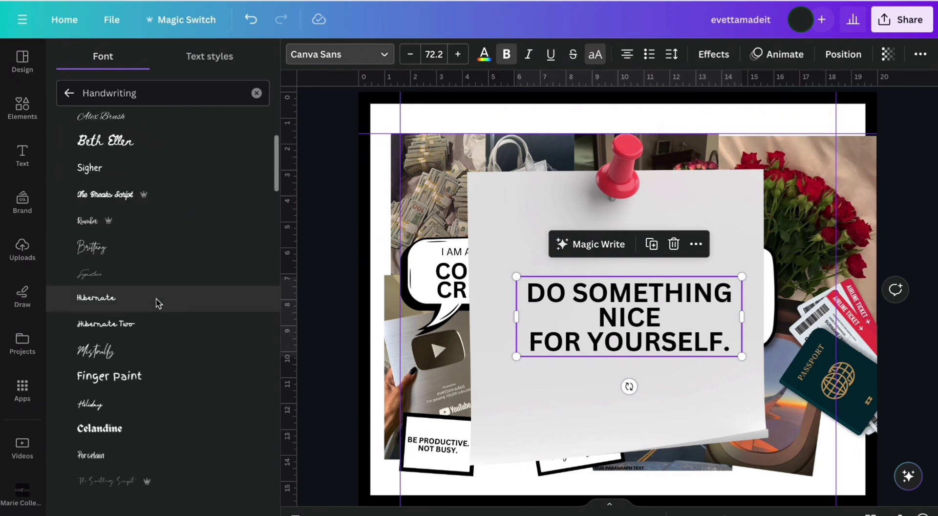
pyautogui.scroll(-10, 156, 299)
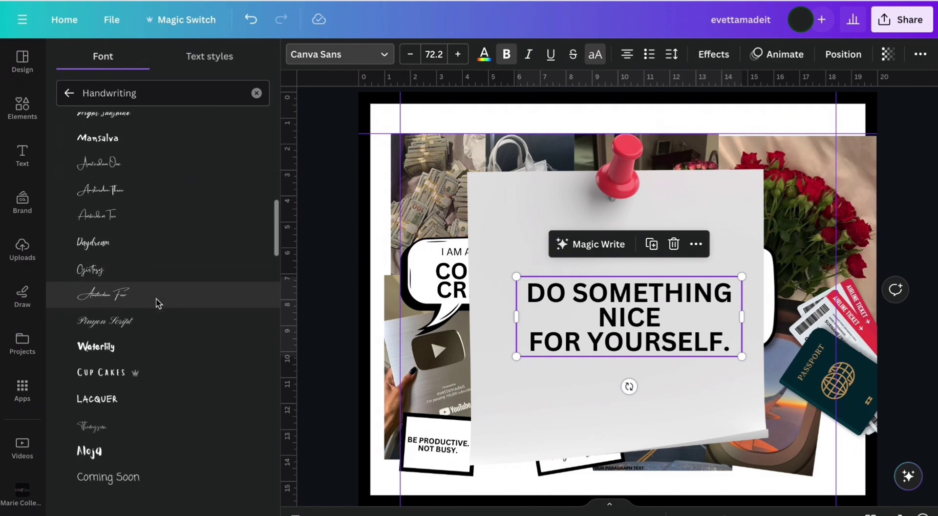
pyautogui.click(141, 130)
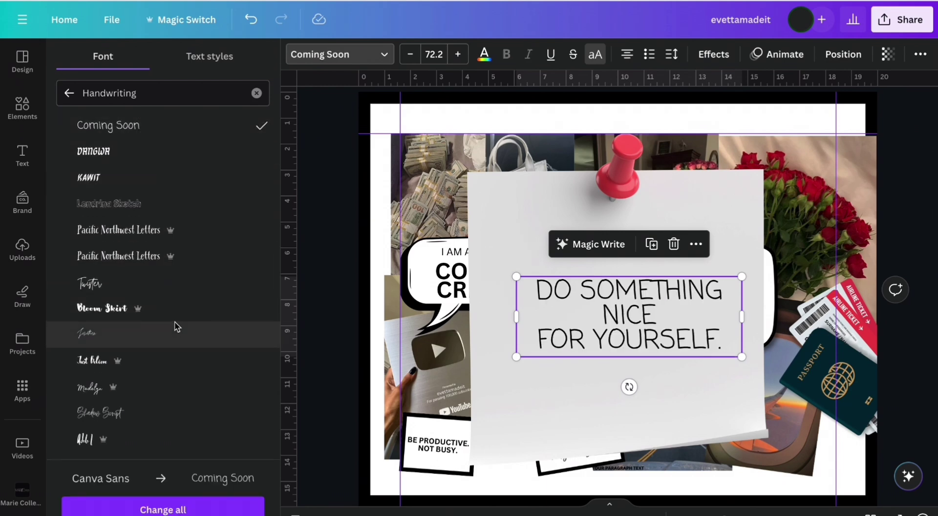
pyautogui.moveTo(514, 364); pyautogui.dragTo(476, 379)
pyautogui.moveTo(612, 342); pyautogui.dragTo(619, 330)
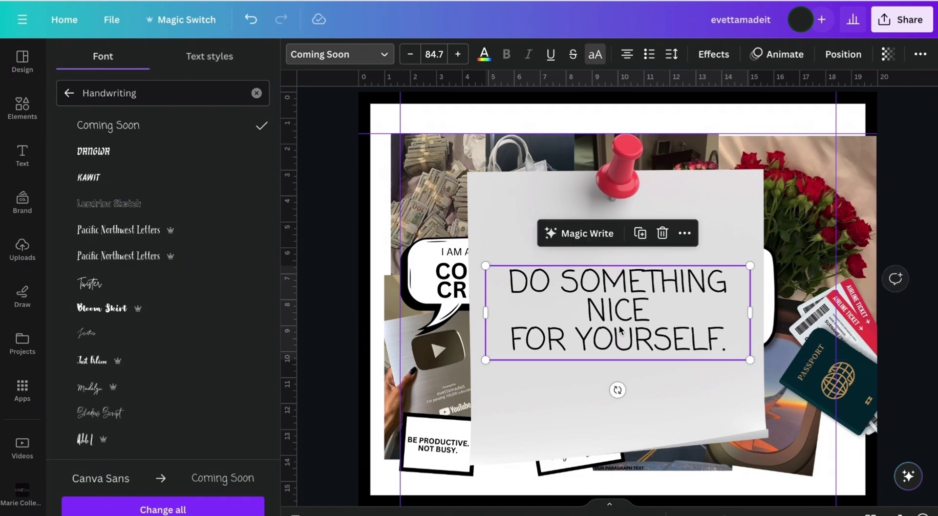
# Group the text with the pinned note and shrink the group to text size 21.2, placing it just below the marriage bubble
pyautogui.keyDown('shift'); pyautogui.click(463, 144); pyautogui.keyUp('shift')
pyautogui.hotkey('ctrl', 'g')
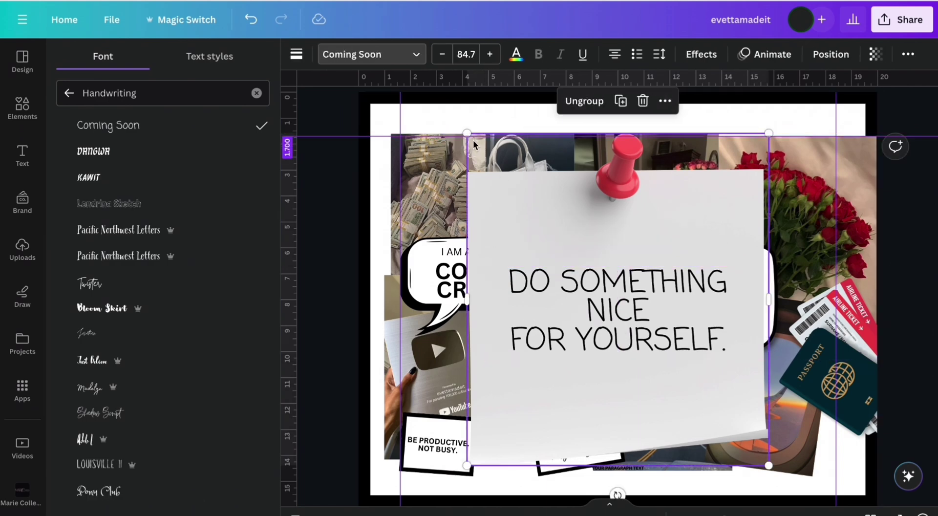
pyautogui.moveTo(469, 139); pyautogui.dragTo(646, 307)
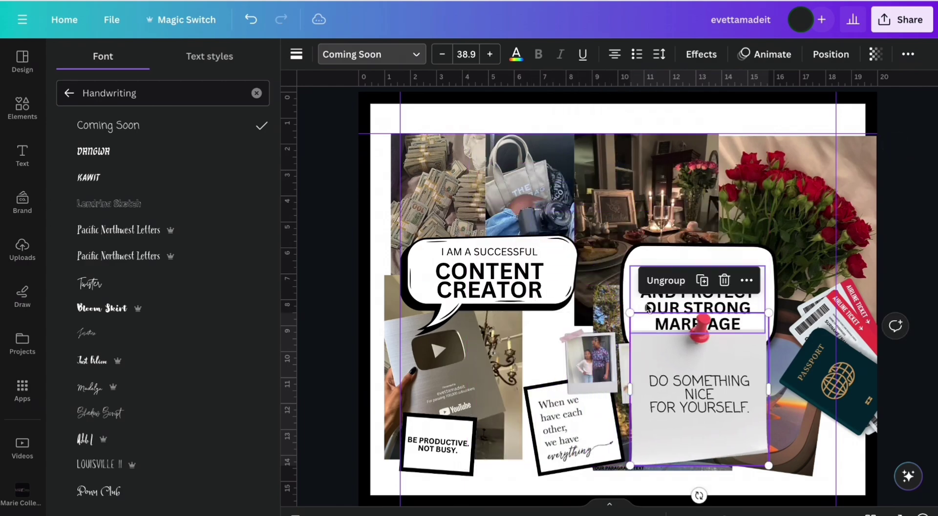
pyautogui.scroll(5, 646, 307)
pyautogui.scroll(-3, 647, 308)
pyautogui.scroll(1, 647, 307)
pyautogui.scroll(-1, 648, 308)
pyautogui.scroll(-1, 668, 301)
pyautogui.moveTo(508, 412); pyautogui.dragTo(648, 255)
pyautogui.scroll(3, 671, 280)
pyautogui.scroll(-8, 671, 280)
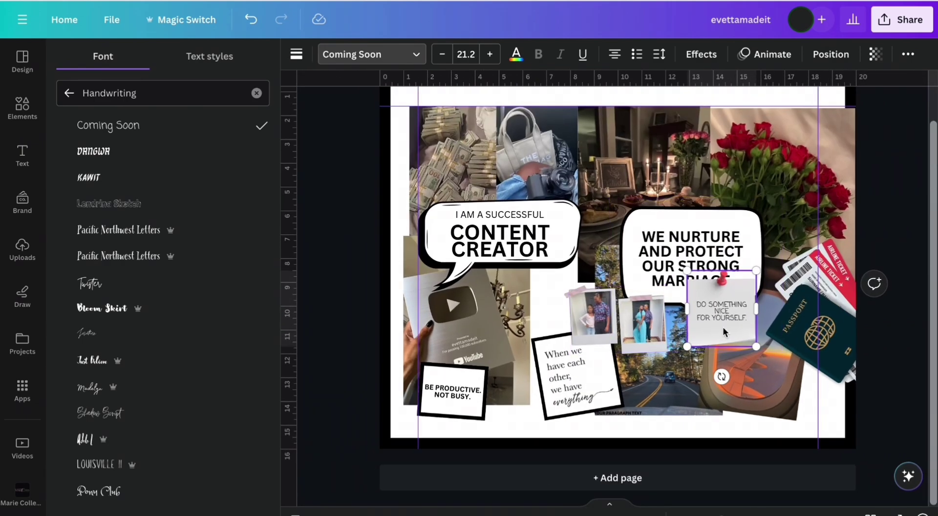
# Delete the stray "YOUR PARAGRAPH TEXT" text box at the lower edge of the road photo
pyautogui.click(703, 332)
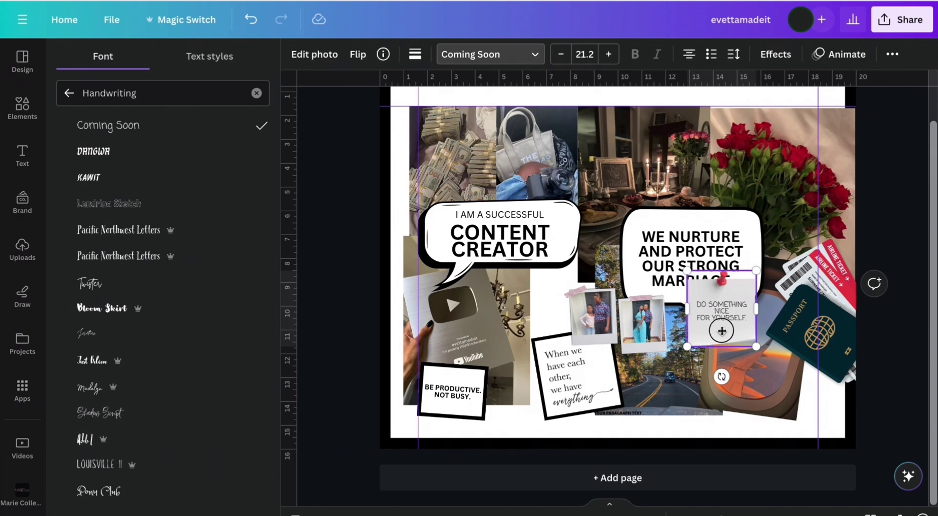
pyautogui.click(640, 414)
pyautogui.click(641, 414)
pyautogui.press('Escape')
pyautogui.press('Escape')
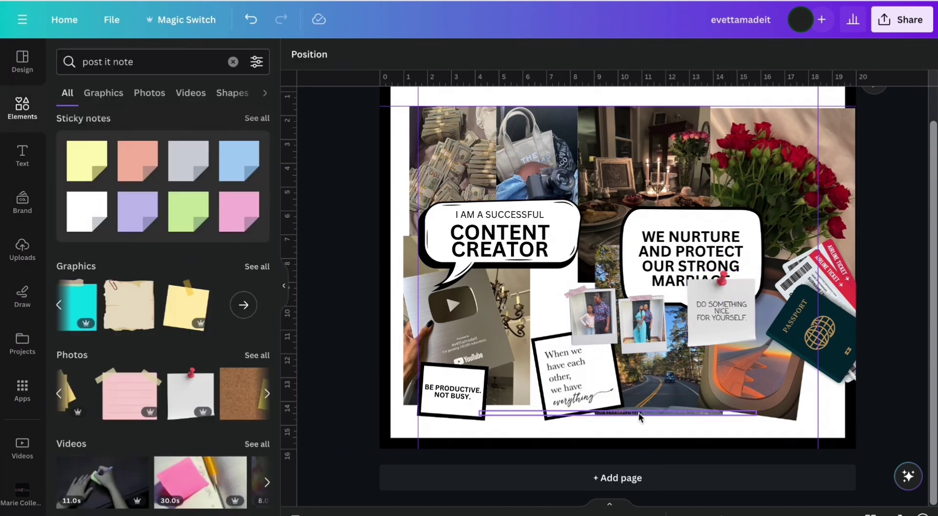
pyautogui.click(639, 414)
pyautogui.press('Escape')
# Shrink the pinned note to text size 16.5 and move it to the upper edge between the dinner and roses photos
pyautogui.click(733, 334)
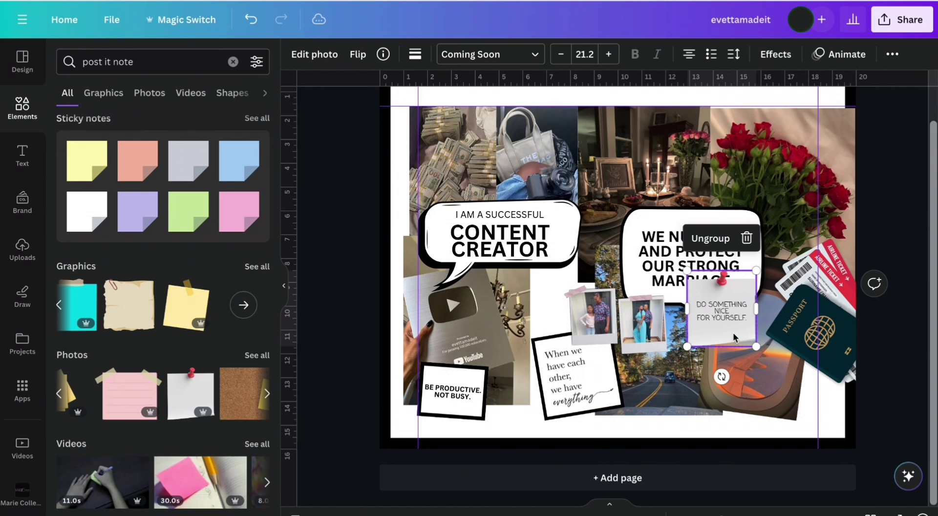
pyautogui.moveTo(733, 335); pyautogui.dragTo(711, 152)
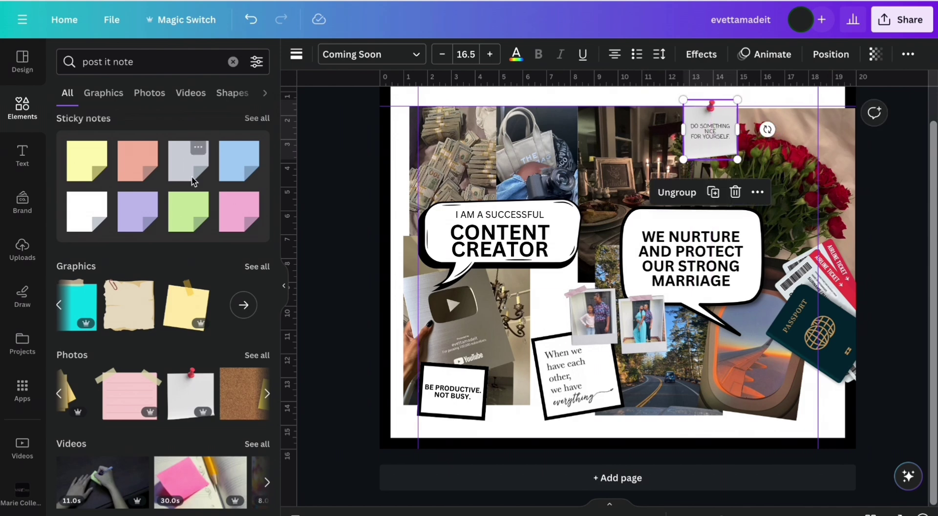
# Search the elements for "macbook" and look through the suggested graphics
pyautogui.click(233, 62)
pyautogui.write('macbook')
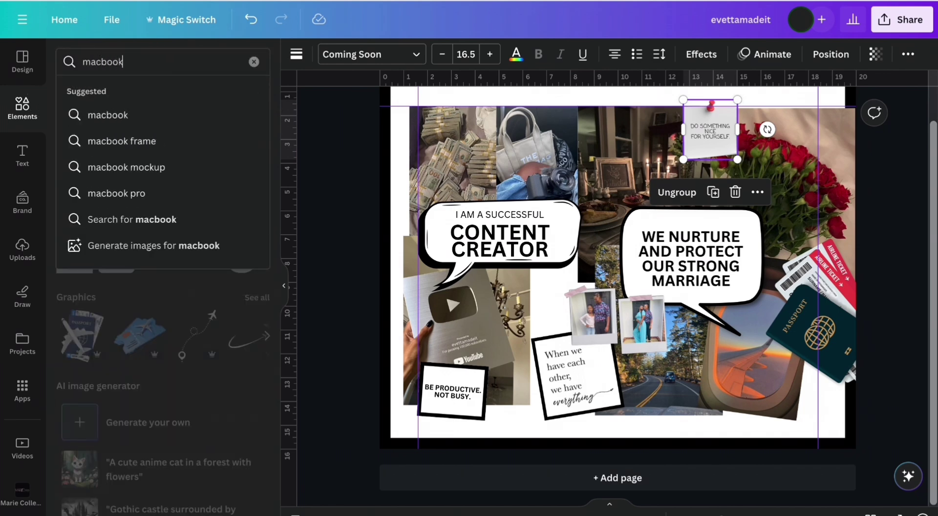
pyautogui.press('Return')
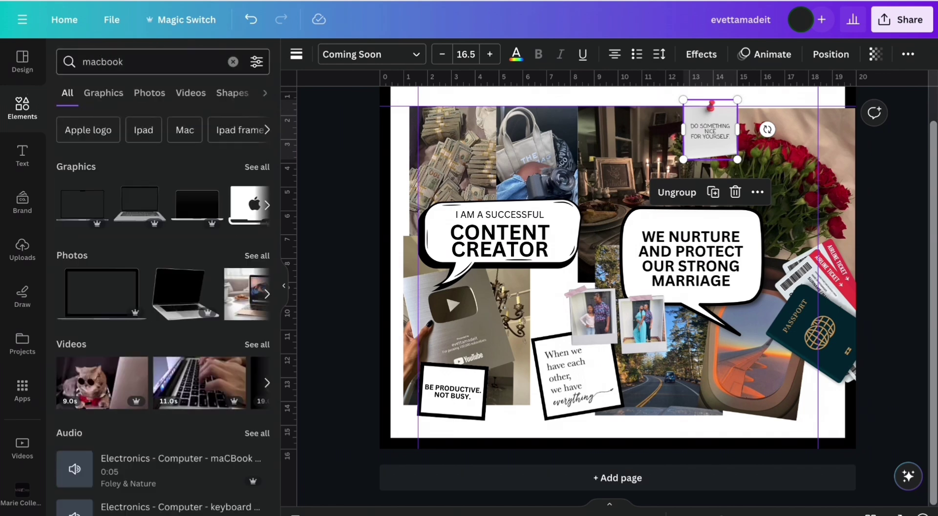
pyautogui.click(270, 212)
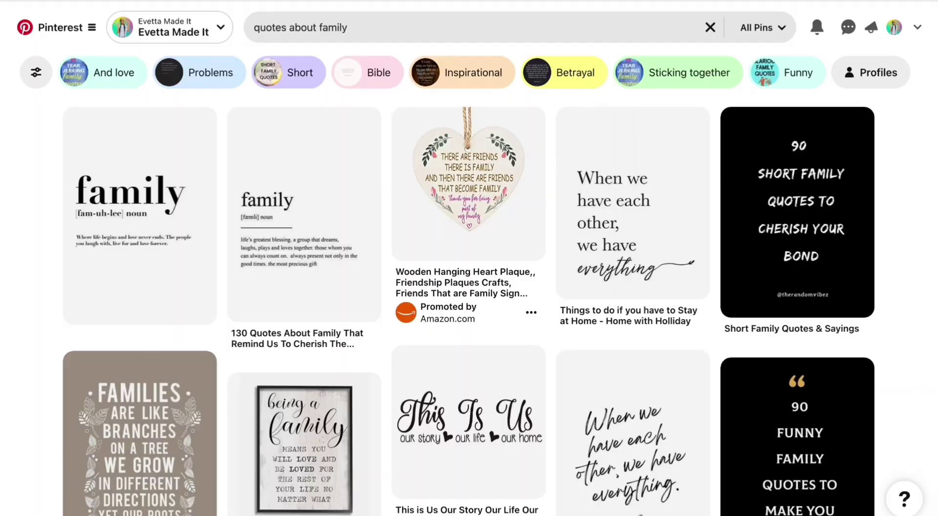
# Switch to Pinterest, search for photoshoot images and browse the resulting pins
pyautogui.click(373, 32)
pyautogui.hotkey('ctrl', 'a')
pyautogui.write('photoshhot')
pyautogui.press('Return')
pyautogui.click(300, 27)
pyautogui.press('BackSpace')
pyautogui.write('o')
pyautogui.press('Return')
pyautogui.click(345, 29)
pyautogui.moveTo(346, 29); pyautogui.dragTo(194, 42)
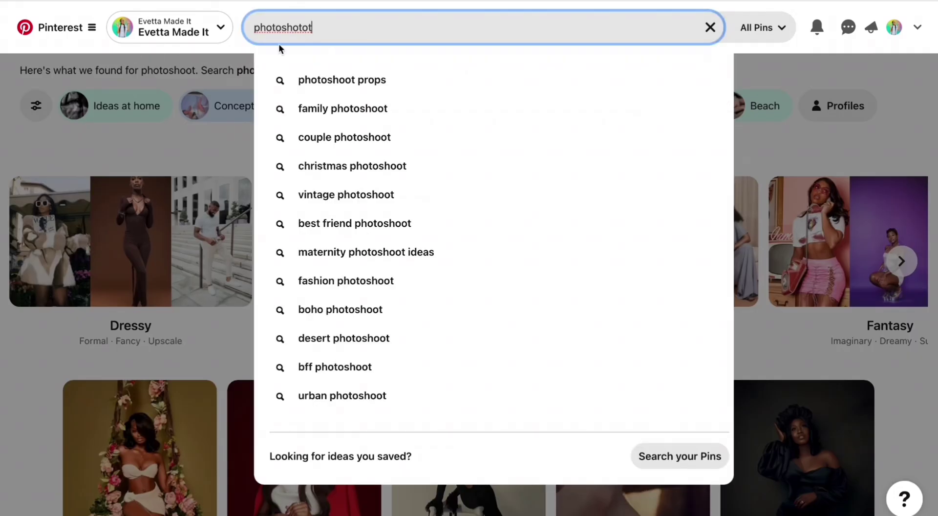
pyautogui.doubleClick(318, 17)
pyautogui.scroll(-5, 318, 18)
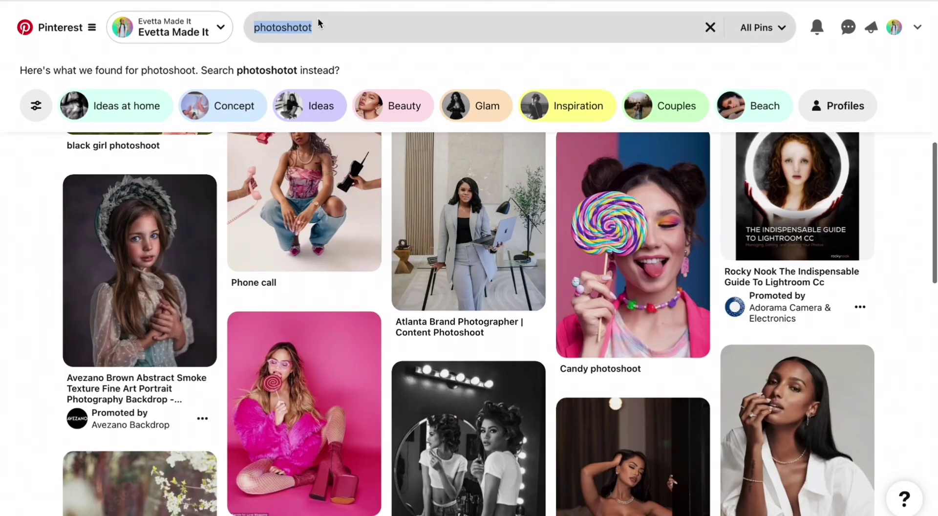
# Search Pinterest for "graphic designer brand shoot" and browse the resulting pins
pyautogui.click(320, 25)
pyautogui.doubleClick(320, 24)
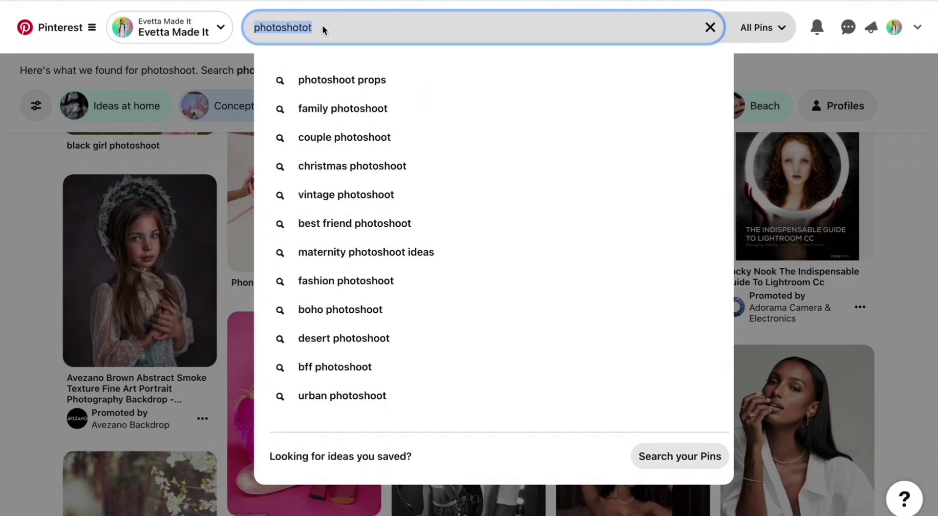
pyautogui.write('graphic design')
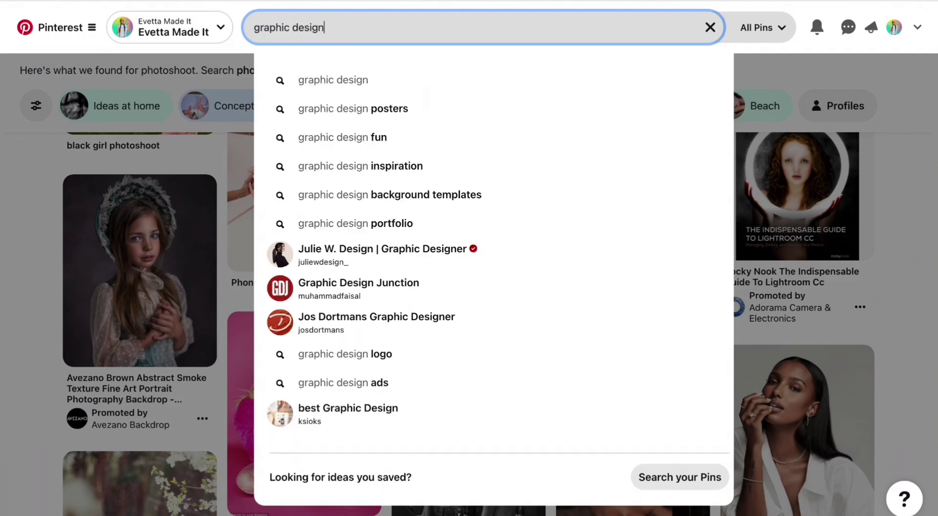
pyautogui.write('er brand shoot')
pyautogui.press('Return')
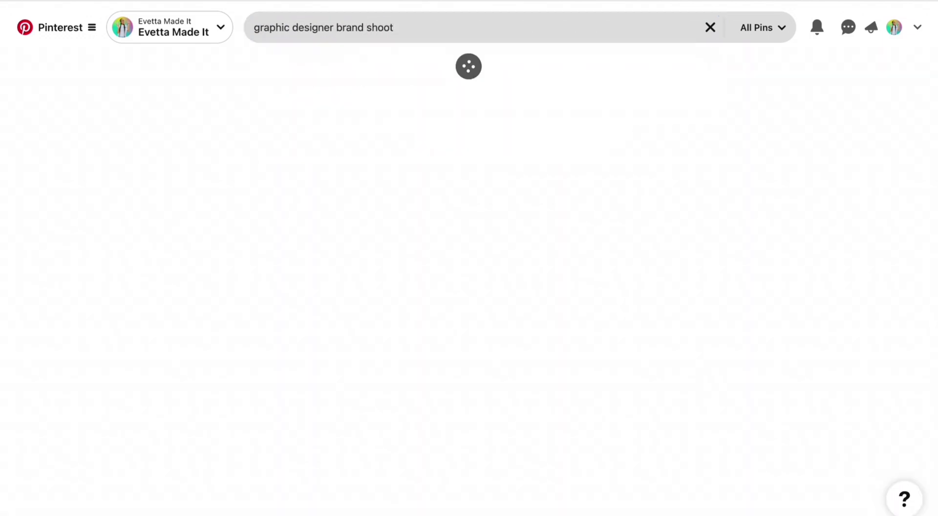
pyautogui.moveTo(633, 172)
pyautogui.scroll(-15, 610, 326)
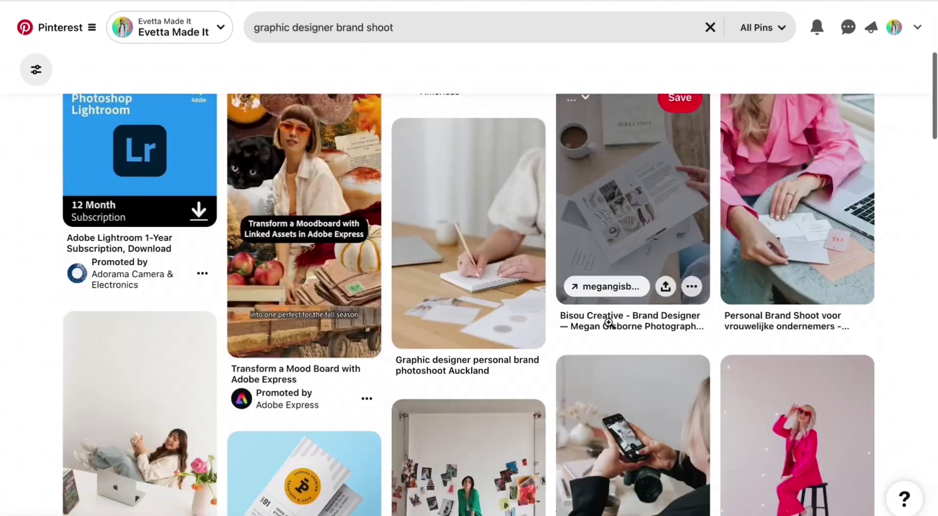
pyautogui.scroll(-15, 608, 323)
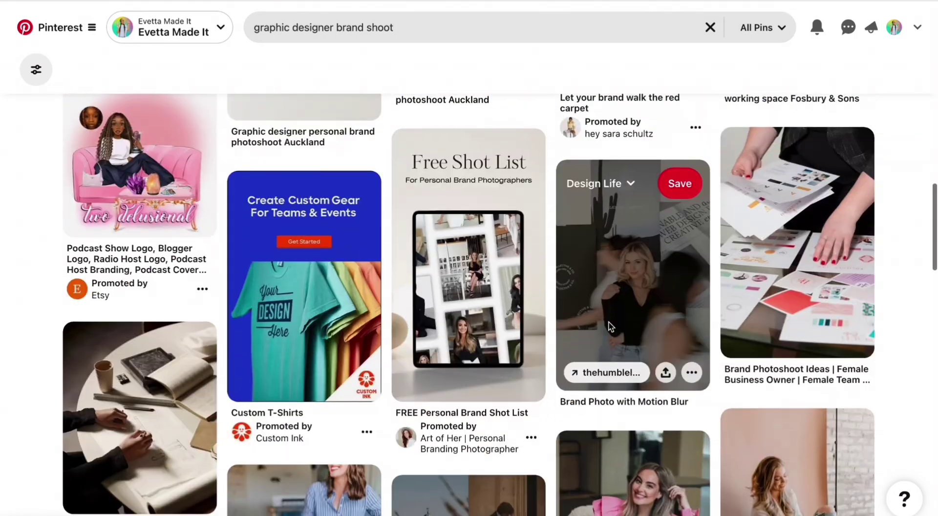
pyautogui.scroll(-15, 608, 322)
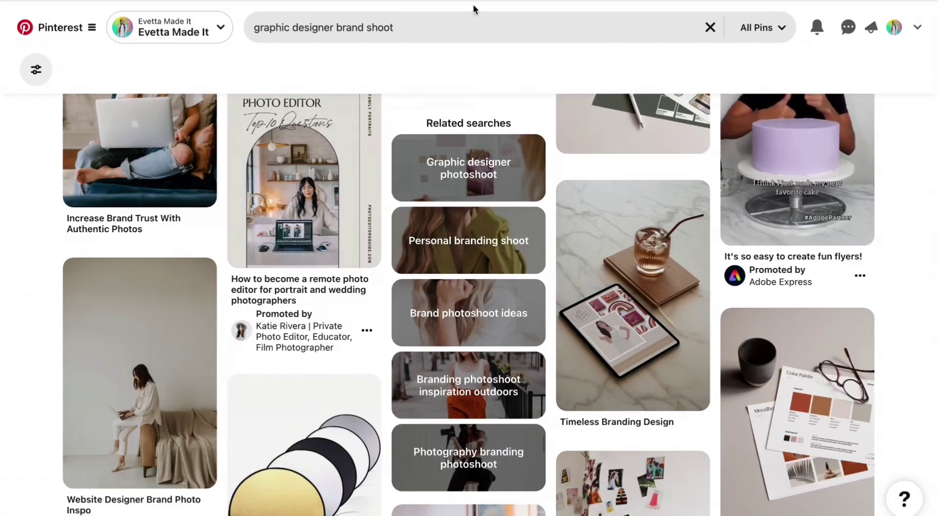
# Refine the search to "graphic designer brand shoot black woman" and look through the pins for a suitable laptop photo
pyautogui.click(475, 24)
pyautogui.write('black')
pyautogui.press('Return')
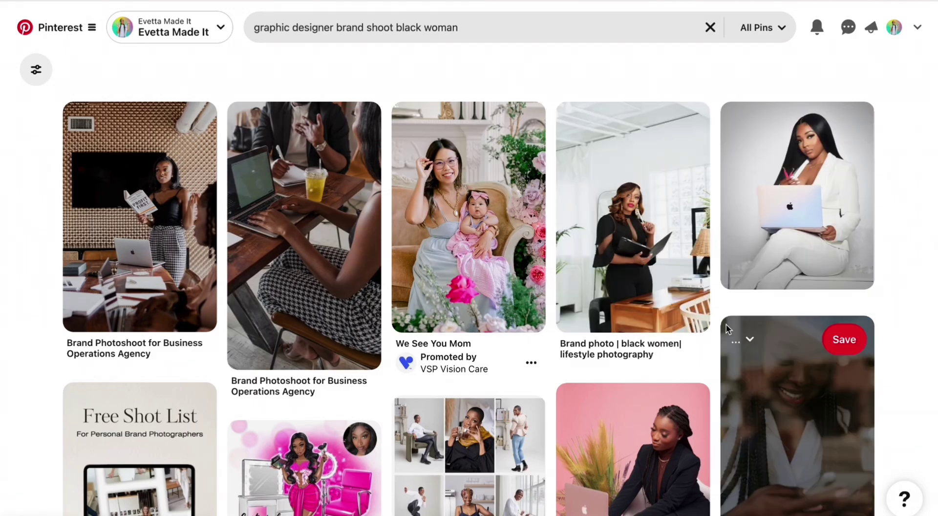
pyautogui.scroll(-9, 727, 329)
pyautogui.scroll(-8, 727, 328)
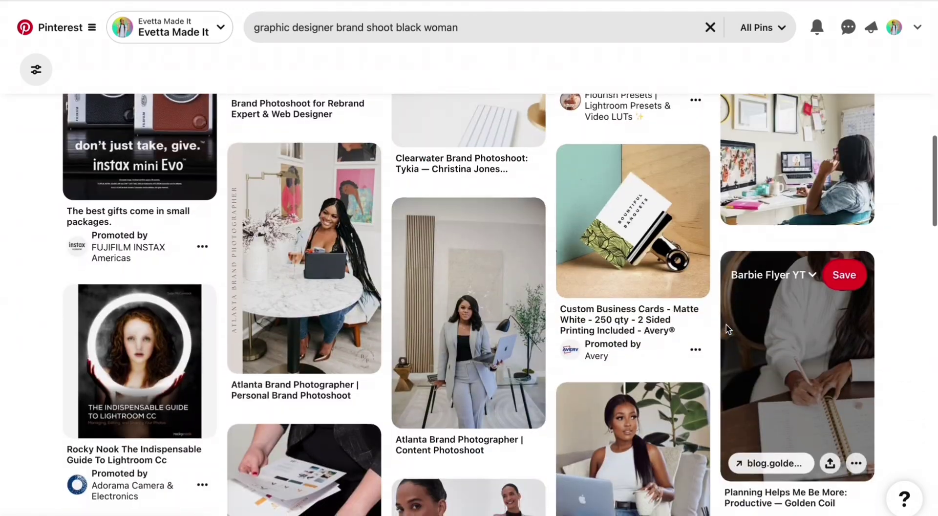
pyautogui.scroll(12, 727, 328)
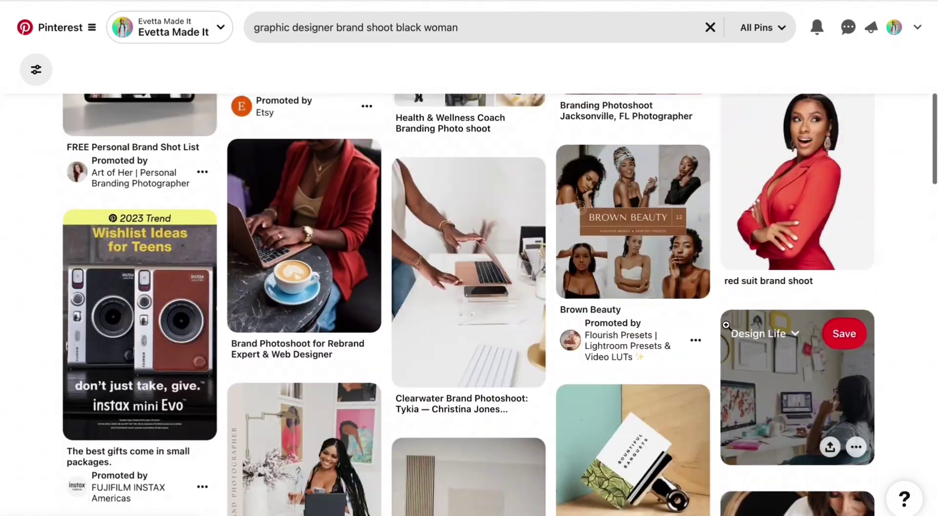
pyautogui.scroll(4, 728, 330)
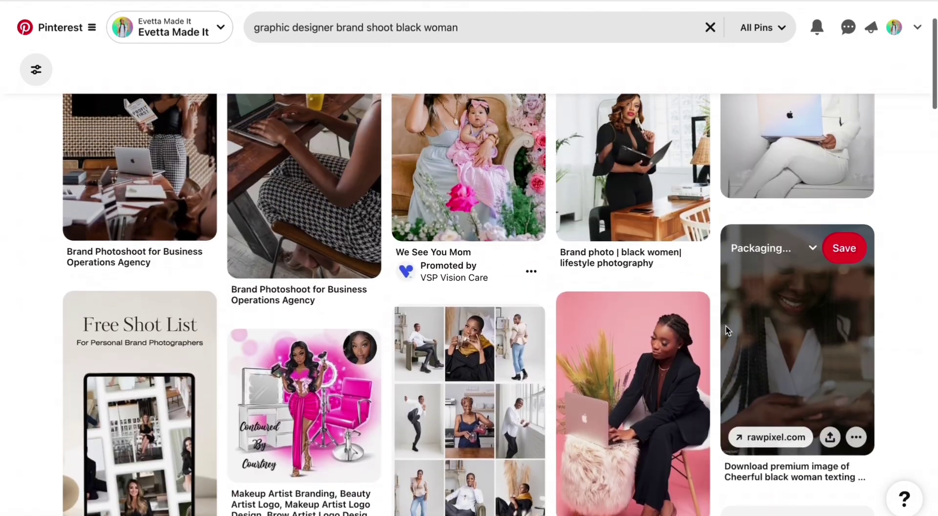
# Download the pin of the woman in a white suit with a laptop, add it to the Canva board and enlarge it
pyautogui.click(856, 271)
pyautogui.click(839, 327)
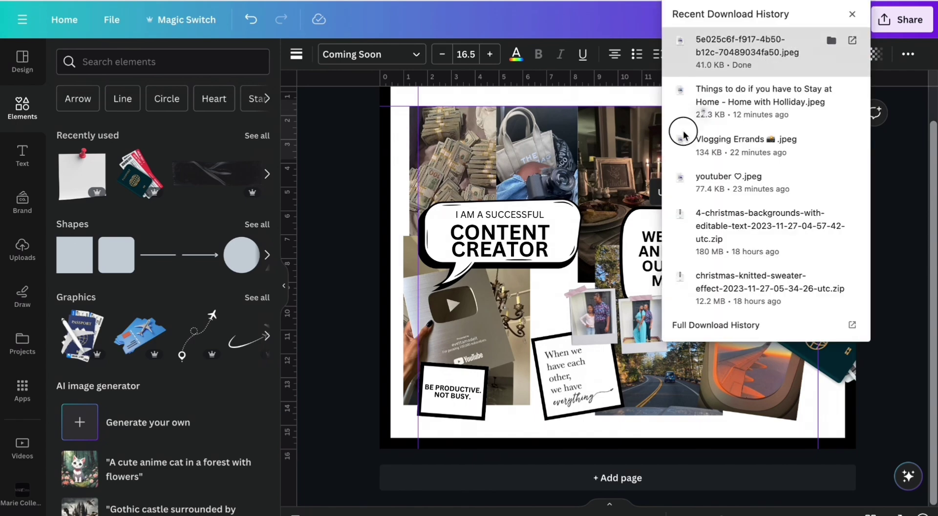
pyautogui.moveTo(706, 58); pyautogui.dragTo(596, 242)
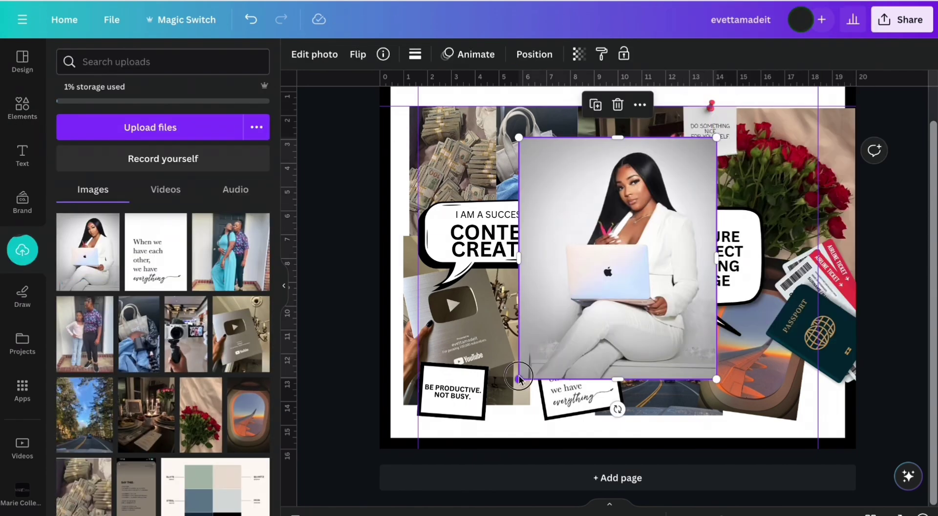
pyautogui.moveTo(519, 379); pyautogui.dragTo(423, 412)
# Add the recently used pink torn-paper tape, shrink it and move it onto the face of the woman in white
pyautogui.click(27, 116)
pyautogui.click(130, 63)
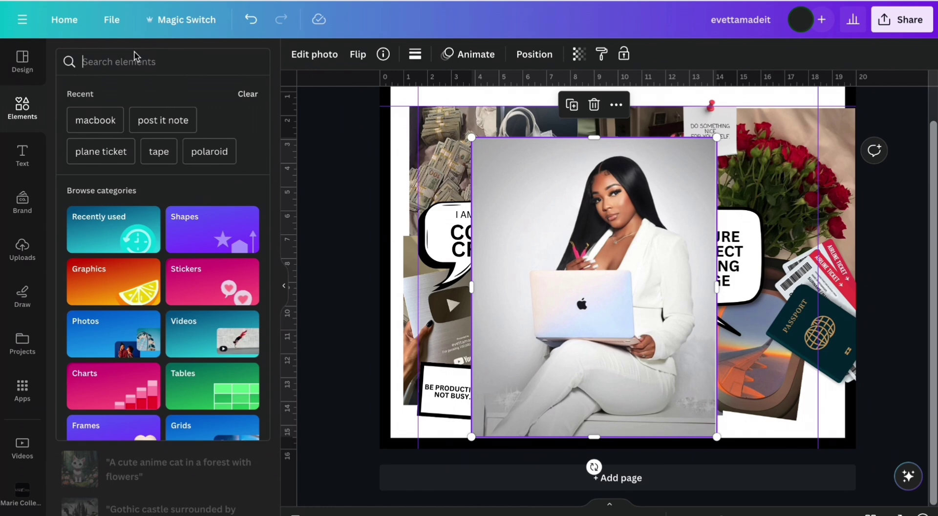
pyautogui.moveTo(638, 253); pyautogui.dragTo(594, 239)
pyautogui.click(269, 178)
pyautogui.click(102, 173)
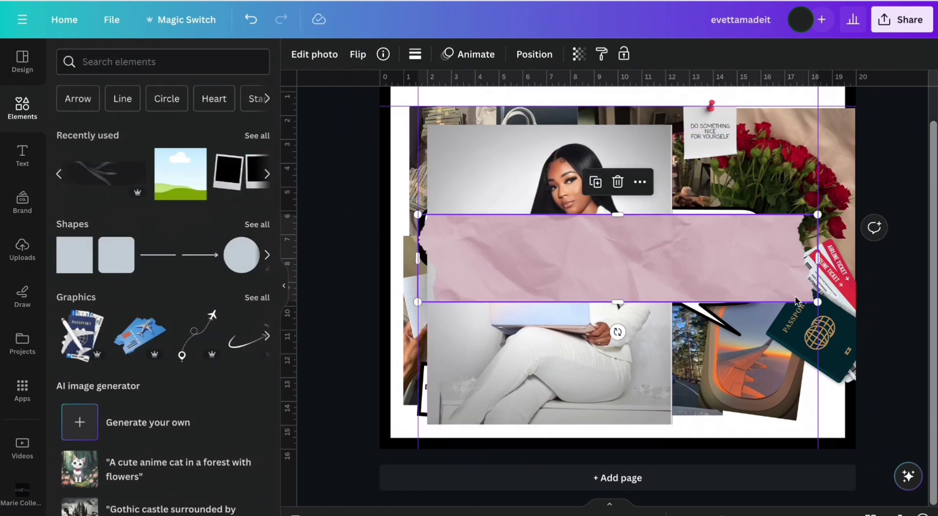
pyautogui.moveTo(817, 303); pyautogui.dragTo(576, 241)
pyautogui.moveTo(503, 272); pyautogui.dragTo(597, 189)
# Reduce the pink tape to about 2 in wide and tilt it across the eyes of the woman in white
pyautogui.scroll(5, 598, 184)
pyautogui.moveTo(382, 142); pyautogui.dragTo(519, 172)
pyautogui.moveTo(650, 187); pyautogui.dragTo(538, 180)
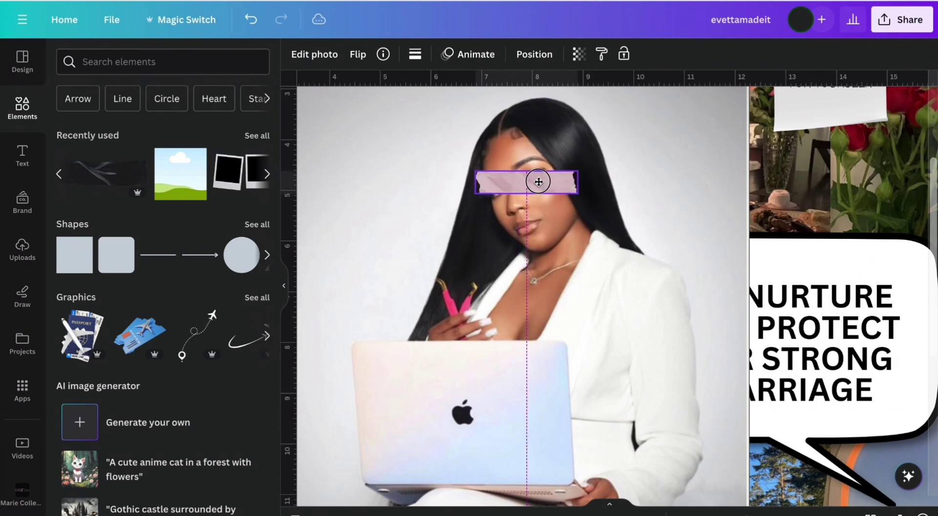
pyautogui.moveTo(516, 223); pyautogui.dragTo(558, 253)
pyautogui.moveTo(545, 217); pyautogui.dragTo(538, 178)
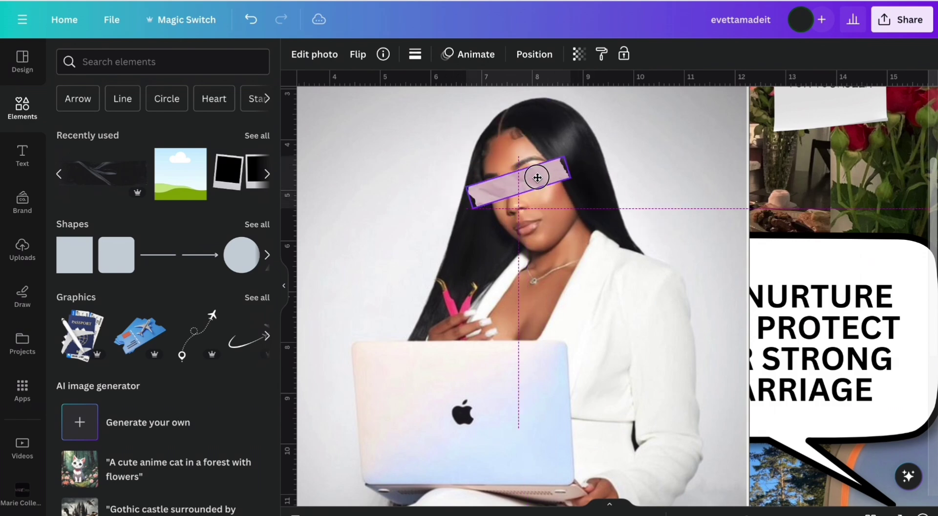
pyautogui.hotkey('ctrl', '-')
pyautogui.hotkey('ctrl', '-')
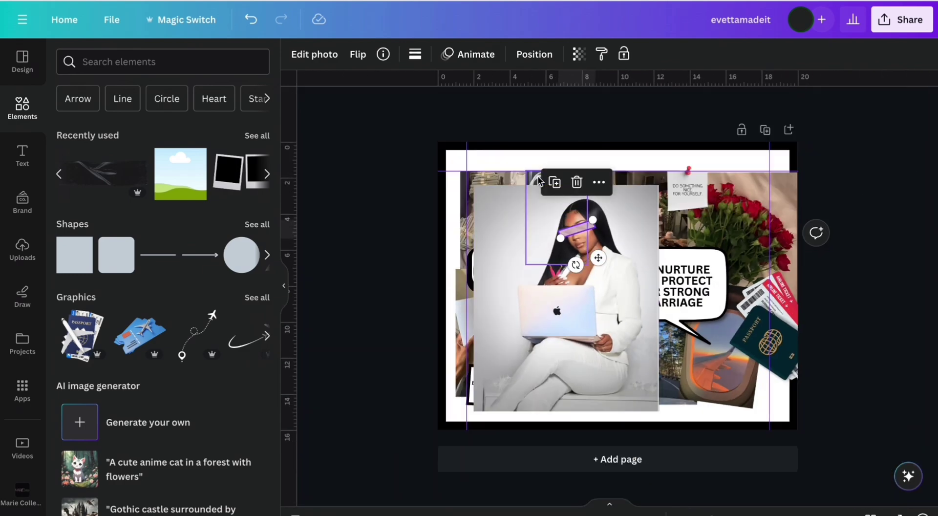
pyautogui.hotkey('ctrl', '+')
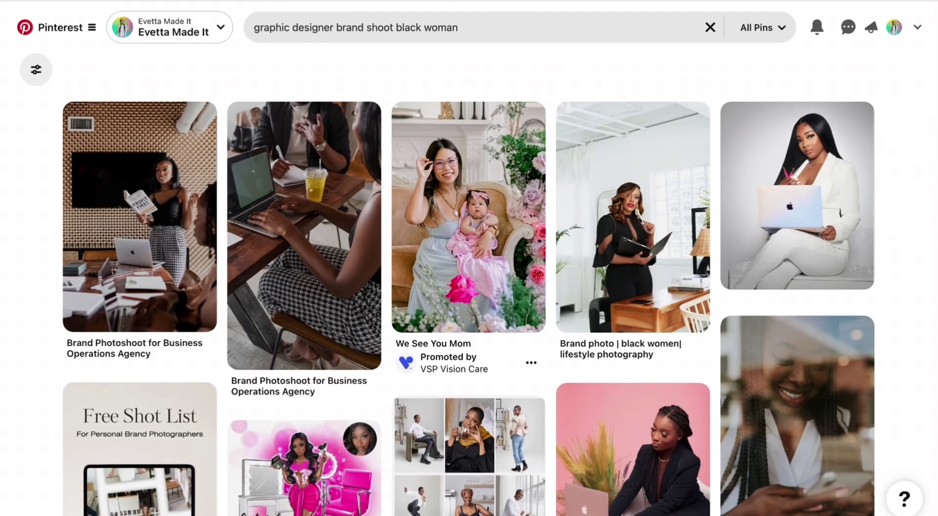
# Download the Pinterest photo of the woman in a white top with a laptop and mug, and add it to the Canva board
pyautogui.scroll(-10, 762, 336)
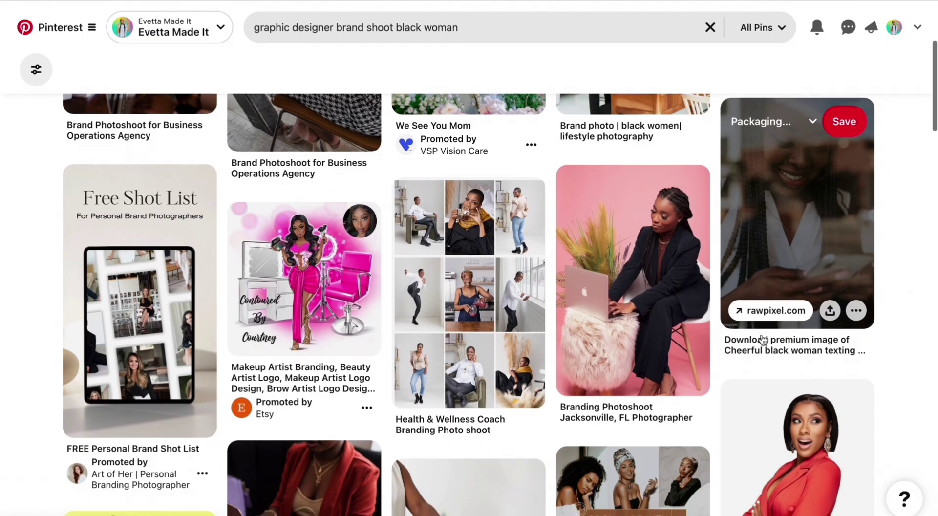
pyautogui.scroll(-8, 762, 336)
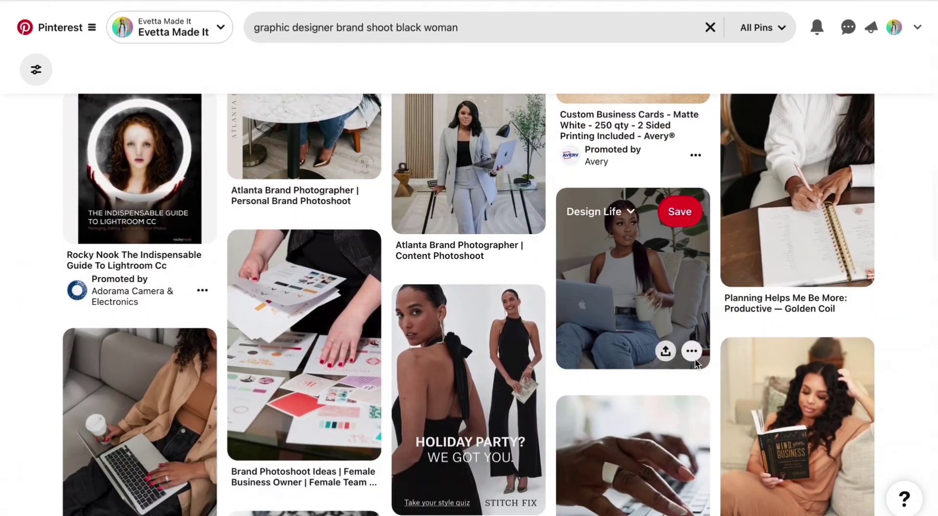
pyautogui.click(692, 351)
pyautogui.click(692, 407)
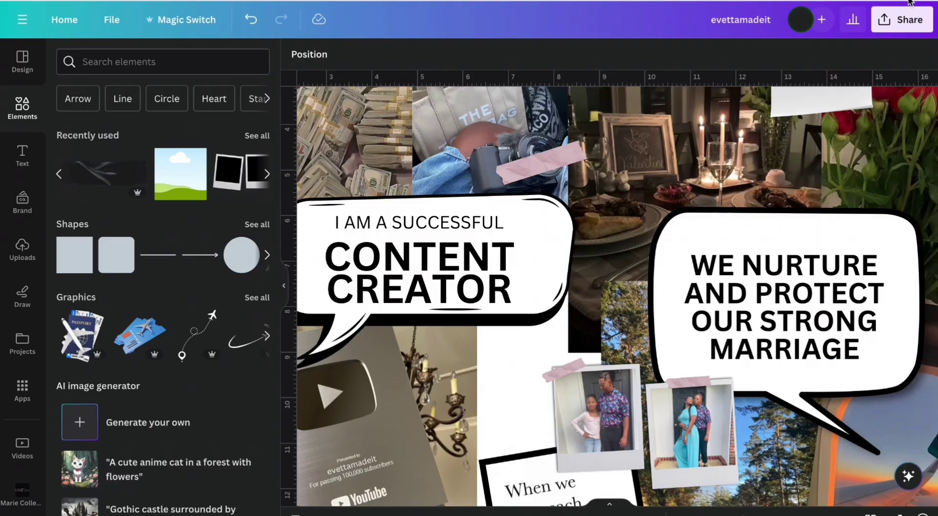
pyautogui.moveTo(753, 49); pyautogui.dragTo(635, 293)
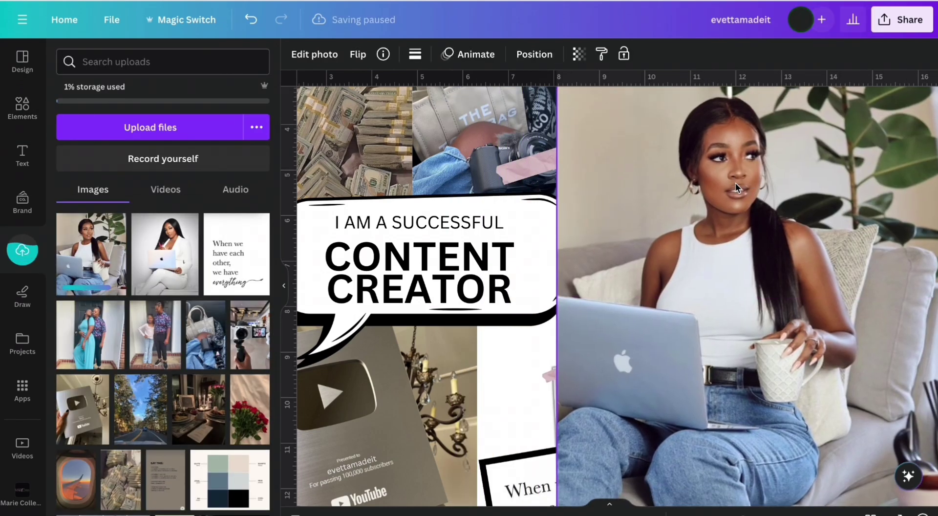
# Straighten the pink tape to horizontal, place it over the eyes of the woman with the mug and group it with the photo
pyautogui.click(534, 54)
pyautogui.moveTo(543, 206); pyautogui.dragTo(529, 202)
pyautogui.moveTo(535, 162); pyautogui.dragTo(723, 155)
pyautogui.keyDown('shift'); pyautogui.click(728, 289); pyautogui.keyUp('shift')
pyautogui.hotkey('ctrl', 'g')
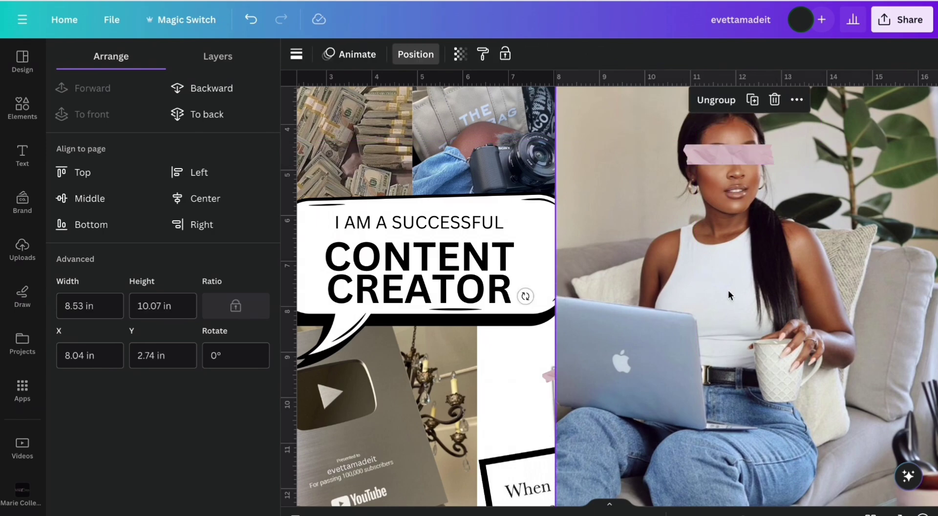
# Shrink the taped woman photo to 3.66 × 4.32 in, place it below the content creator bubble and send it to the back
pyautogui.hotkey('ctrl', '-')
pyautogui.moveTo(774, 414); pyautogui.dragTo(661, 281)
pyautogui.moveTo(624, 239); pyautogui.dragTo(563, 361)
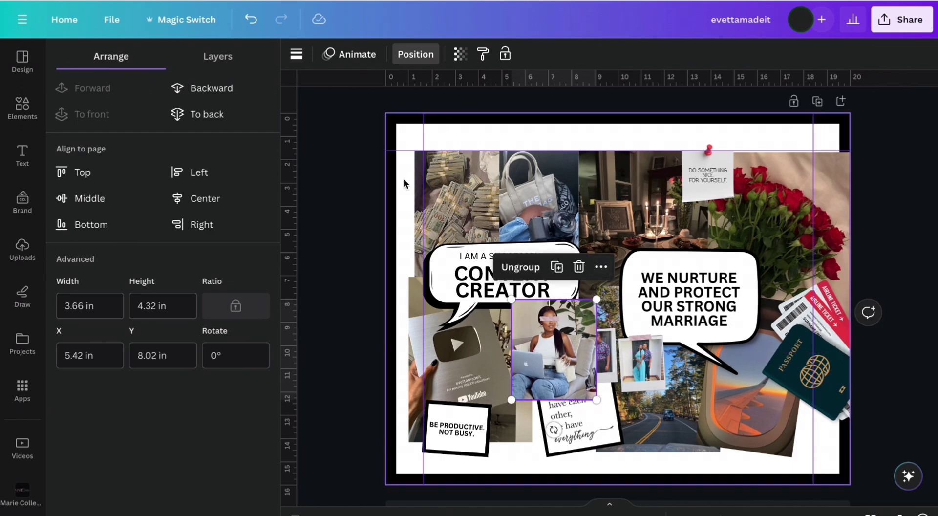
pyautogui.click(229, 118)
pyautogui.scroll(3, 594, 355)
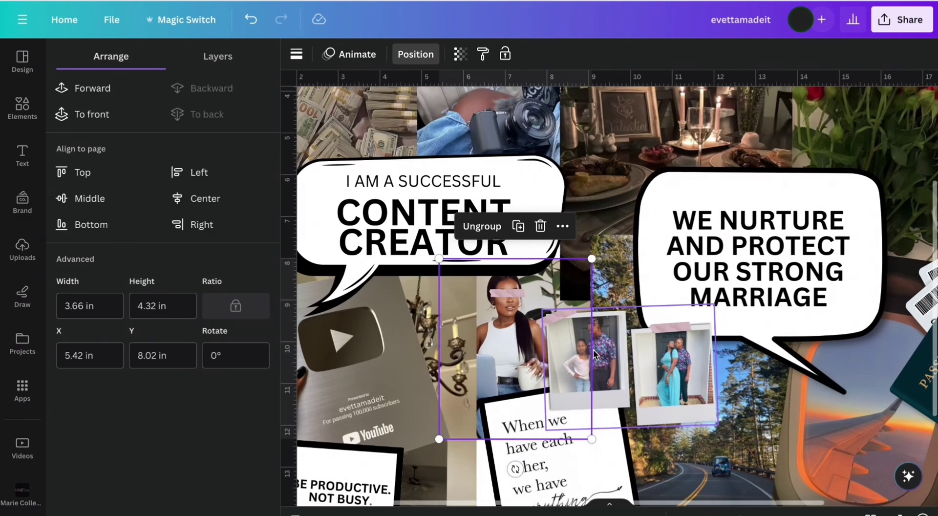
# Group the two family polaroids with their tape and shift them slightly right, away from the laptop photo
pyautogui.scroll(-2, 594, 355)
pyautogui.click(598, 374)
pyautogui.click(608, 285)
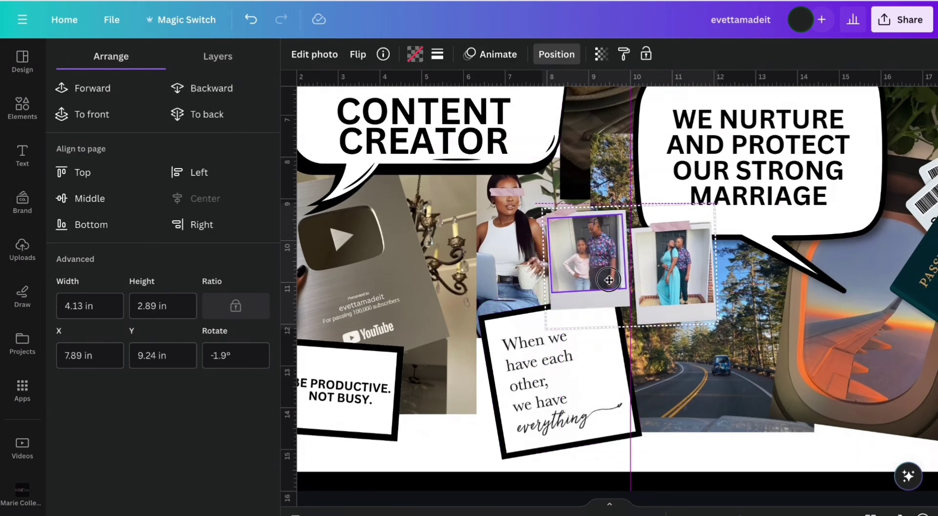
pyautogui.hotkey('ctrl', 'z')
pyautogui.keyDown('shift'); pyautogui.click(567, 215); pyautogui.keyUp('shift')
pyautogui.hotkey('ctrl', 'g')
pyautogui.moveTo(667, 252); pyautogui.dragTo(682, 253)
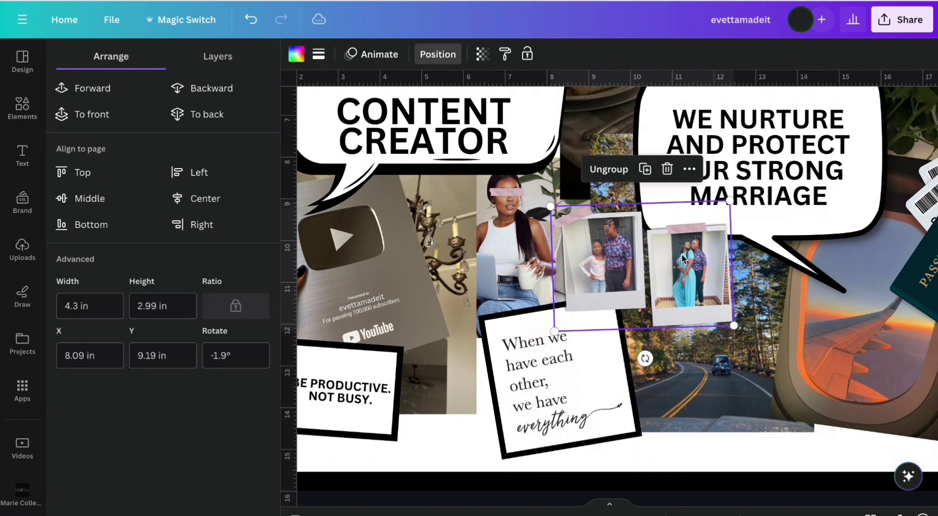
# Fill the 20 × 16 in border rectangle with black
pyautogui.click(487, 408)
pyautogui.scroll(-1, 486, 408)
pyautogui.scroll(-1, 486, 408)
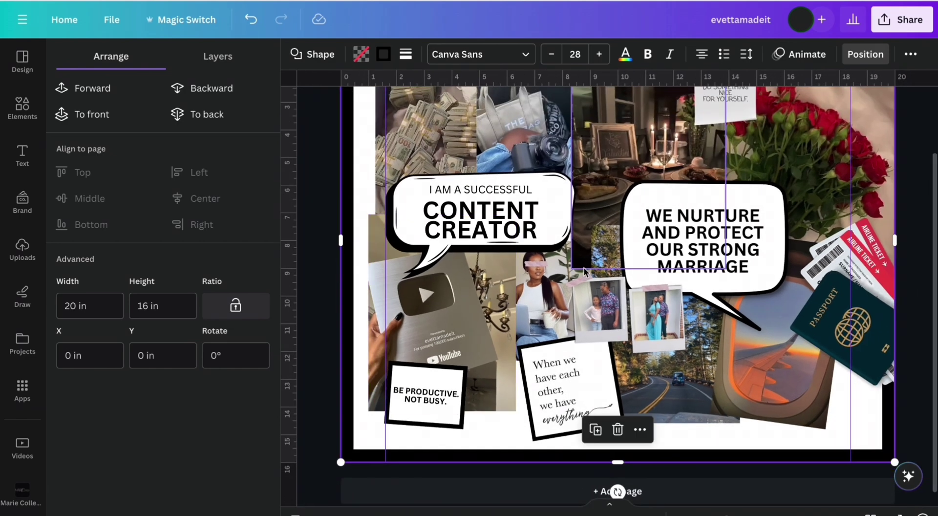
pyautogui.scroll(2, 584, 269)
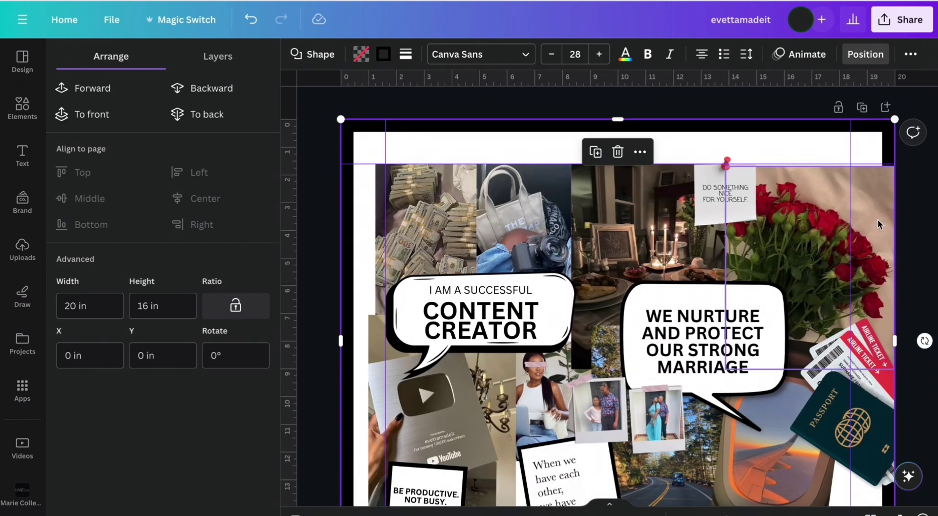
pyautogui.scroll(-2, 878, 224)
pyautogui.scroll(2, 878, 224)
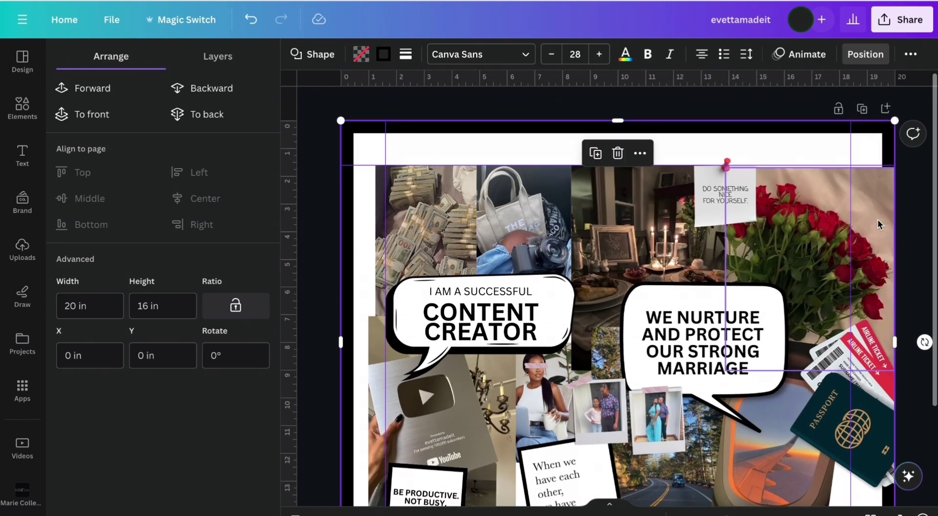
pyautogui.click(361, 54)
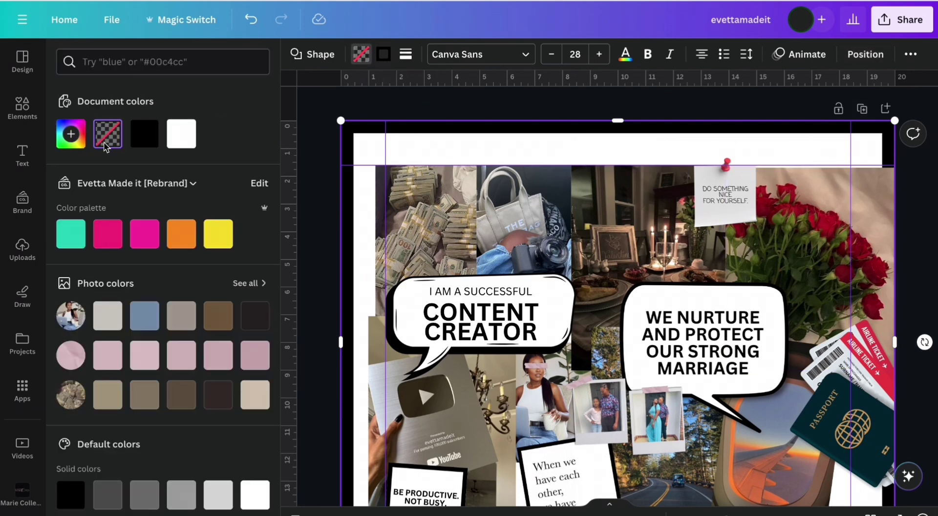
pyautogui.click(145, 133)
pyautogui.click(322, 95)
pyautogui.scroll(-1, 309, 213)
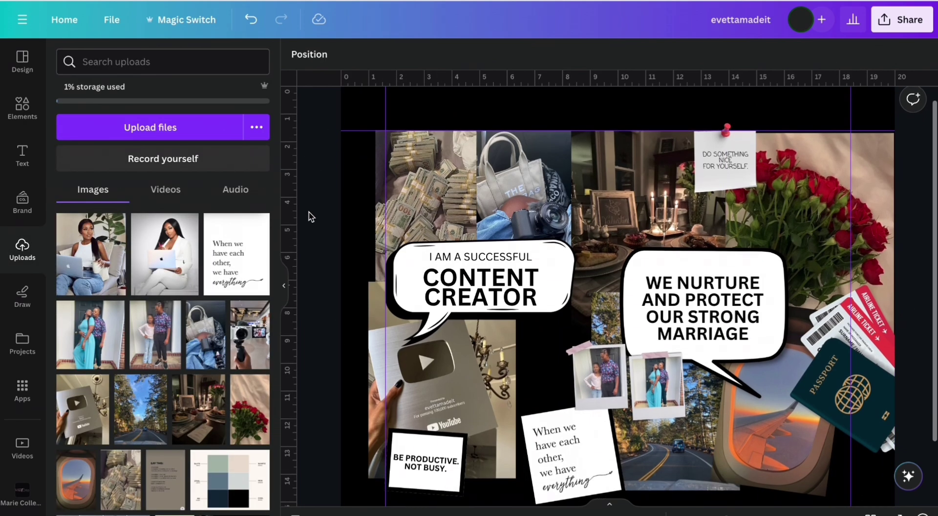
# Draw a rectangle about 2.1 in high over the road and plane window photos, ending at the right guide
pyautogui.scroll(-3, 311, 216)
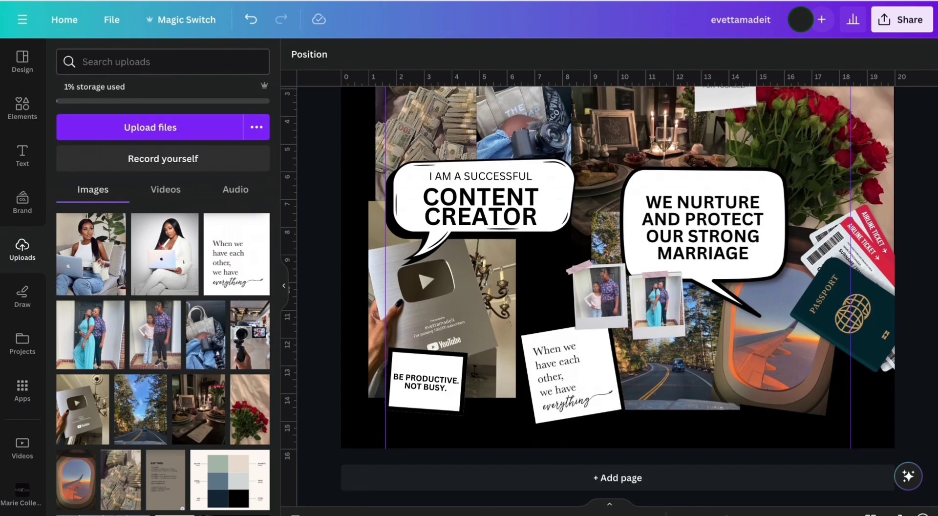
pyautogui.press('r')
pyautogui.moveTo(654, 251); pyautogui.dragTo(719, 309)
pyautogui.moveTo(708, 271); pyautogui.dragTo(708, 347)
pyautogui.moveTo(775, 376); pyautogui.dragTo(850, 377)
pyautogui.moveTo(642, 380); pyautogui.dragTo(669, 378)
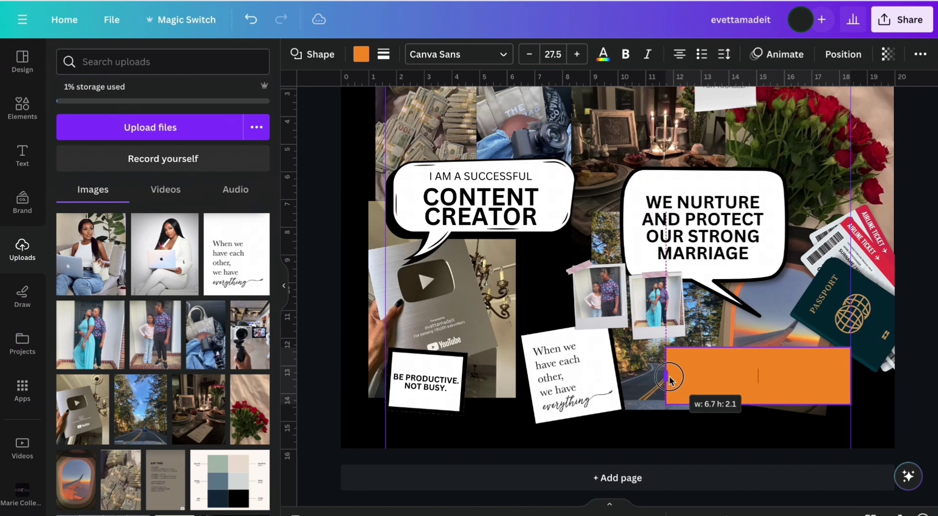
# Fill the rectangle with white and give it a solid black border of weight 8
pyautogui.click(361, 54)
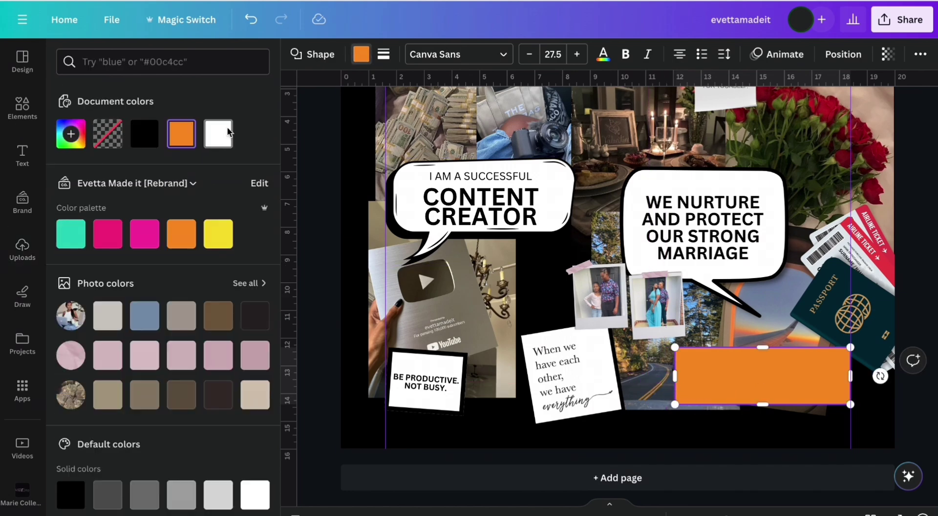
pyautogui.click(218, 134)
pyautogui.click(384, 54)
pyautogui.click(443, 93)
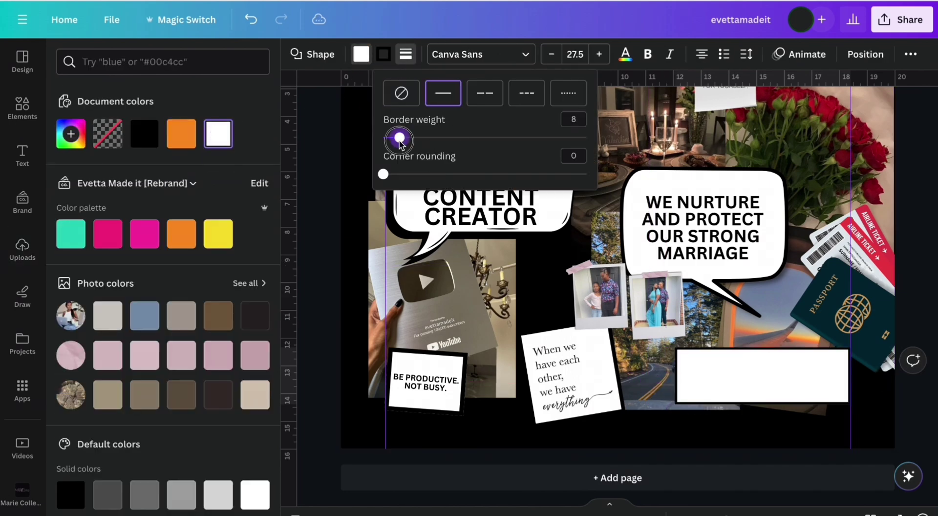
pyautogui.click(334, 204)
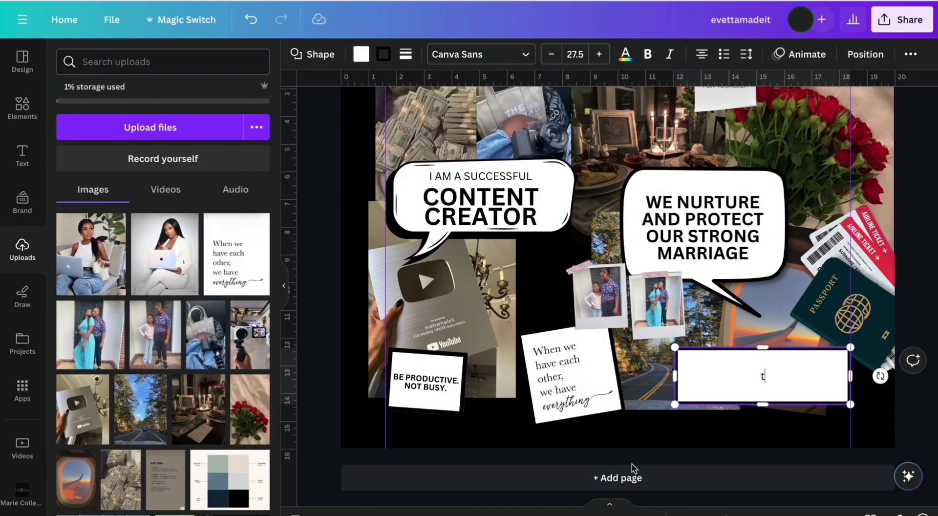
# Add the bold text "2024" over the white rectangle and enlarge it to size 74.3
pyautogui.click(502, 435)
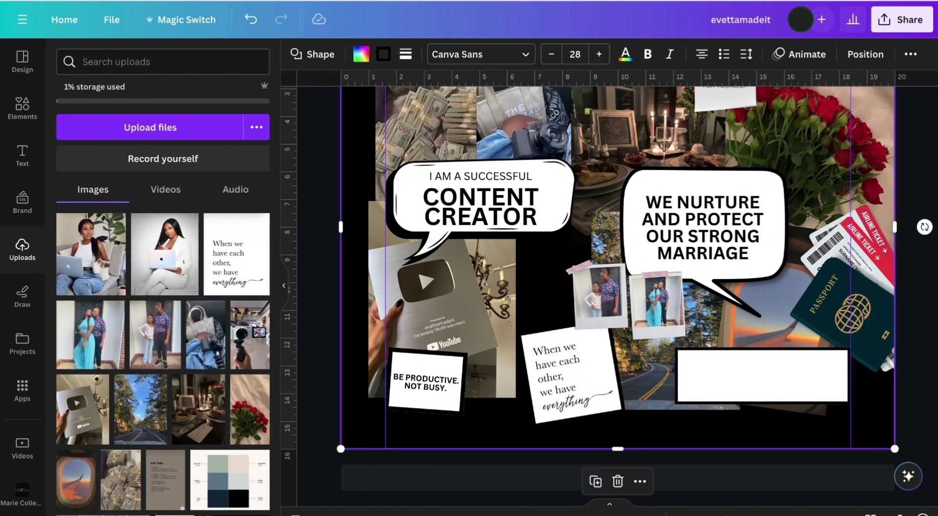
pyautogui.scroll(3, 632, 374)
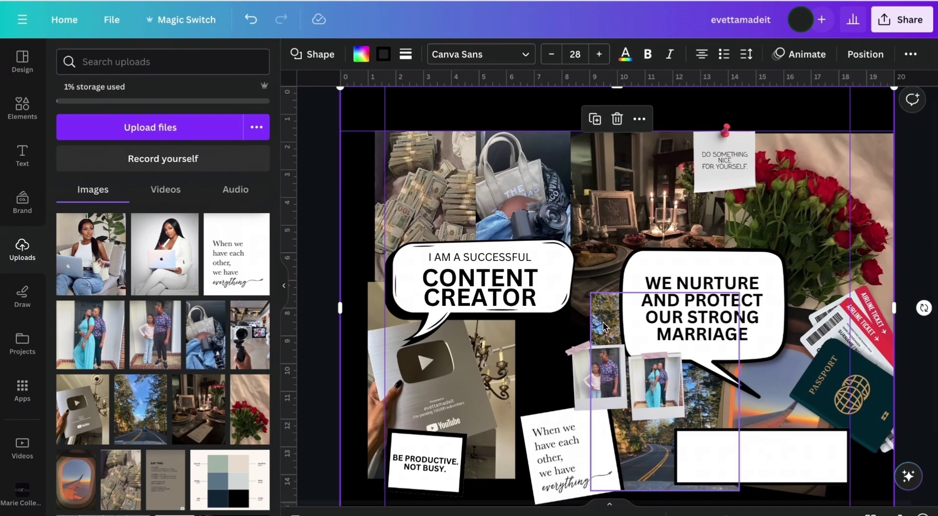
pyautogui.click(321, 164)
pyautogui.click(719, 336)
pyautogui.moveTo(628, 337); pyautogui.dragTo(771, 475)
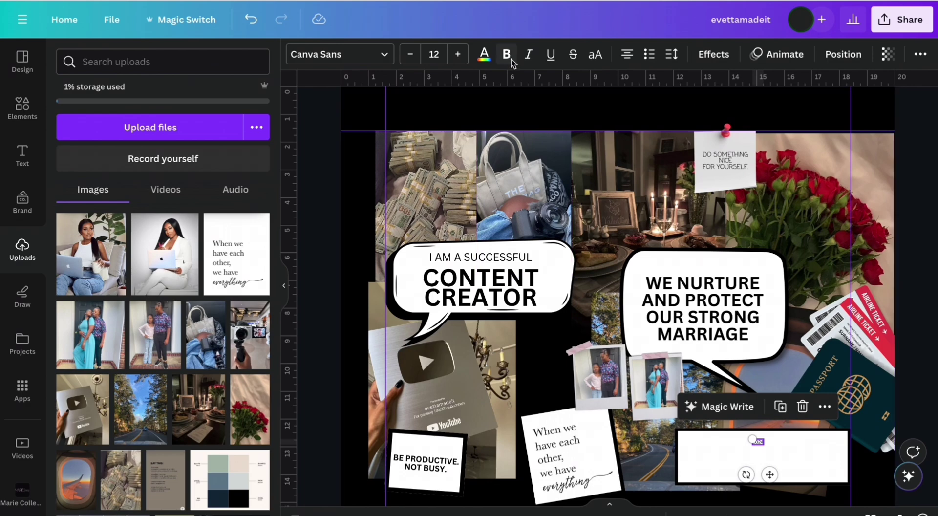
pyautogui.moveTo(752, 439); pyautogui.dragTo(694, 411)
pyautogui.moveTo(741, 474); pyautogui.dragTo(741, 503)
# Duplicate the "2024" text, change the copy to "the vision" and set it in uppercase
pyautogui.hotkey('ctrl', 'd')
pyautogui.doubleClick(741, 451)
pyautogui.write('the visio')
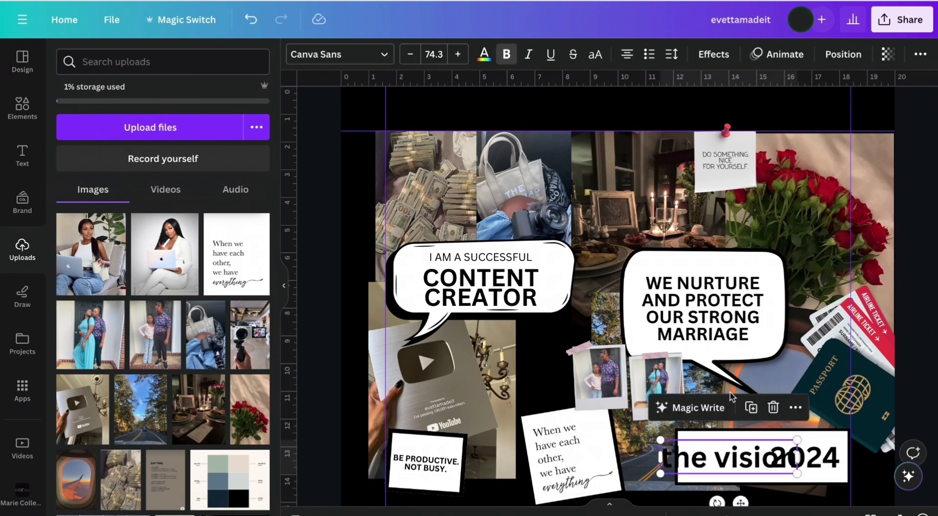
pyautogui.click(595, 54)
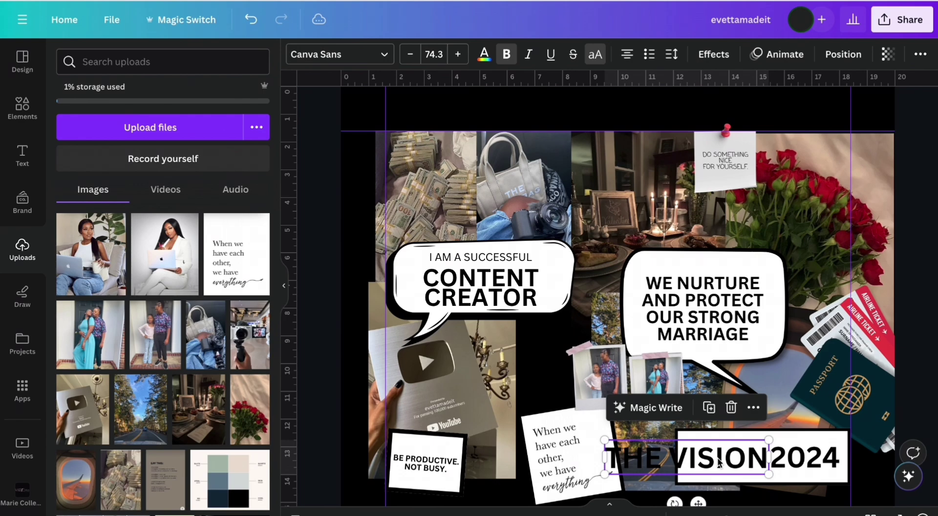
# Reduce "THE VISION" and "2024" to size 48.4 and align them side by side within the white box
pyautogui.moveTo(650, 442); pyautogui.dragTo(686, 447)
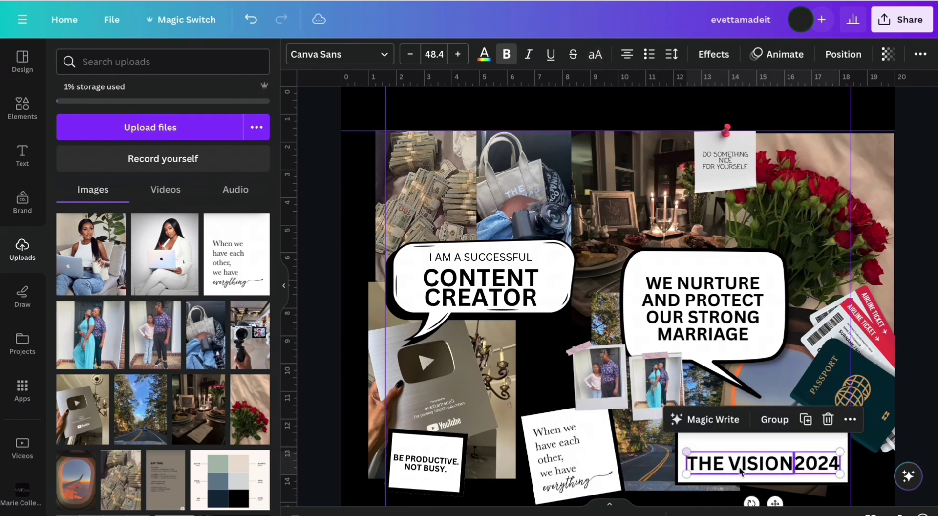
pyautogui.moveTo(772, 502); pyautogui.dragTo(775, 496)
pyautogui.click(762, 489)
pyautogui.click(762, 459)
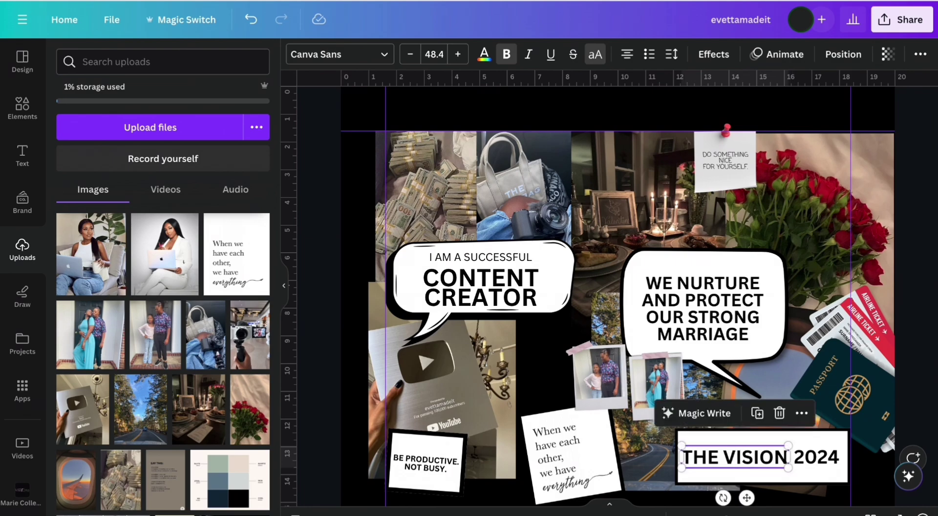
# Search the elements for money, insert a photo of dollar stacks and scale it to 4.44 × 3.33 in beside the airline tickets
pyautogui.click(22, 147)
pyautogui.click(22, 108)
pyautogui.write('money')
pyautogui.press('Return')
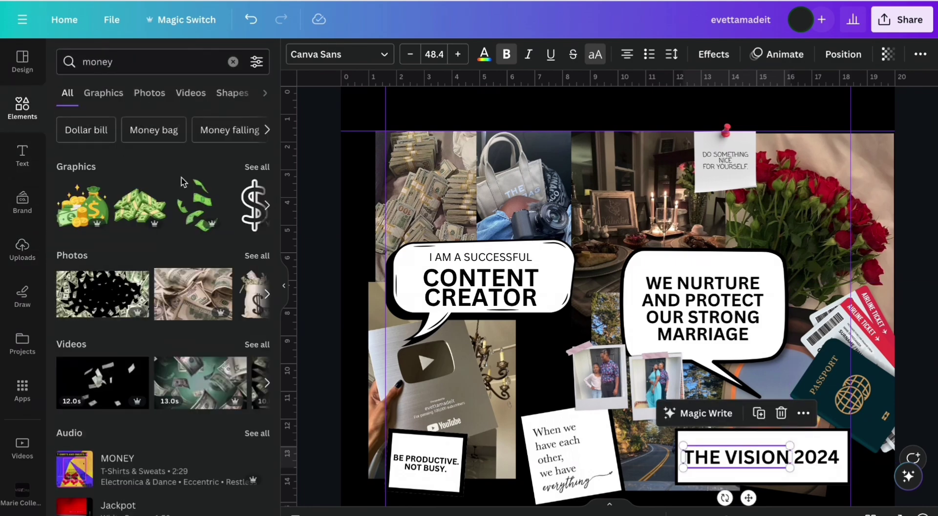
pyautogui.click(189, 298)
pyautogui.moveTo(390, 483); pyautogui.dragTo(729, 225)
pyautogui.moveTo(790, 158); pyautogui.dragTo(817, 318)
# Send the dollar stacks backward behind the tickets and passport and place them at X 14.7 in, Y 7.74 in
pyautogui.click(534, 54)
pyautogui.click(232, 90)
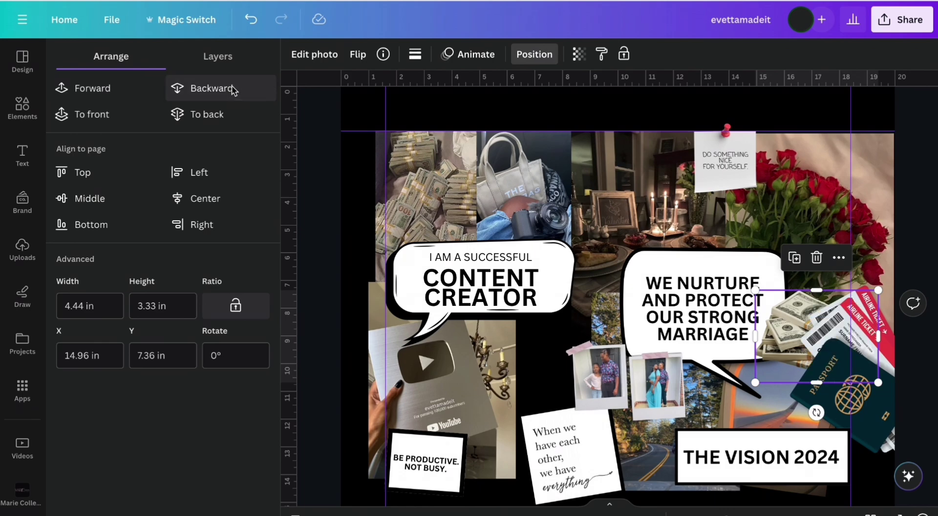
pyautogui.moveTo(788, 338); pyautogui.dragTo(780, 349)
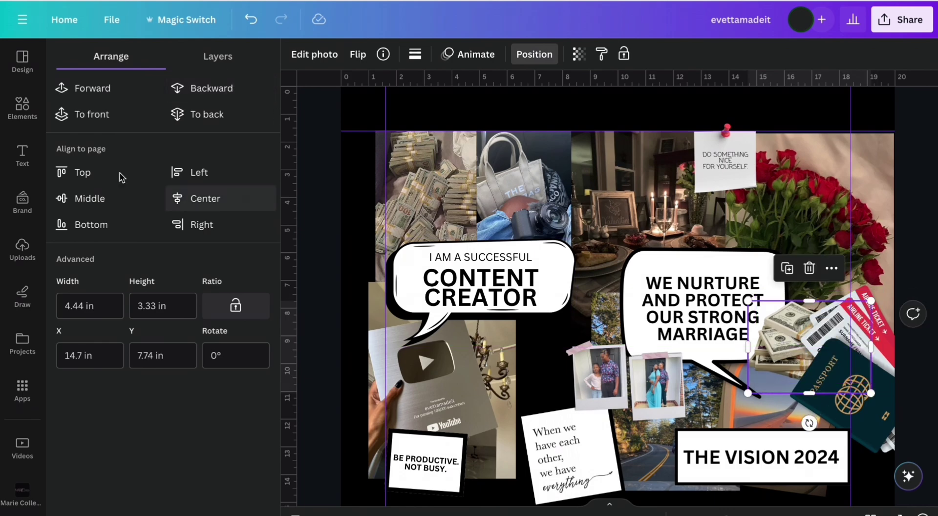
# Search the elements for hearts and add a graphic of scattered hand-drawn heart outlines to the board
pyautogui.click(22, 107)
pyautogui.click(143, 72)
pyautogui.write('hearts')
pyautogui.press('Return')
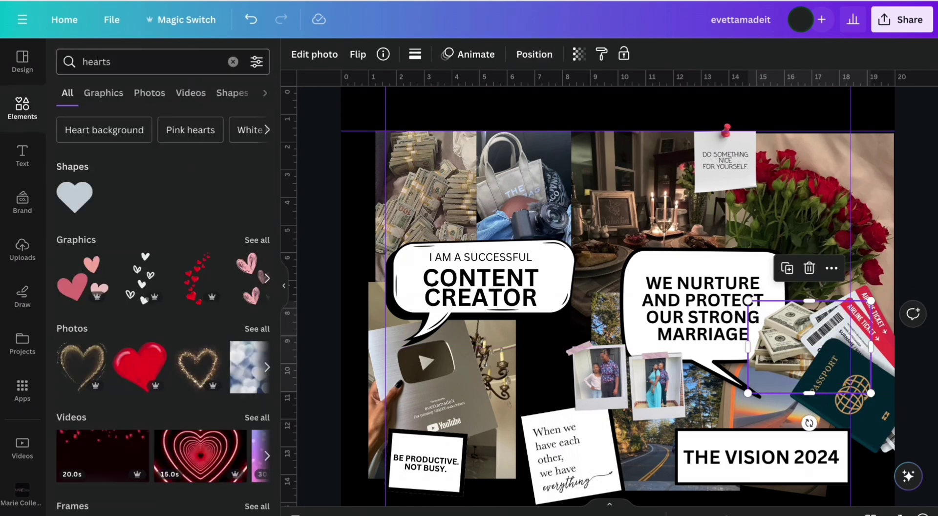
pyautogui.click(266, 278)
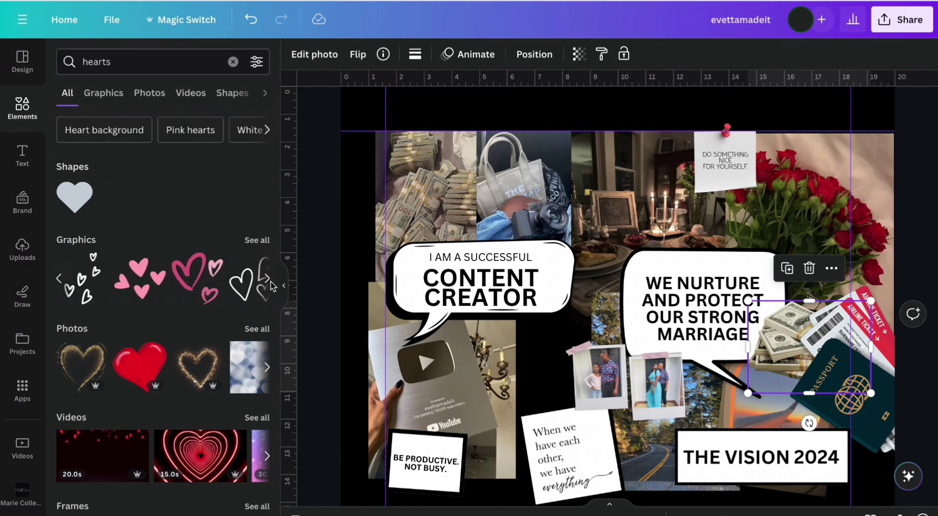
pyautogui.moveTo(244, 284); pyautogui.dragTo(622, 306)
# Recolor the heart outlines white, shrink them and place them where the handbag and dinner photos meet
pyautogui.click(448, 54)
pyautogui.click(144, 133)
pyautogui.moveTo(665, 381); pyautogui.dragTo(616, 311)
pyautogui.moveTo(581, 260)
pyautogui.mouseDown()
pyautogui.moveTo(594, 250)
pyautogui.moveTo(590, 256)
pyautogui.mouseUp()
pyautogui.click(629, 56)
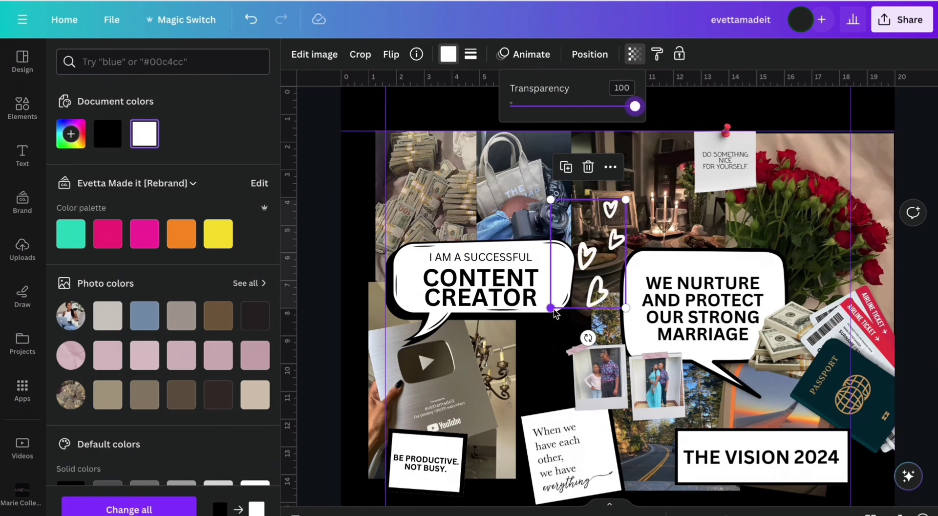
pyautogui.moveTo(550, 308); pyautogui.dragTo(570, 281)
pyautogui.moveTo(599, 245); pyautogui.dragTo(586, 181)
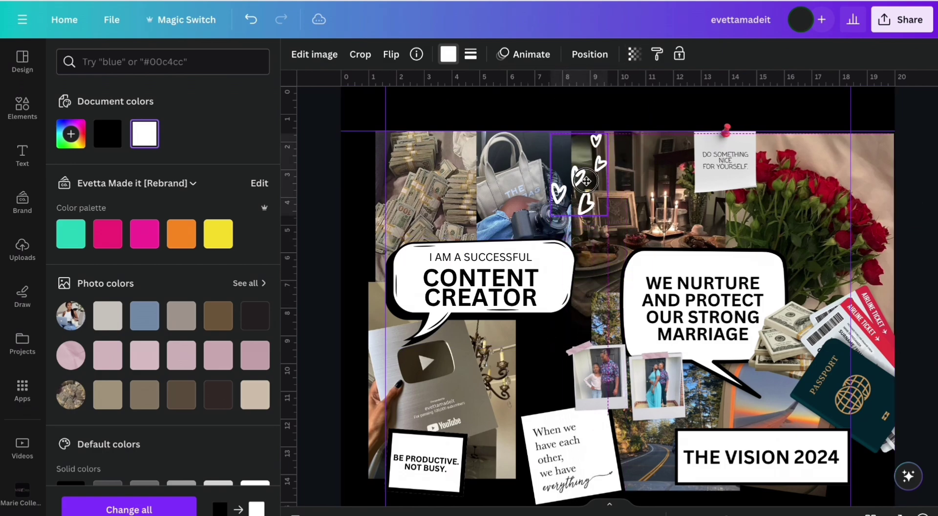
# Move the "BE PRODUCTIVE. NOT BUSY." note up onto the money and handbag photos and nudge the family quote note upward
pyautogui.click(335, 204)
pyautogui.scroll(-3, 335, 203)
pyautogui.moveTo(381, 136); pyautogui.dragTo(846, 413)
pyautogui.click(845, 413)
pyautogui.moveTo(585, 401); pyautogui.dragTo(580, 386)
pyautogui.moveTo(482, 393); pyautogui.dragTo(491, 219)
pyautogui.moveTo(527, 191); pyautogui.dragTo(524, 175)
pyautogui.moveTo(604, 78); pyautogui.dragTo(528, 413)
pyautogui.click(384, 197)
# Try to enlarge the YouTube plaque photo toward the board's lower-left corner
pyautogui.moveTo(473, 204); pyautogui.dragTo(762, 218)
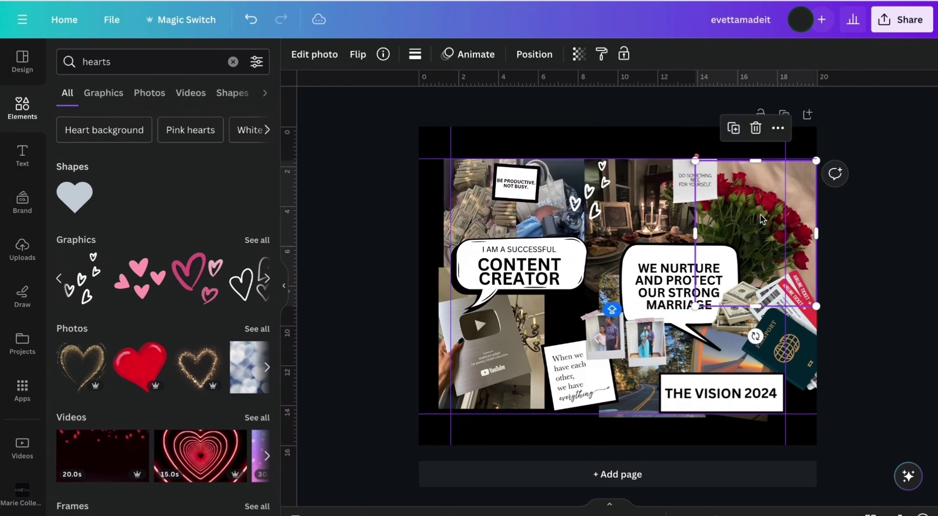
pyautogui.click(727, 373)
pyautogui.click(532, 327)
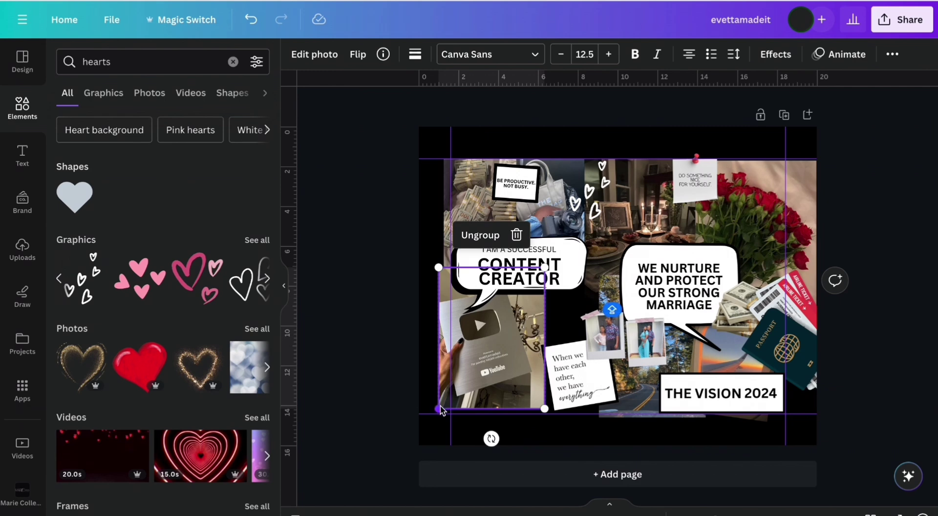
pyautogui.moveTo(430, 414); pyautogui.dragTo(423, 442)
pyautogui.hotkey('ctrl', 'z')
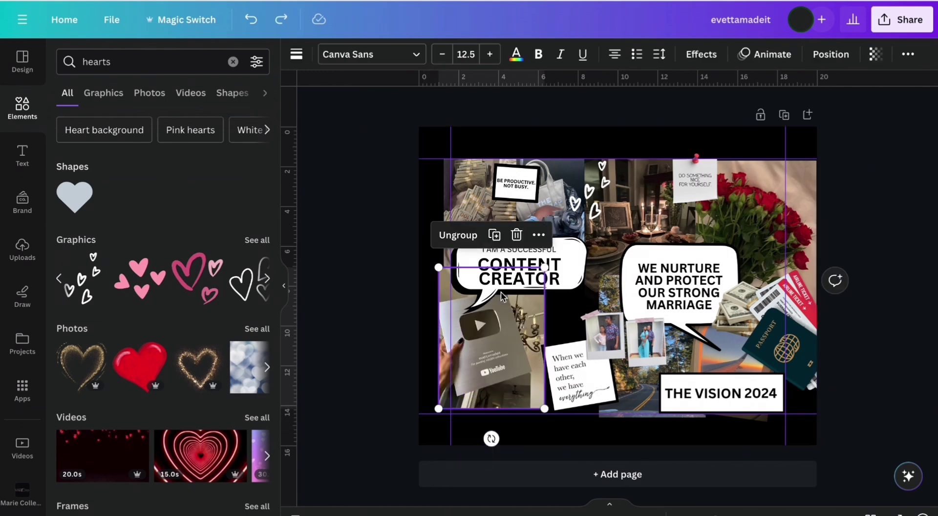
# Select all the background photos together and scale them to about 23.7 × 16.5 in so they extend over the black margins
pyautogui.keyDown('shift'); pyautogui.click(491, 197); pyautogui.keyUp('shift')
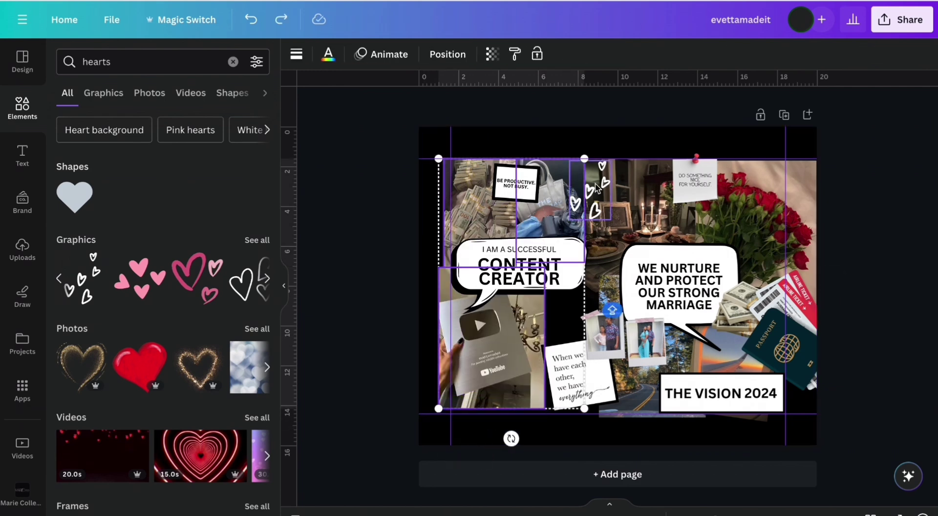
pyautogui.keyDown('shift'); pyautogui.click(636, 184); pyautogui.keyUp('shift')
pyautogui.keyDown('shift'); pyautogui.click(764, 205); pyautogui.keyUp('shift')
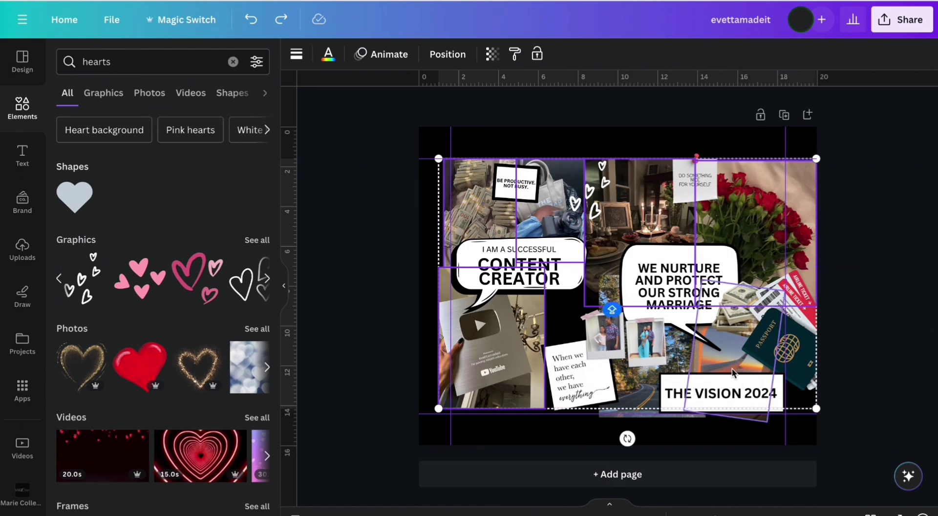
pyautogui.keyDown('shift'); pyautogui.click(641, 391); pyautogui.keyUp('shift')
pyautogui.moveTo(438, 408); pyautogui.dragTo(404, 454)
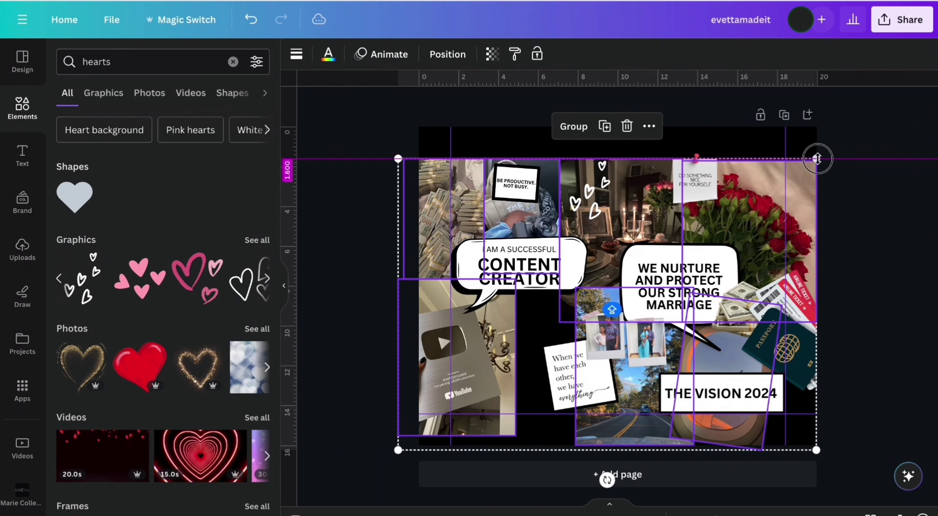
pyautogui.moveTo(816, 158); pyautogui.dragTo(872, 118)
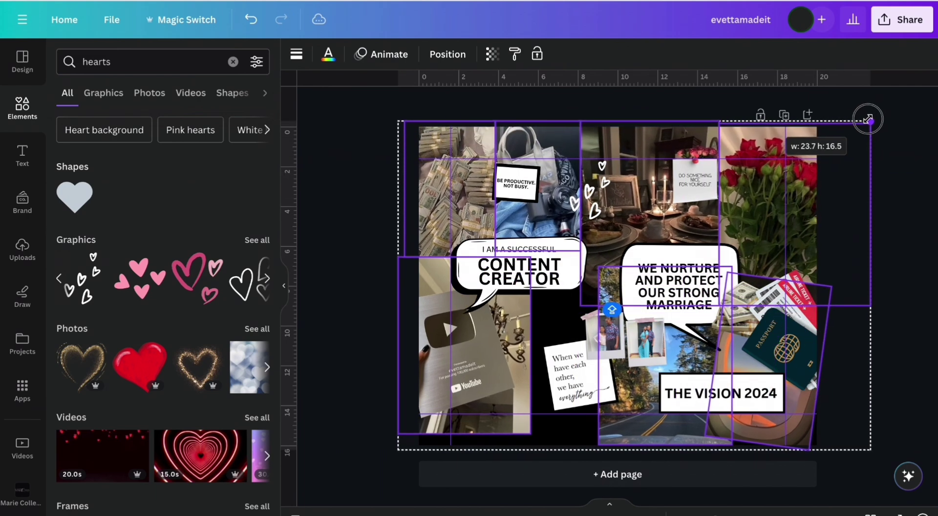
# Shift the "BE PRODUCTIVE. NOT BUSY." note slightly down and left, and align the YouTube plaque photo with the board's left edge
pyautogui.click(348, 271)
pyautogui.moveTo(524, 182); pyautogui.dragTo(496, 189)
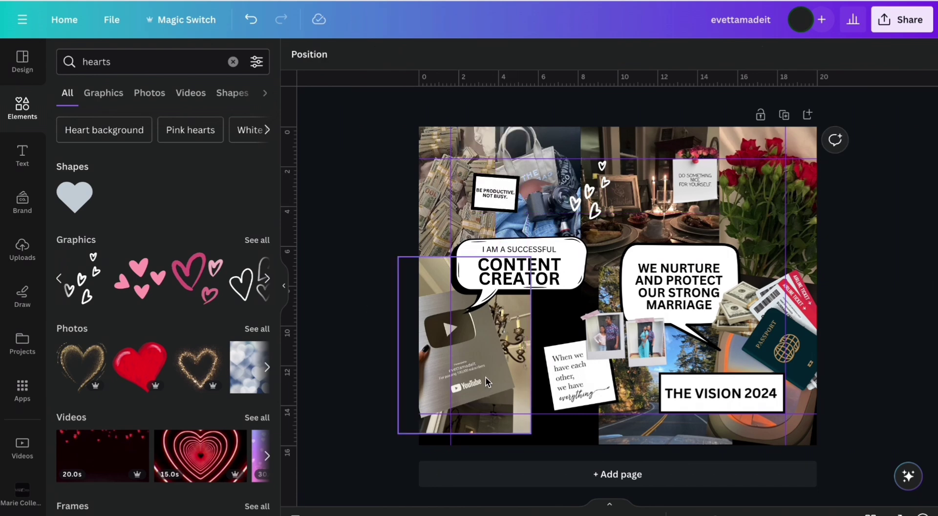
pyautogui.click(499, 366)
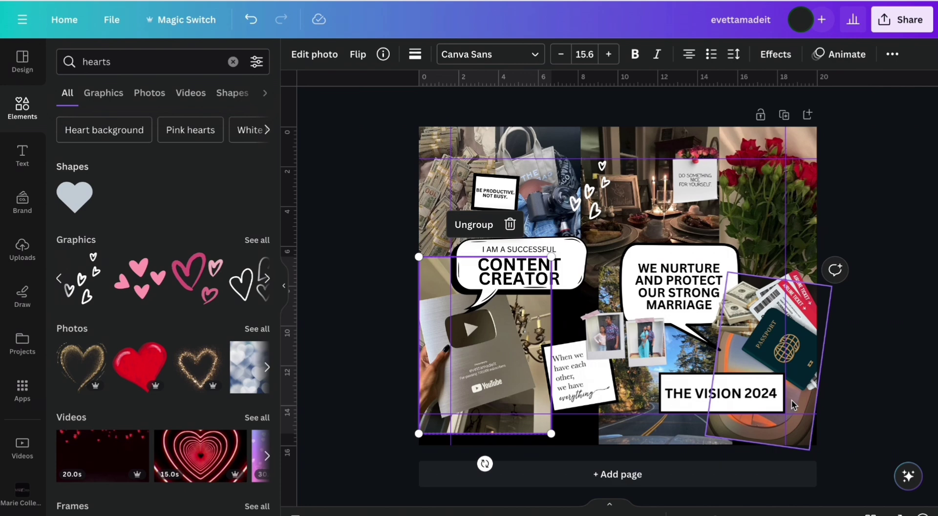
# Enlarge the roses photo to 7.96 × 9.58 in from its lower-left corner
pyautogui.click(792, 218)
pyautogui.moveTo(719, 305); pyautogui.dragTo(712, 314)
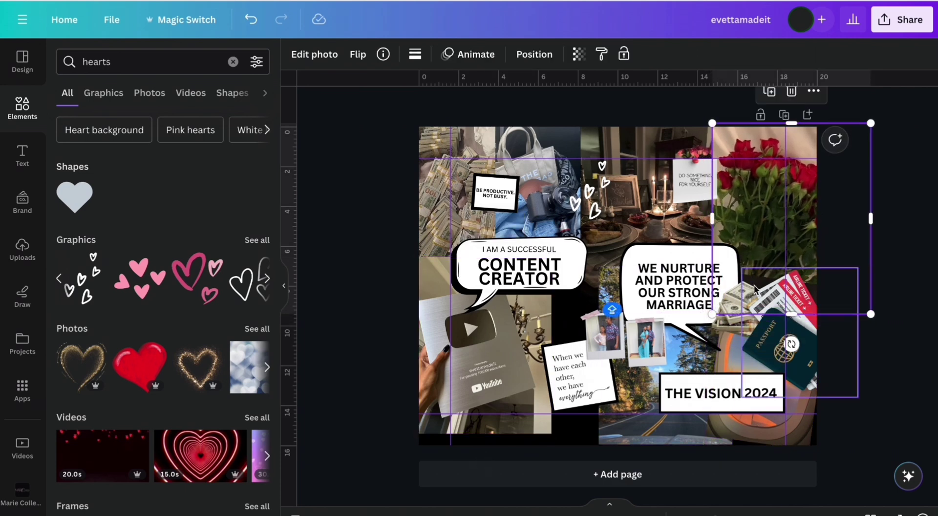
# Try to bring the roses photo to the front
pyautogui.click(552, 59)
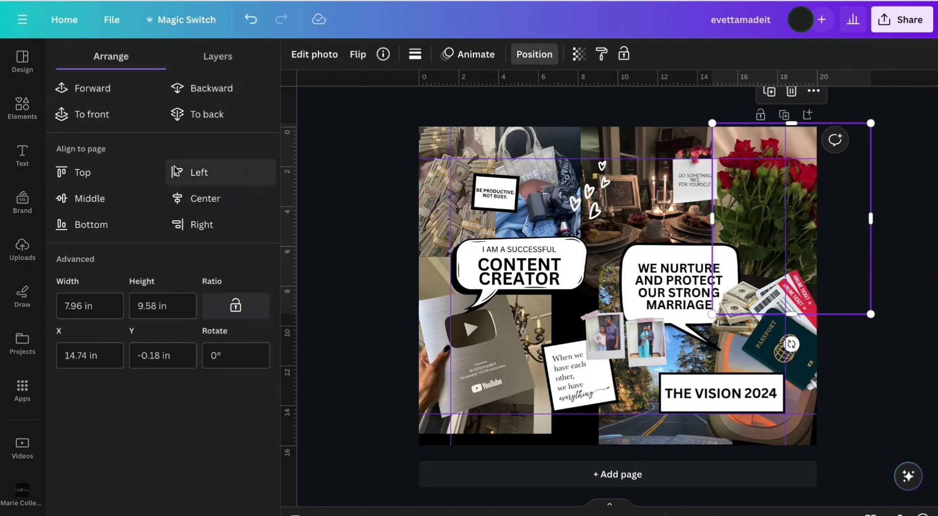
pyautogui.click(116, 115)
pyautogui.hotkey('ctrl', 'z')
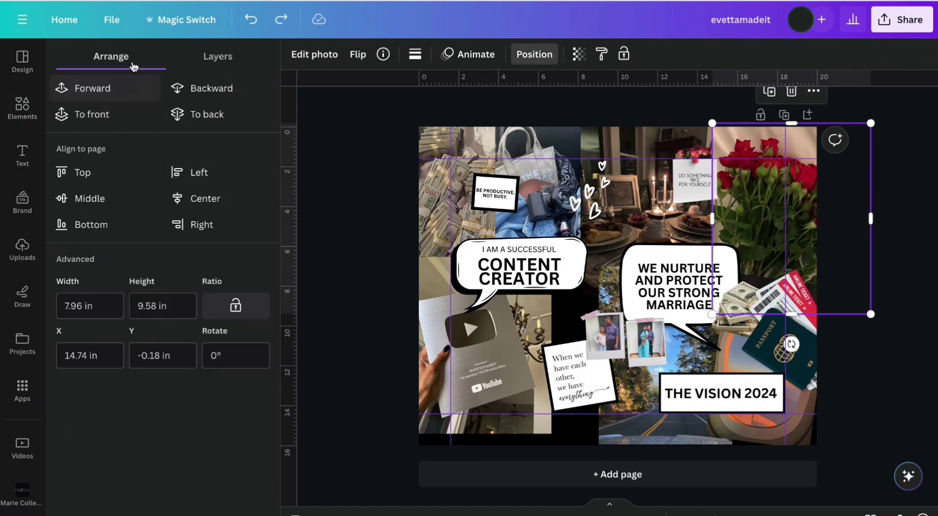
pyautogui.rightClick(371, 191)
pyautogui.press('Escape')
# Enlarge the plane window photo to about 8.8 in high and widen it past the board's right edge to fill the corner
pyautogui.scroll(2, 357, 142)
pyautogui.scroll(-3, 358, 111)
pyautogui.click(750, 469)
pyautogui.moveTo(737, 466); pyautogui.dragTo(724, 484)
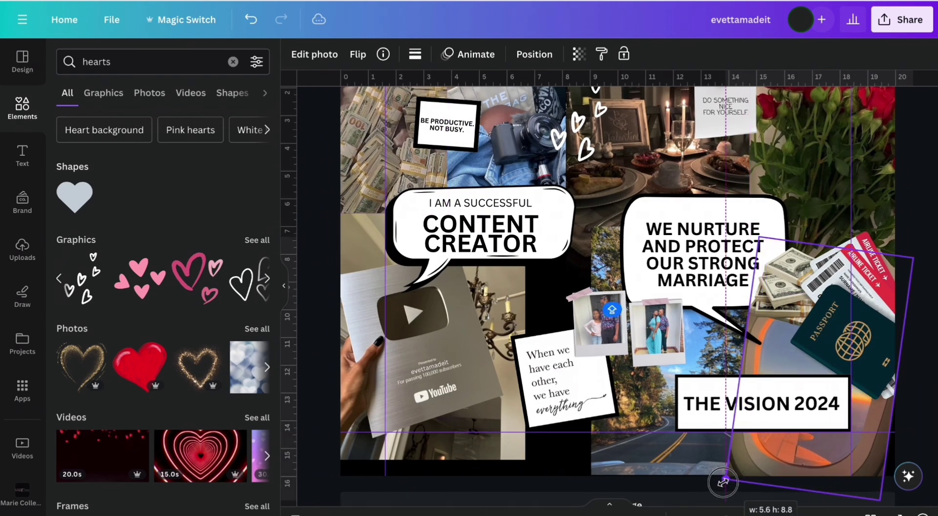
pyautogui.moveTo(896, 378); pyautogui.dragTo(912, 381)
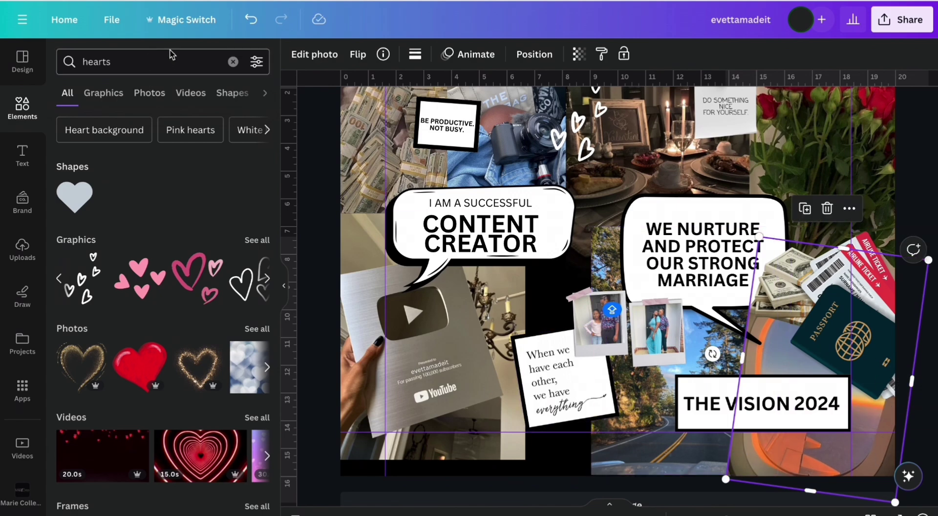
# Search the elements for PLANE and add the cut-out photo of the flying airliner to the board
pyautogui.click(233, 62)
pyautogui.write('PLANE')
pyautogui.press('Return')
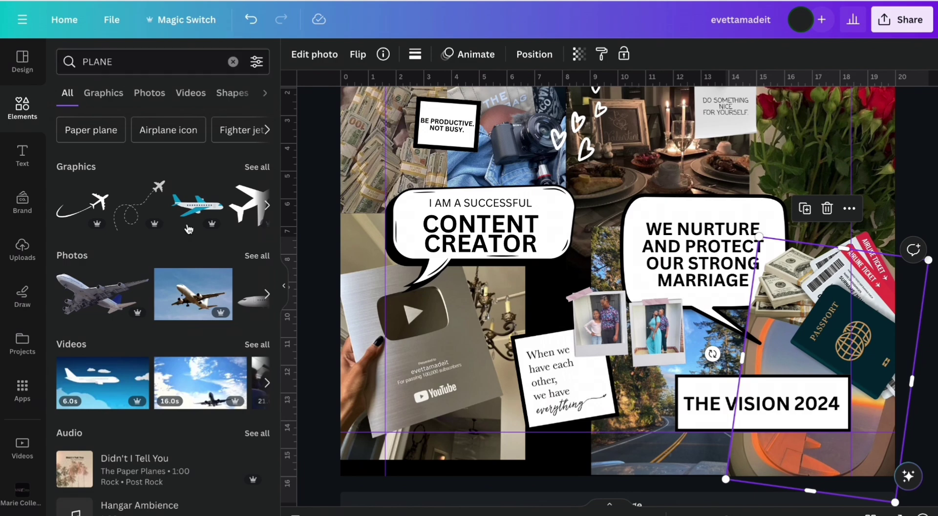
pyautogui.moveTo(103, 293); pyautogui.dragTo(600, 322)
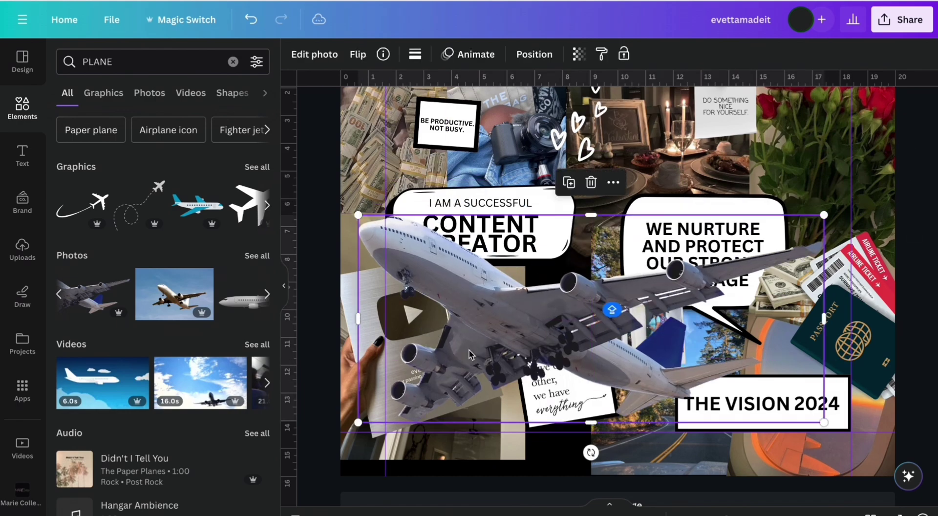
# Shrink the airliner photo and place it, slightly tilted, in the board's lower-right corner below the 2024 title
pyautogui.moveTo(359, 214); pyautogui.dragTo(769, 436)
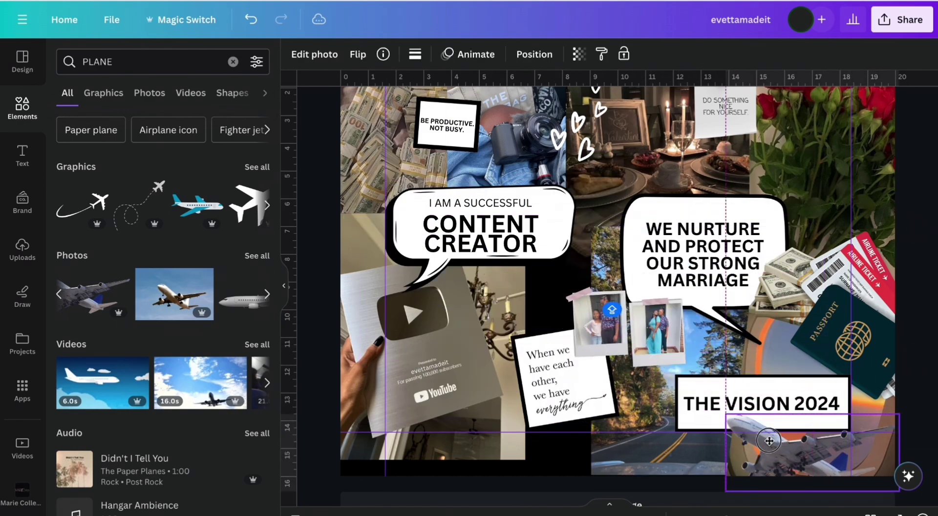
pyautogui.click(233, 62)
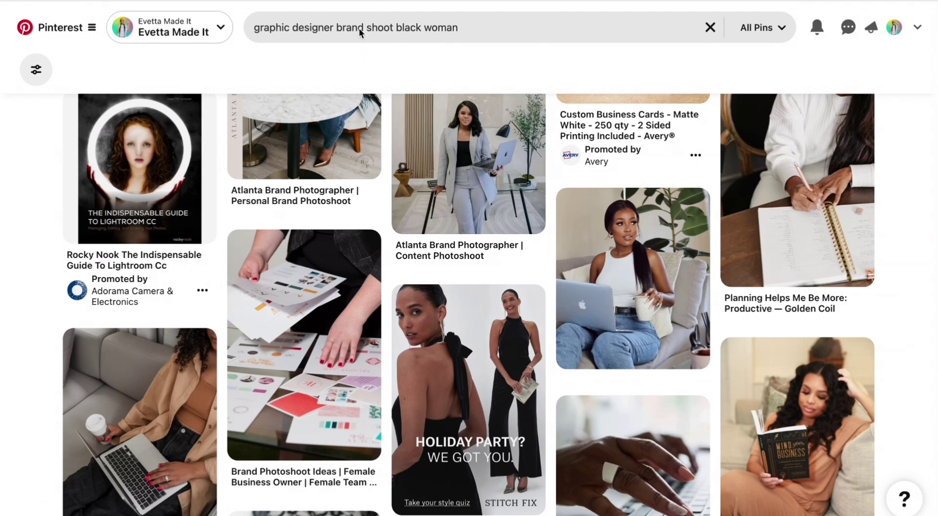
# Switch to Pinterest, search for spa black woman and download the photo of the woman in a face mask holding a glass
pyautogui.click(395, 33)
pyautogui.click(383, 8)
pyautogui.click(393, 30)
pyautogui.hotkey('shift', 'Home')
pyautogui.write('SPA')
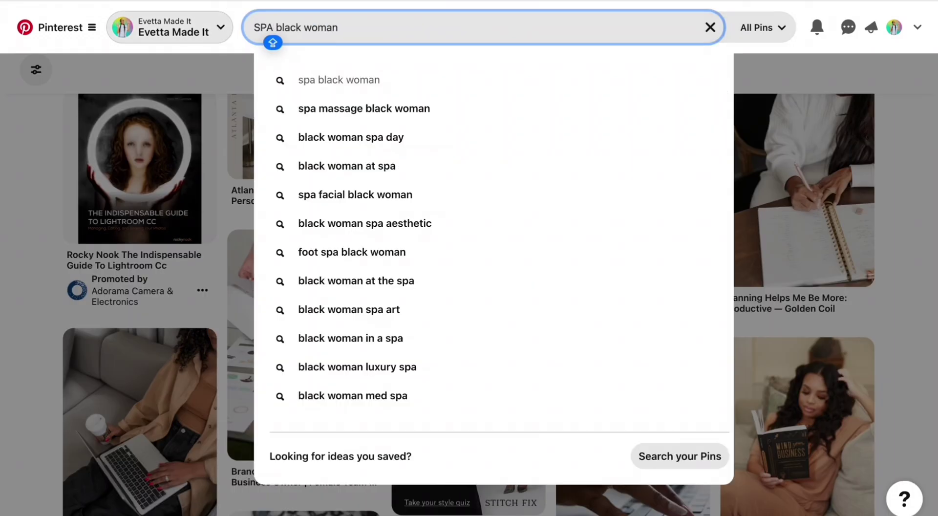
pyautogui.click(319, 83)
pyautogui.scroll(-2, 459, 256)
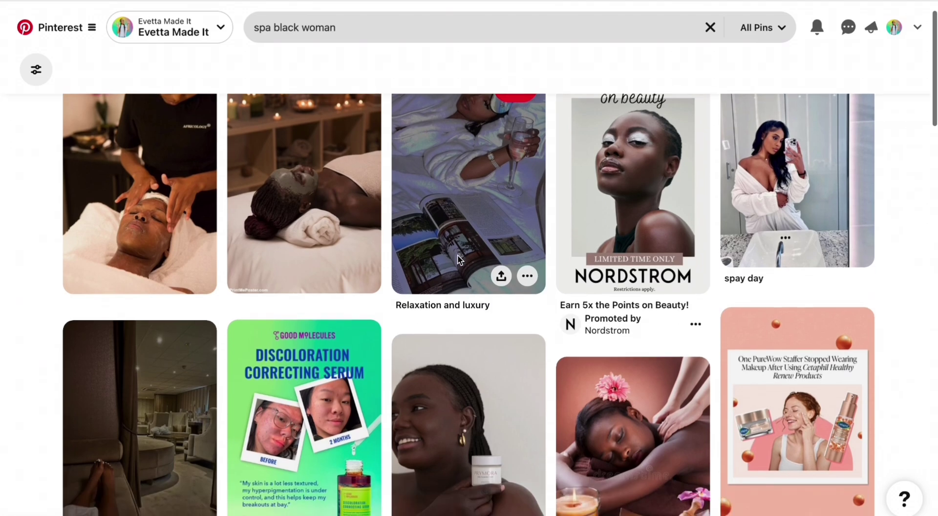
pyautogui.scroll(-10, 459, 256)
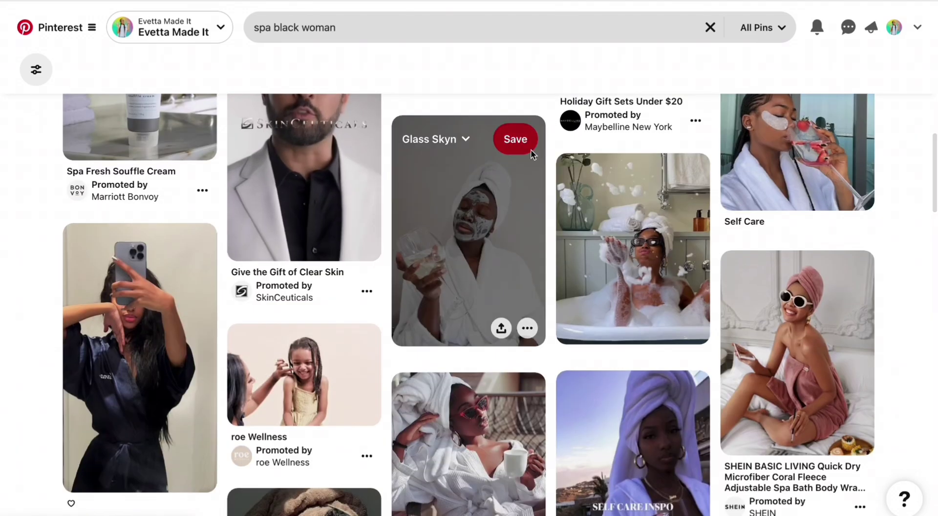
pyautogui.click(527, 328)
pyautogui.click(547, 383)
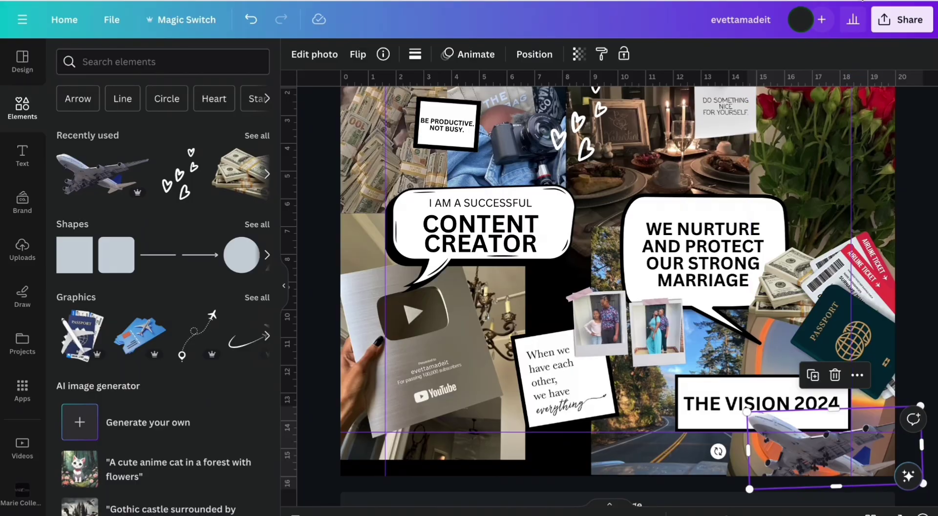
# Add the downloaded face-mask photo to the board, shrink it to about 6.5 in wide and cover the gap beside the YouTube plaque
pyautogui.moveTo(775, 46); pyautogui.dragTo(611, 305)
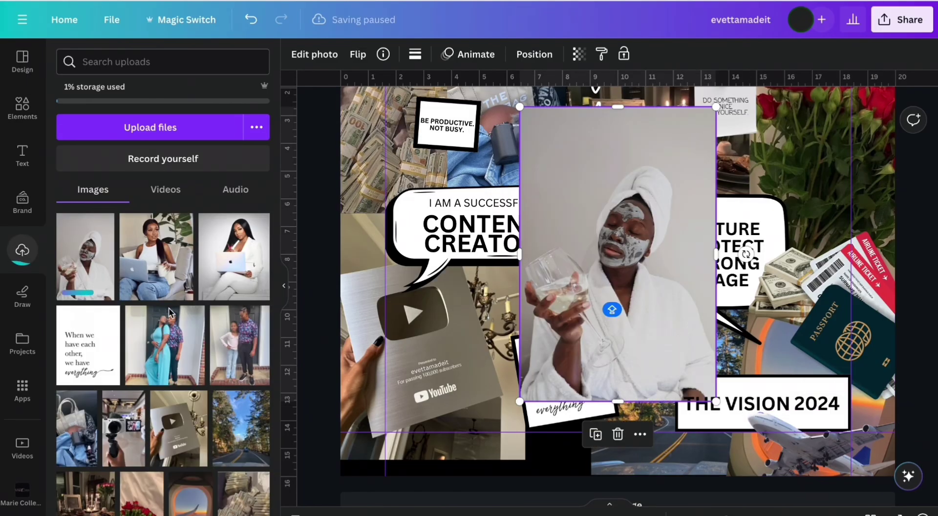
pyautogui.moveTo(661, 226); pyautogui.dragTo(621, 284)
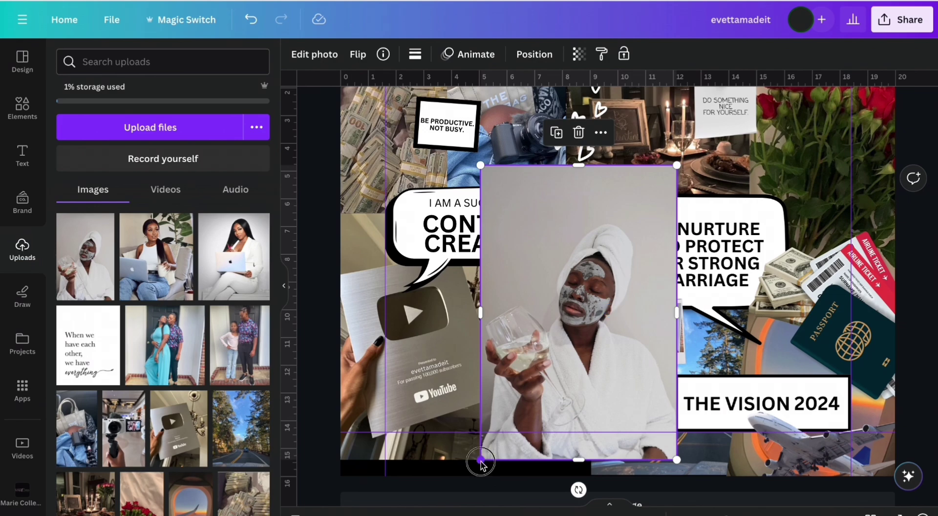
pyautogui.moveTo(481, 461); pyautogui.dragTo(498, 435)
pyautogui.scroll(2, 538, 323)
pyautogui.scroll(-3, 538, 324)
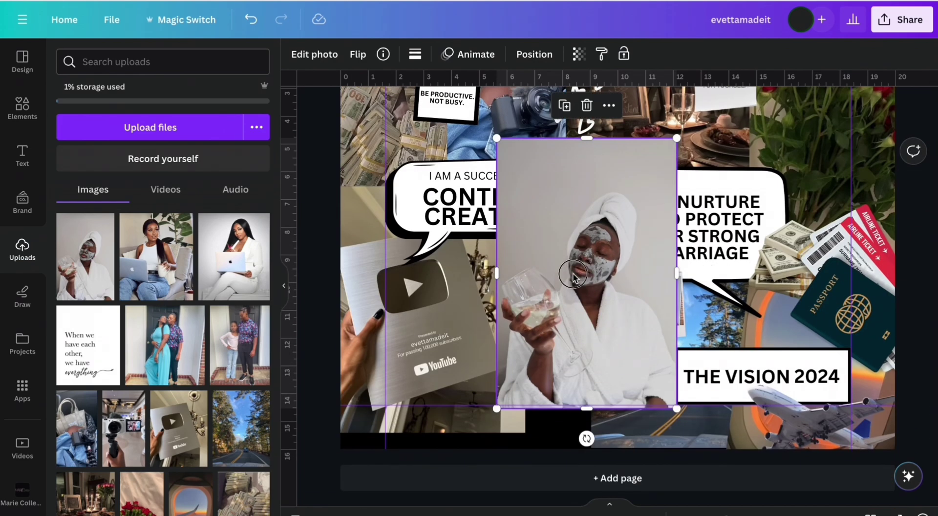
pyautogui.moveTo(577, 272); pyautogui.dragTo(540, 304)
# Add the pink torn paper strip, shrink it and tilt it across the eyes of the woman in the face-mask photo
pyautogui.click(22, 107)
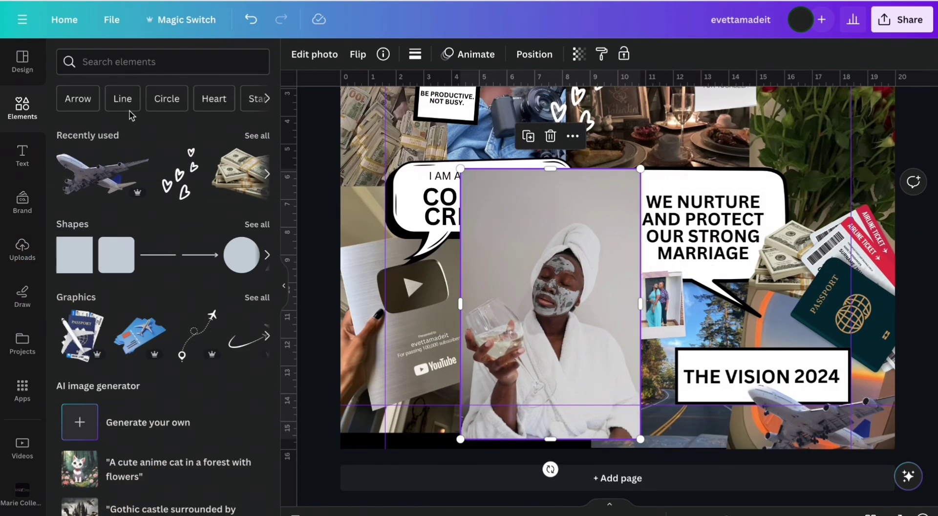
pyautogui.click(204, 166)
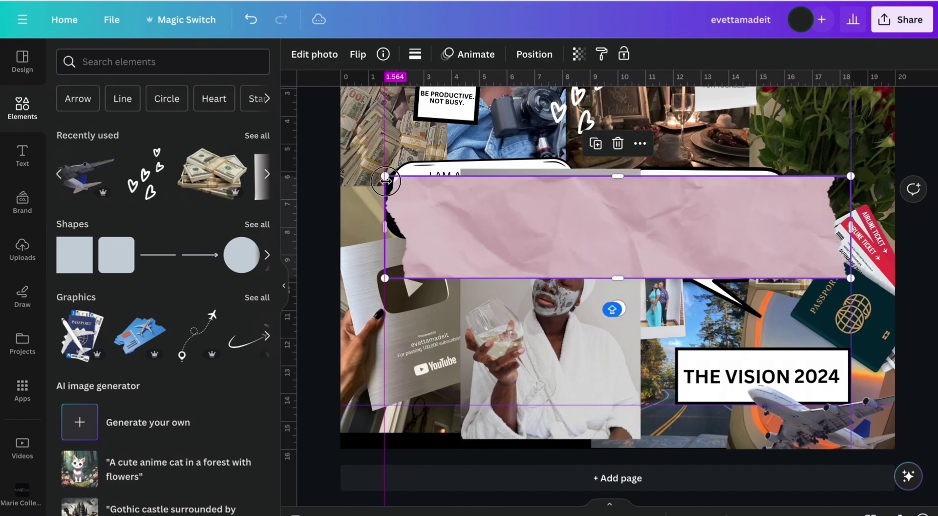
pyautogui.moveTo(391, 293); pyautogui.dragTo(611, 177)
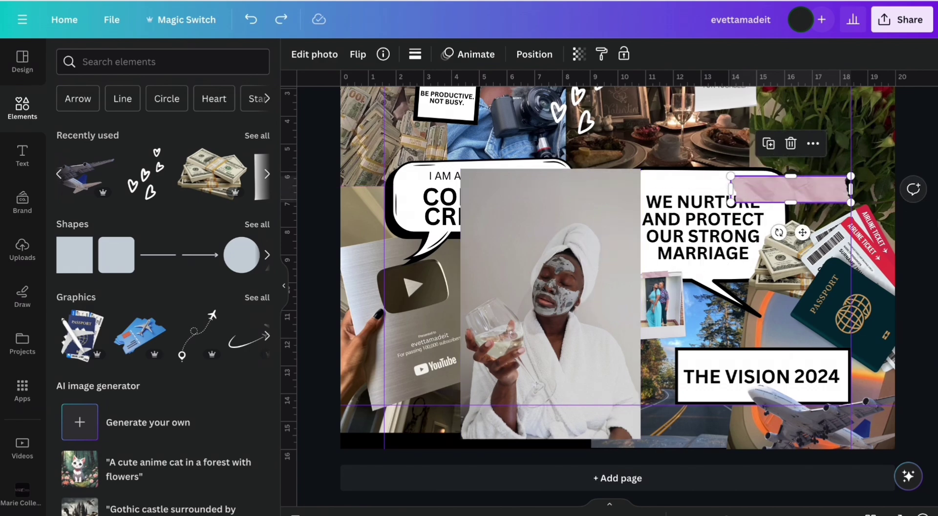
pyautogui.moveTo(821, 194); pyautogui.dragTo(566, 286)
pyautogui.scroll(3, 567, 285)
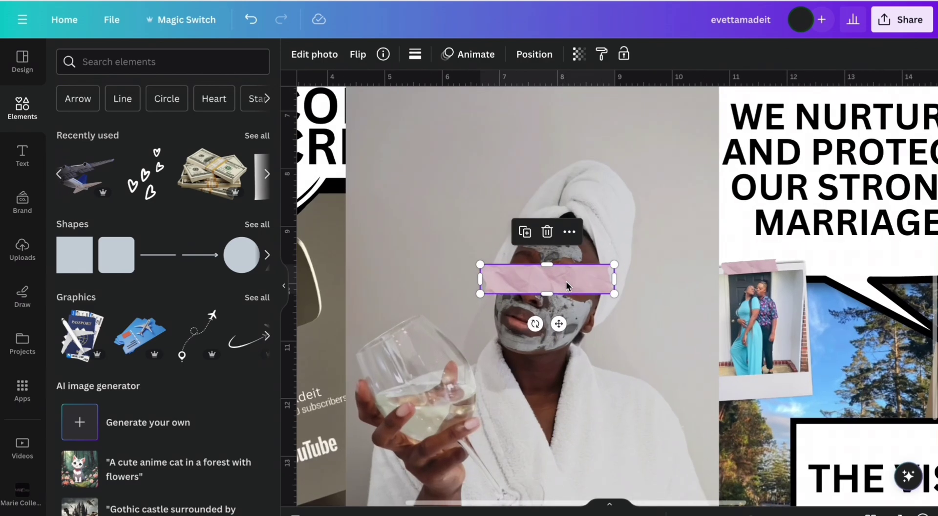
pyautogui.moveTo(536, 323); pyautogui.dragTo(524, 319)
pyautogui.moveTo(607, 318); pyautogui.dragTo(572, 277)
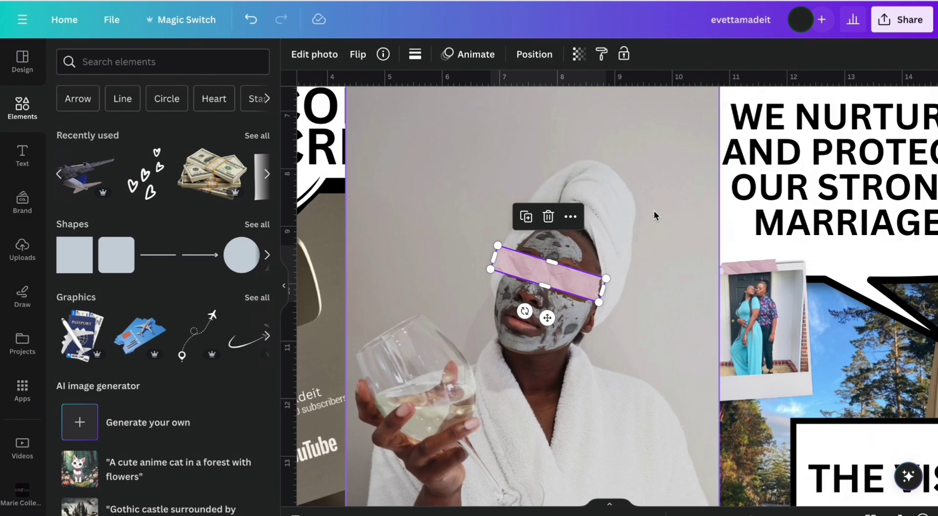
# Group the pink strip with the face-mask photo and shrink the group to 4.64 × 6.95 in
pyautogui.keyDown('shift'); pyautogui.click(655, 217); pyautogui.keyUp('shift')
pyautogui.scroll(-3, 655, 207)
pyautogui.hotkey('ctrl', 'g')
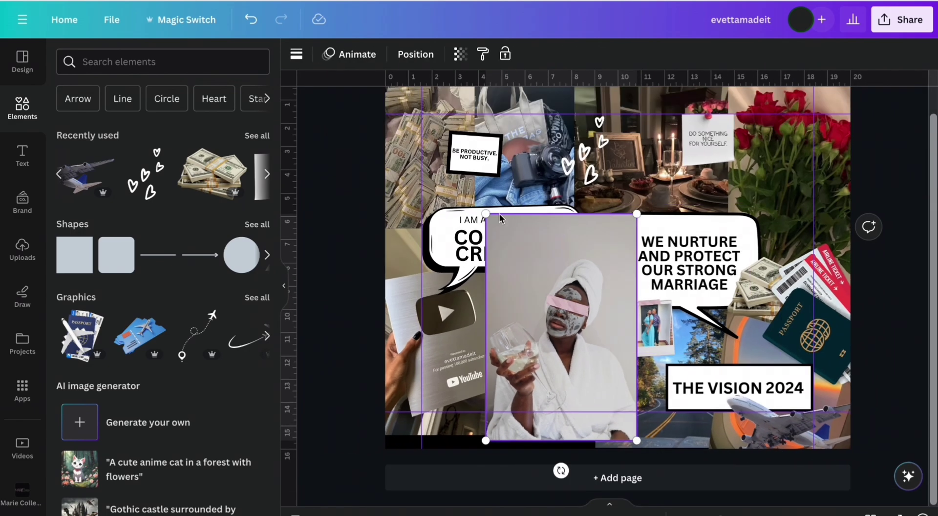
pyautogui.moveTo(486, 213); pyautogui.dragTo(529, 279)
pyautogui.moveTo(562, 306); pyautogui.dragTo(544, 268)
# Layer the face-mask group behind the speech bubble, polaroids and quote note, and nudge it up
pyautogui.click(427, 54)
pyautogui.click(223, 119)
pyautogui.click(93, 89)
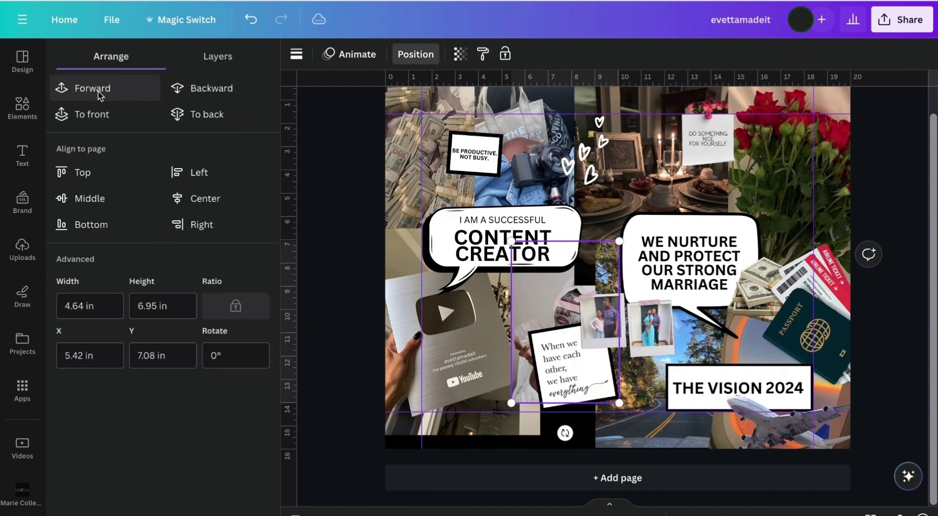
pyautogui.moveTo(557, 314); pyautogui.dragTo(556, 302)
# Shrink the YouTube plaque photo to 5.57 × 7.43 in and set it against the board's left edge below the money photo
pyautogui.click(480, 337)
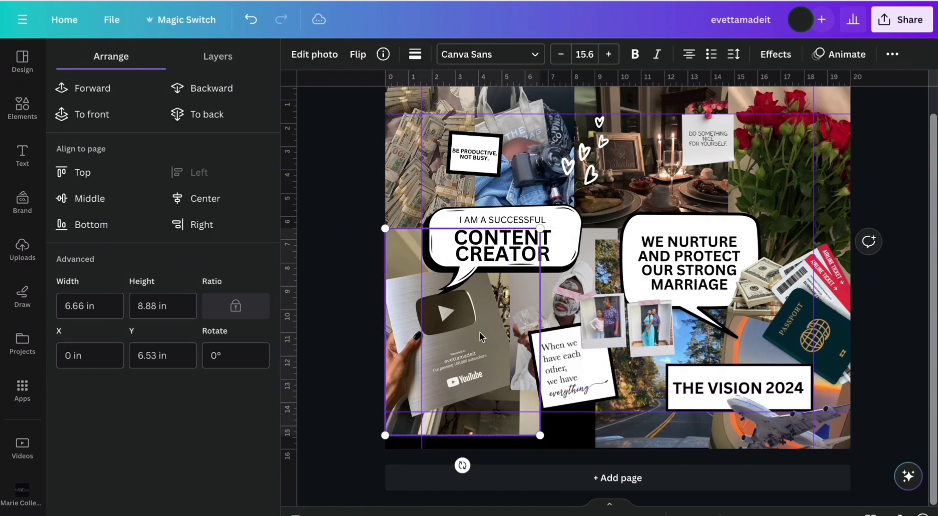
pyautogui.moveTo(540, 434); pyautogui.dragTo(453, 321)
pyautogui.moveTo(407, 256); pyautogui.dragTo(516, 401)
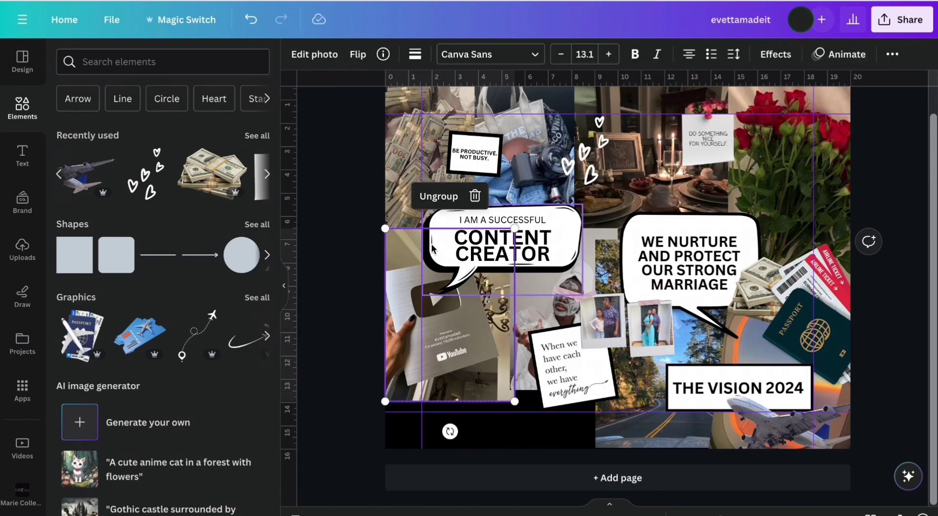
pyautogui.moveTo(401, 277); pyautogui.dragTo(404, 280)
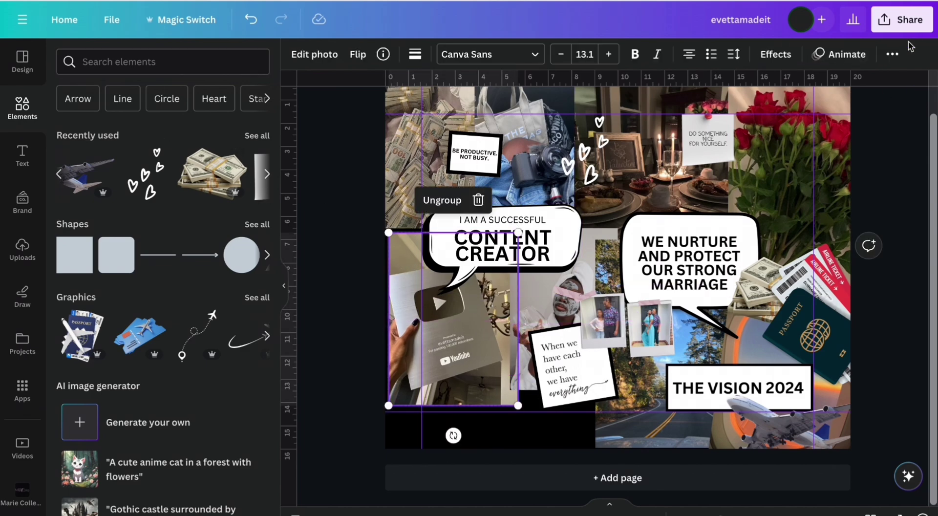
pyautogui.click(892, 54)
pyautogui.click(795, 86)
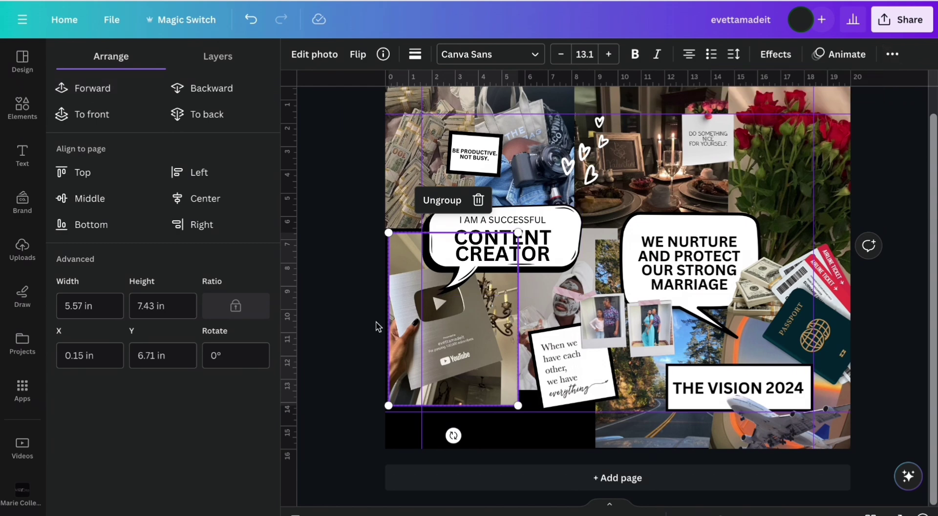
pyautogui.click(423, 320)
pyautogui.moveTo(458, 339); pyautogui.dragTo(454, 341)
pyautogui.click(374, 321)
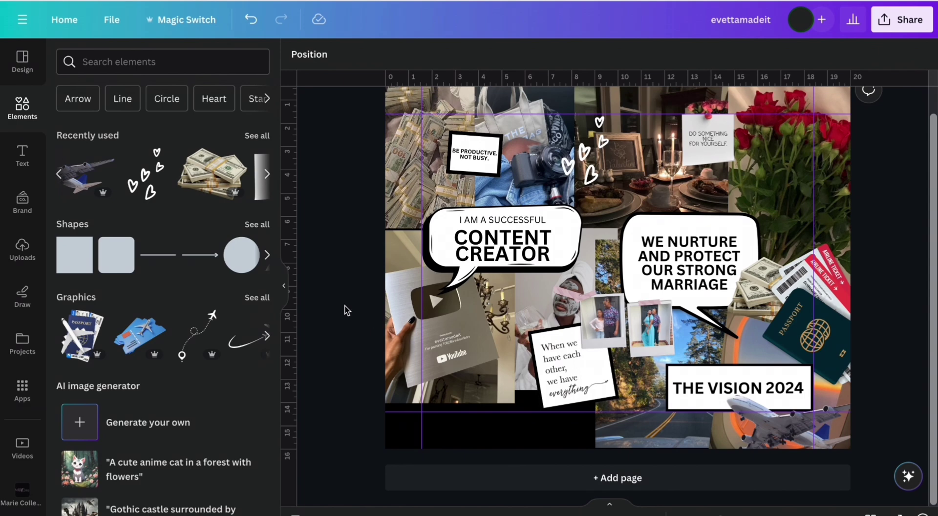
# Fill the black lower-left corner with the desk photo of the open book and laptop, lowering it to reveal the keyboard
pyautogui.doubleClick(538, 430)
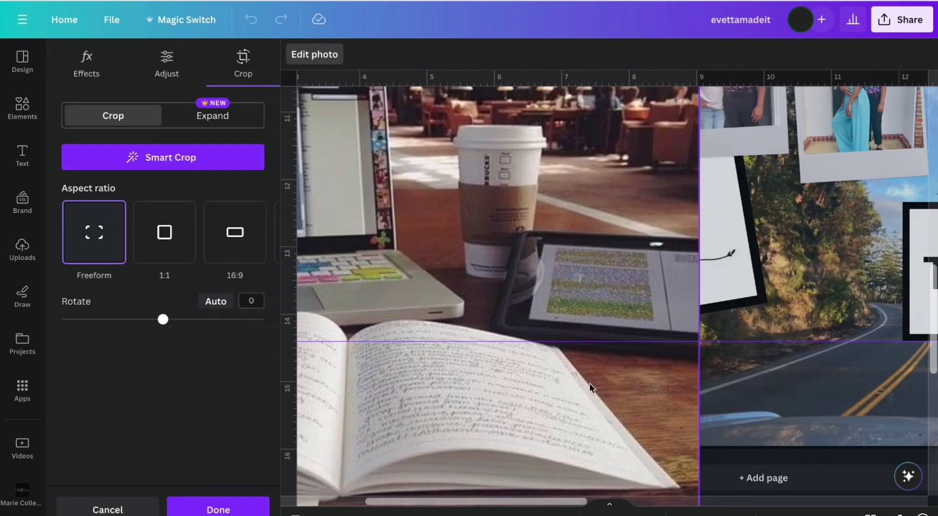
pyautogui.click(660, 409)
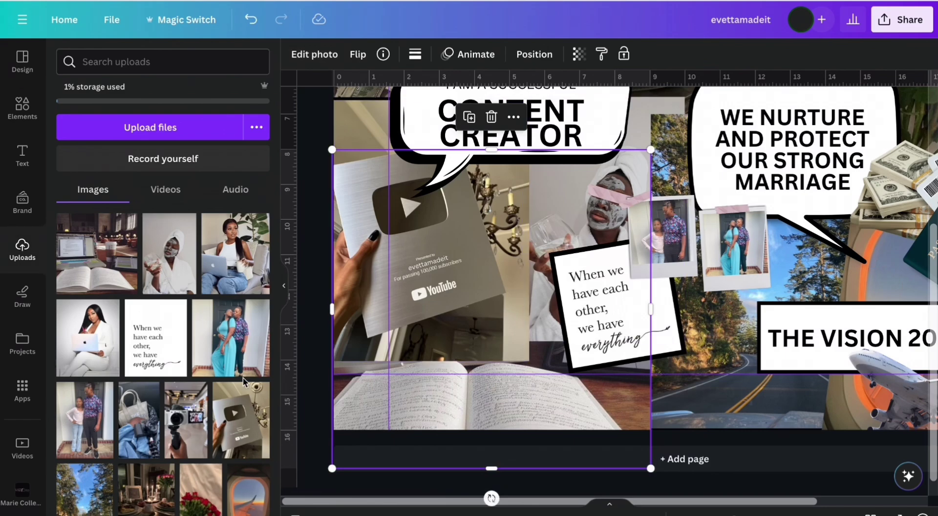
pyautogui.click(324, 380)
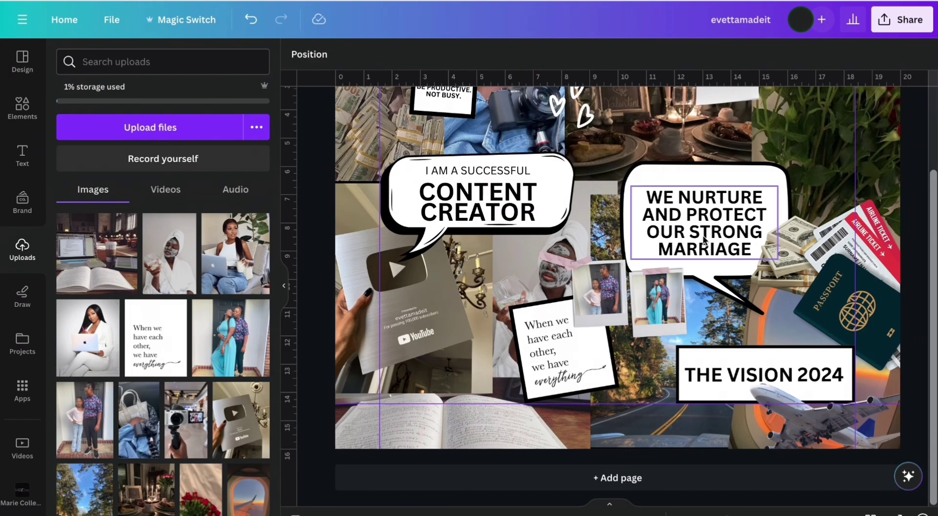
pyautogui.click(547, 435)
pyautogui.moveTo(547, 435); pyautogui.dragTo(548, 460)
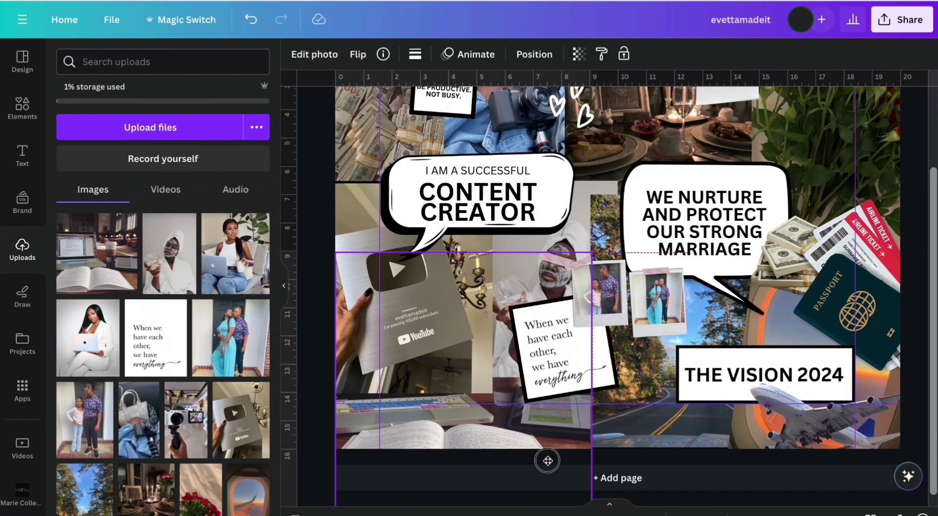
pyautogui.click(313, 416)
pyautogui.click(287, 283)
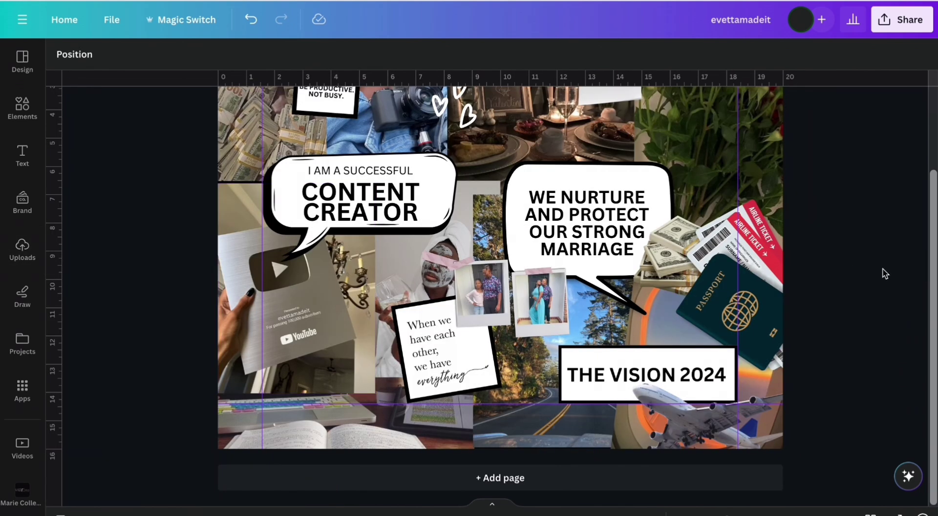
# Place a copy of the white hearts, rotated to -12.9°, above the airline tickets and layer it behind them
pyautogui.scroll(3, 884, 272)
pyautogui.scroll(-2, 483, 133)
pyautogui.click(483, 133)
pyautogui.hotkey('ctrl', 'd')
pyautogui.moveTo(477, 147); pyautogui.dragTo(682, 227)
pyautogui.moveTo(671, 264); pyautogui.dragTo(687, 262)
pyautogui.moveTo(688, 189); pyautogui.dragTo(760, 208)
pyautogui.click(364, 54)
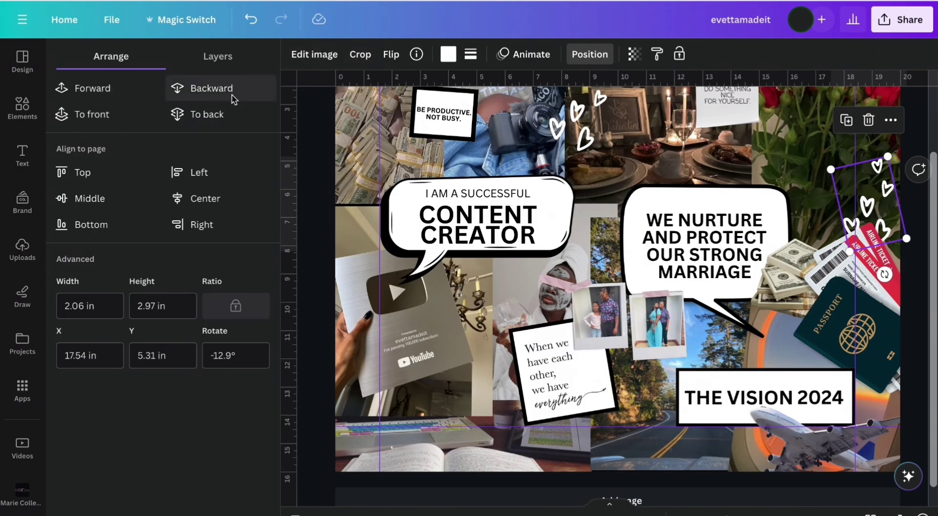
pyautogui.click(226, 88)
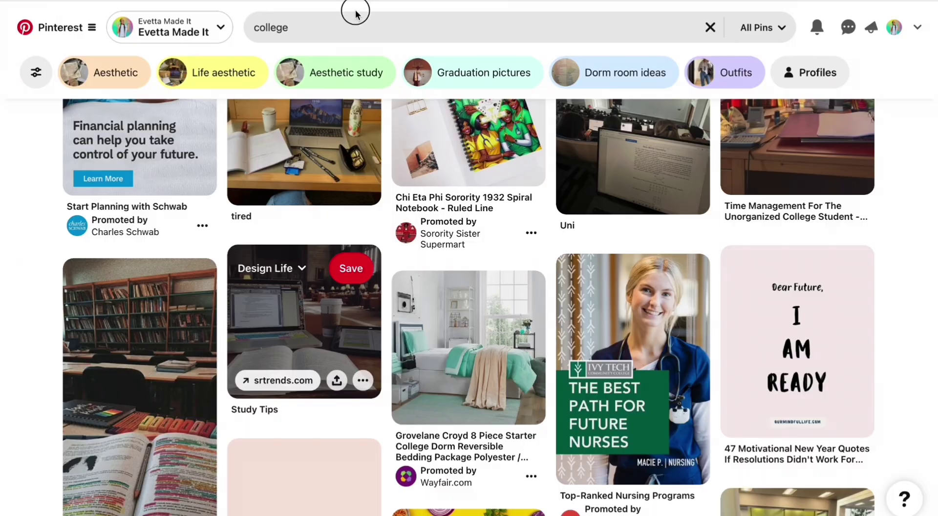
# Switch to Pinterest, search for college affirmations and download the "I am focused, persistent and will never quit" image
pyautogui.click(357, 24)
pyautogui.write('aff')
pyautogui.click(434, 83)
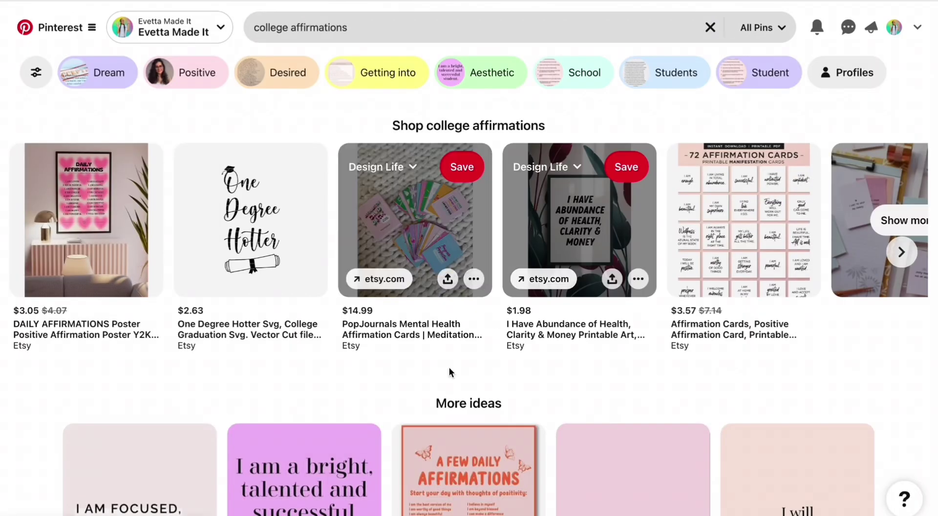
pyautogui.scroll(-5, 415, 383)
pyautogui.scroll(-1, 414, 383)
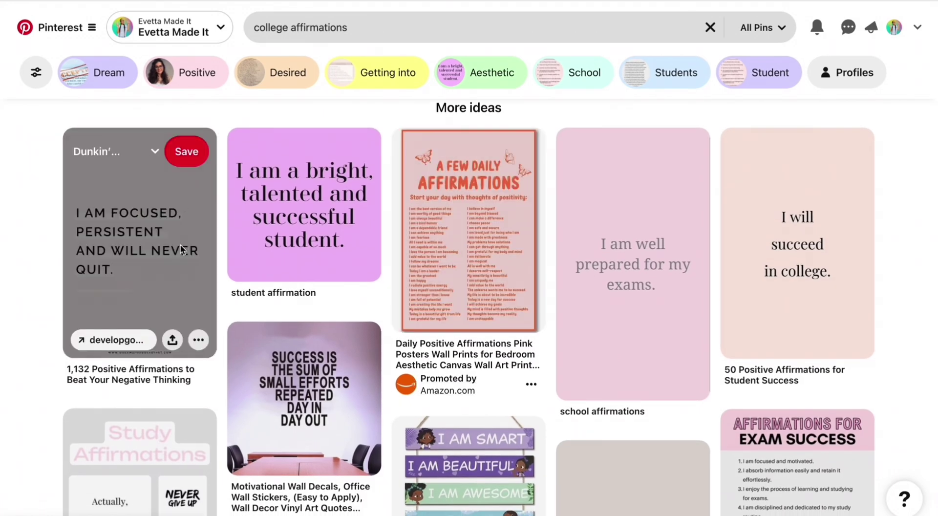
pyautogui.click(198, 340)
pyautogui.click(217, 395)
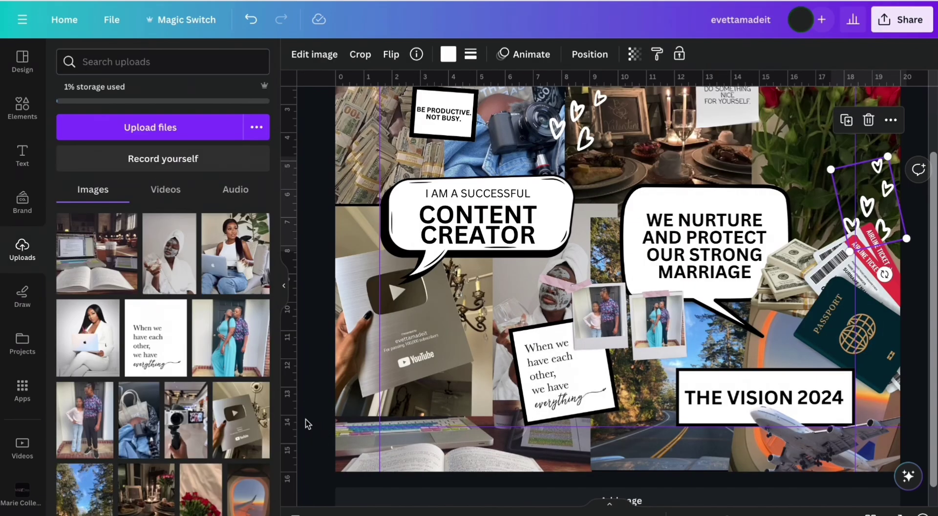
# Add the "I am focused, persistent and will never quit" image to the board and crop it to its text
pyautogui.press('r')
pyautogui.moveTo(651, 261); pyautogui.dragTo(538, 318)
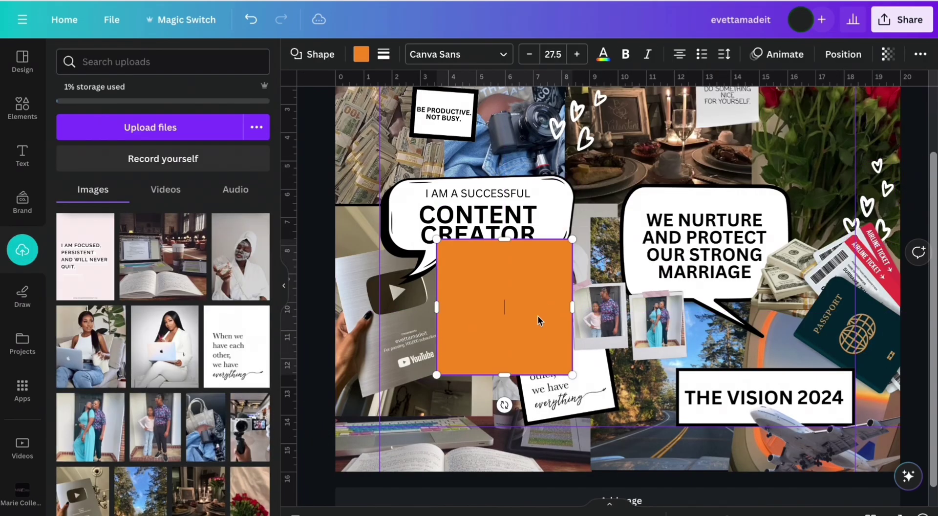
pyautogui.click(85, 257)
pyautogui.moveTo(620, 398); pyautogui.dragTo(618, 303)
pyautogui.moveTo(617, 101); pyautogui.dragTo(612, 185)
# Give the cropped affirmation image a thick solid black border
pyautogui.click(415, 54)
pyautogui.click(479, 93)
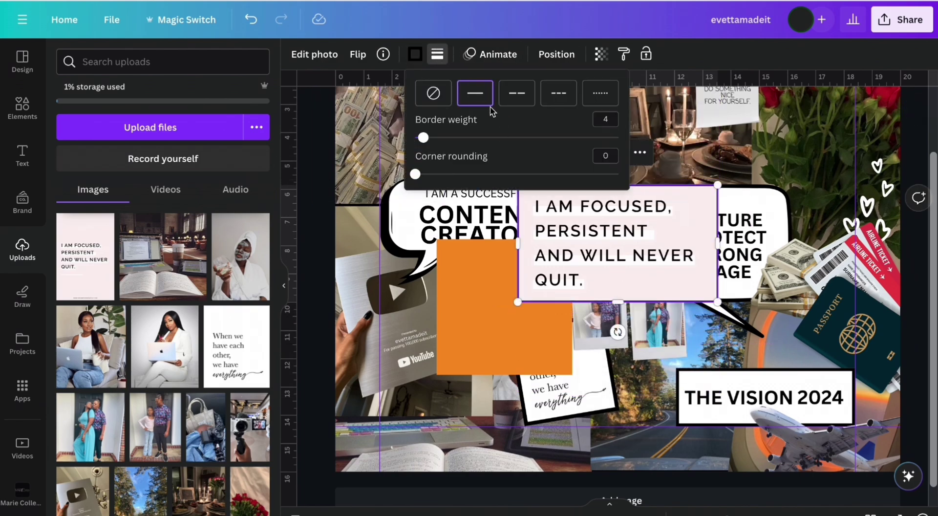
pyautogui.moveTo(416, 137); pyautogui.dragTo(443, 140)
# Shrink the bordered affirmation note, place it below the YouTube plaque and delete the stray orange rectangle
pyautogui.moveTo(656, 257); pyautogui.dragTo(529, 366)
pyautogui.moveTo(595, 358)
pyautogui.mouseDown()
pyautogui.moveTo(579, 356)
pyautogui.moveTo(593, 356)
pyautogui.mouseUp()
pyautogui.moveTo(593, 414); pyautogui.dragTo(473, 346)
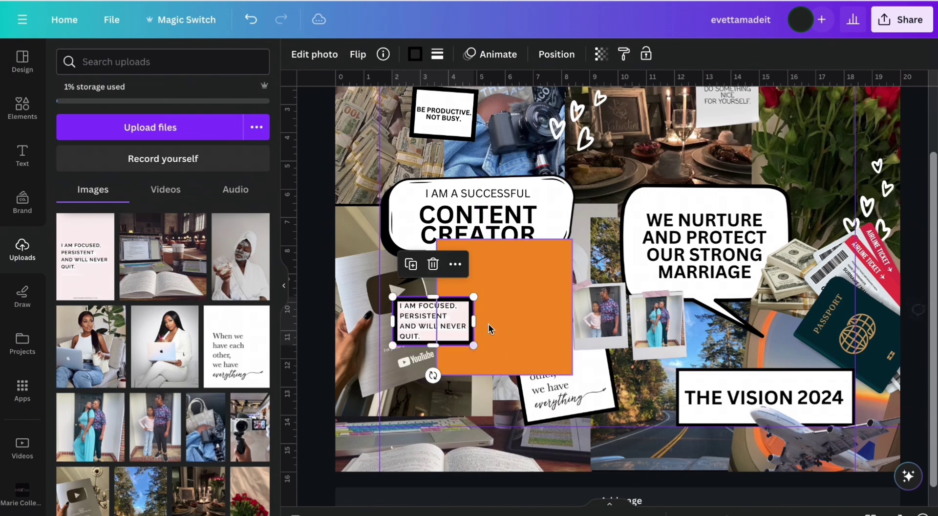
pyautogui.moveTo(433, 320); pyautogui.dragTo(442, 401)
pyautogui.click(511, 316)
pyautogui.press('Delete')
# Rename the design as Vision Board 2024
pyautogui.click(284, 286)
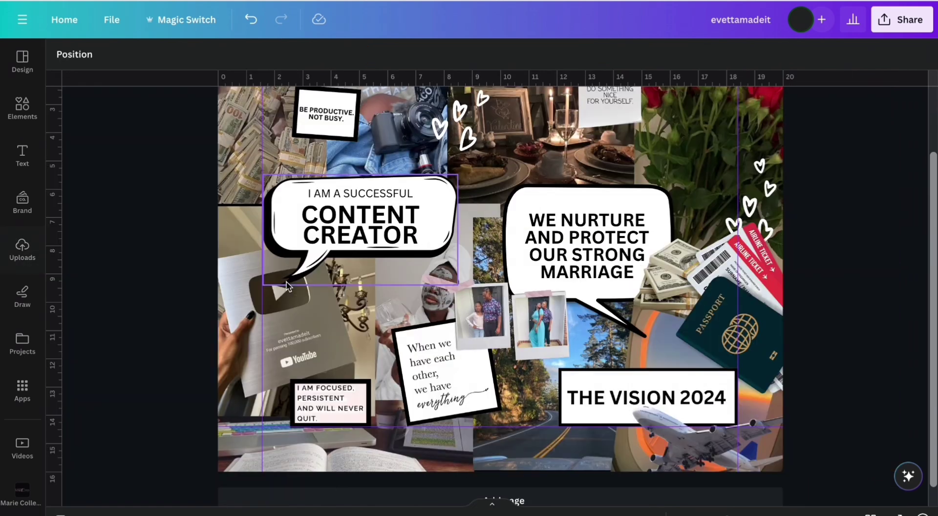
pyautogui.scroll(3, 855, 242)
pyautogui.scroll(-3, 855, 243)
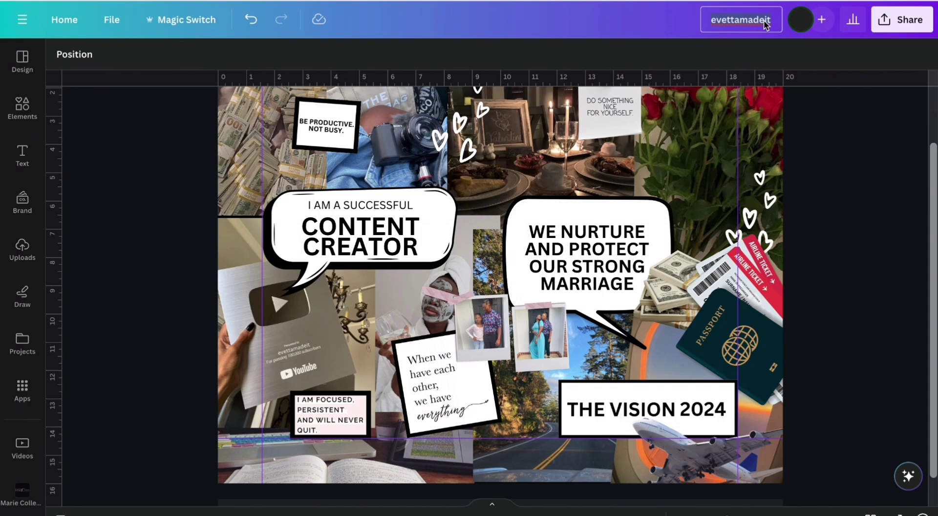
pyautogui.click(765, 22)
pyautogui.write('Vision Board 2024')
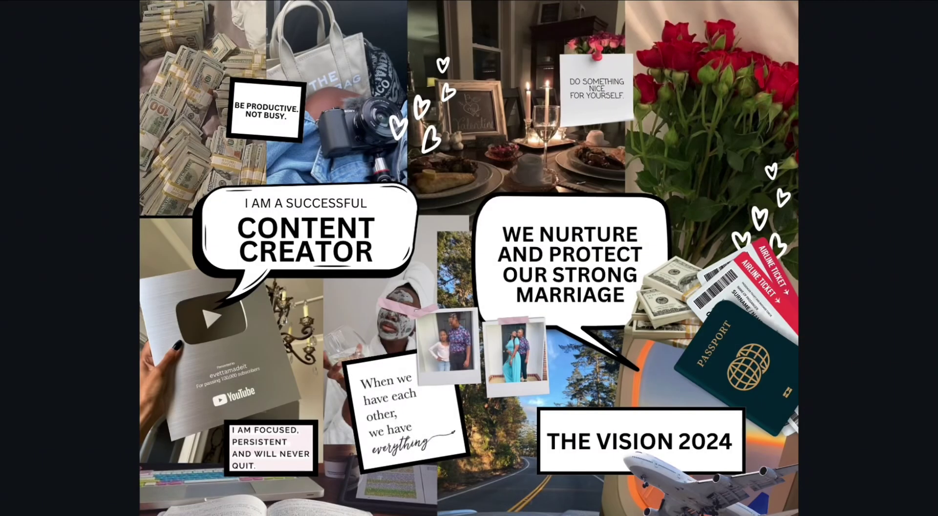